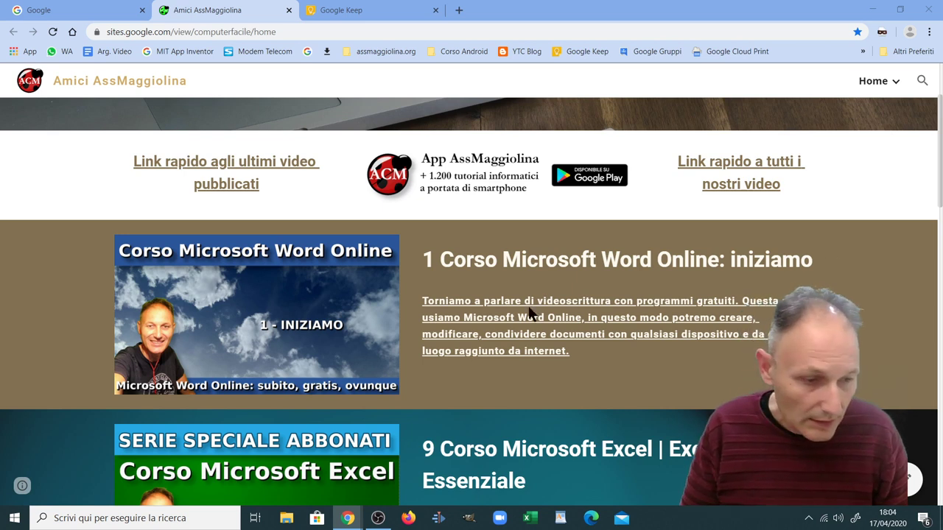
Check the Wi-Fi list and a blank WordPad document, then minimize the browser to show the desktop.
left_click(823, 518)
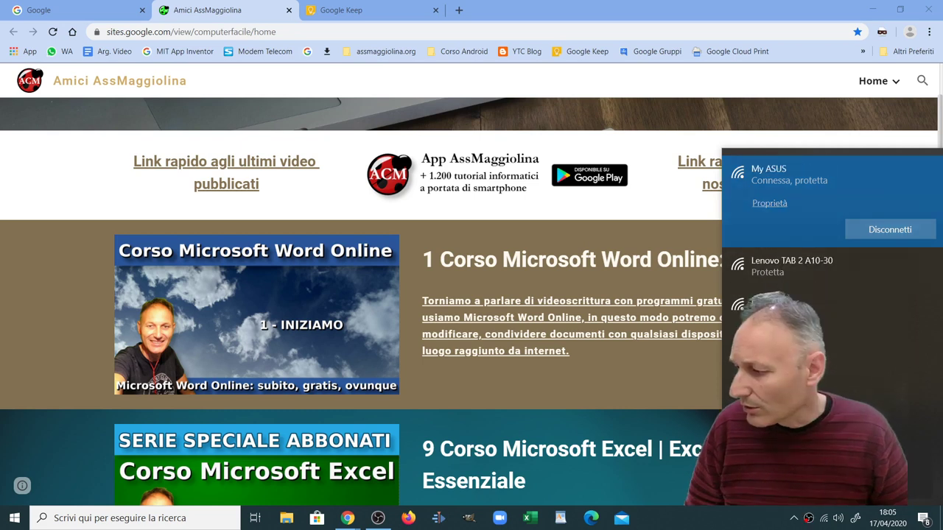
key("Escape")
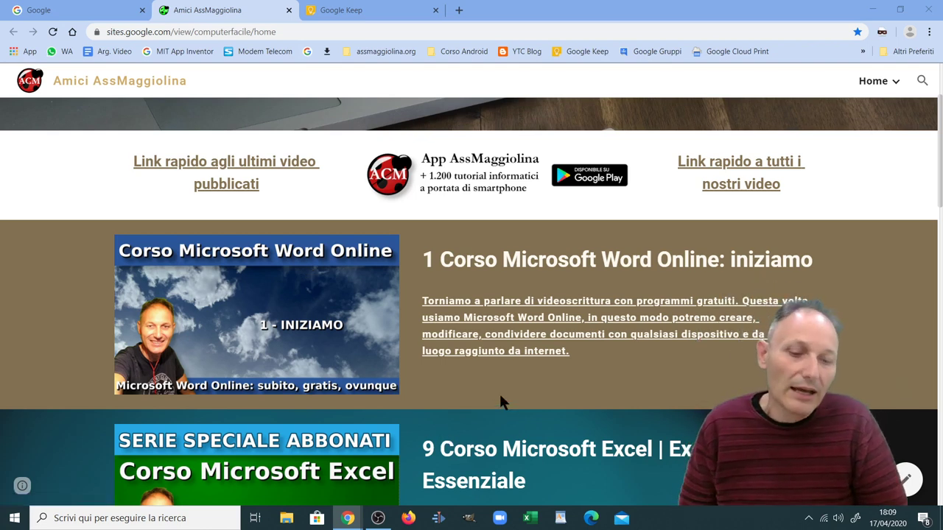
left_click(560, 518)
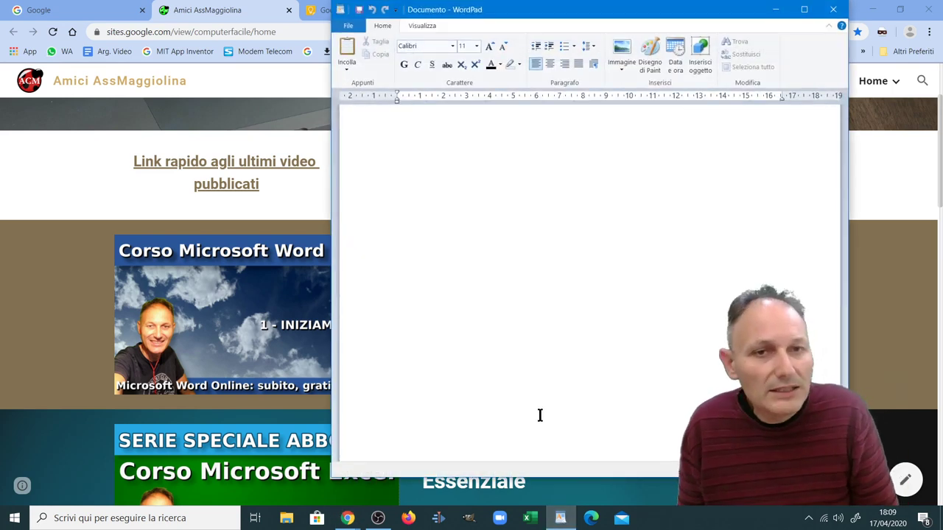
left_click(833, 8)
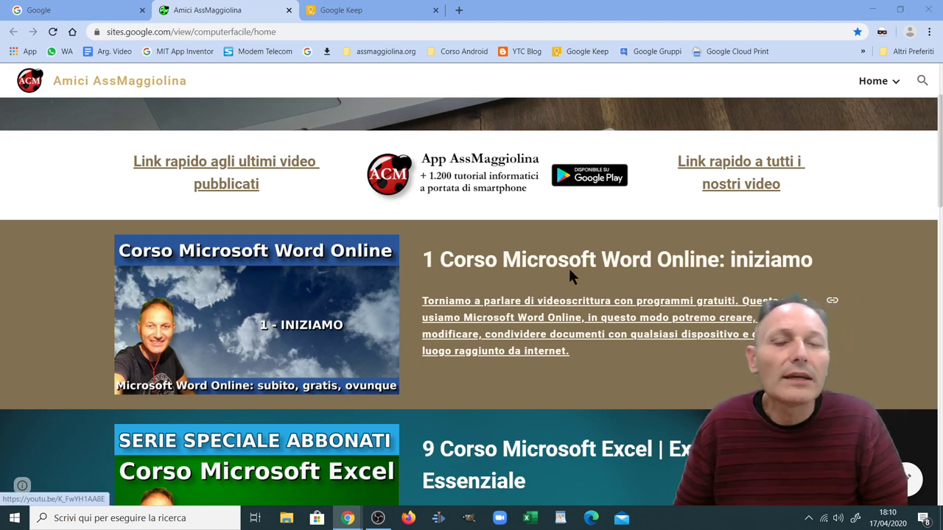
left_click(872, 15)
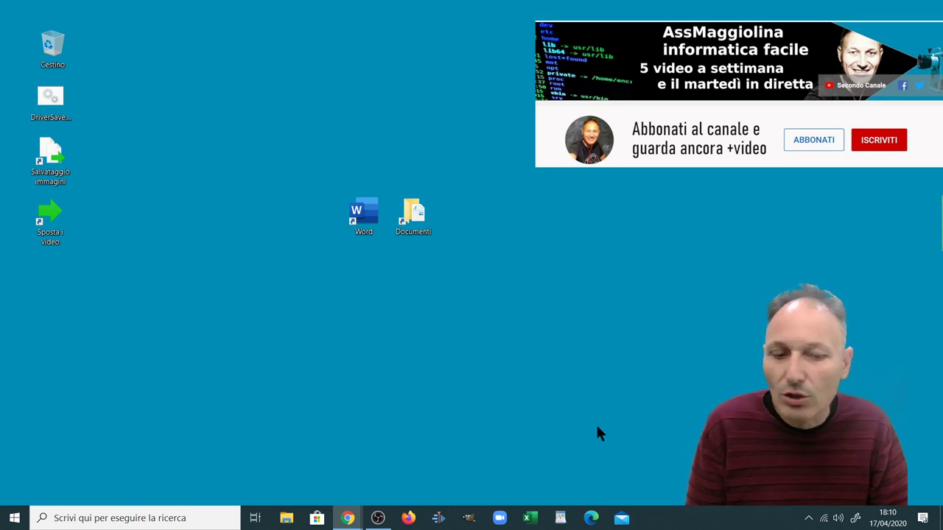
Launch Edge, search Google for 'office online', and open the Office 365 Login result.
left_click(591, 518)
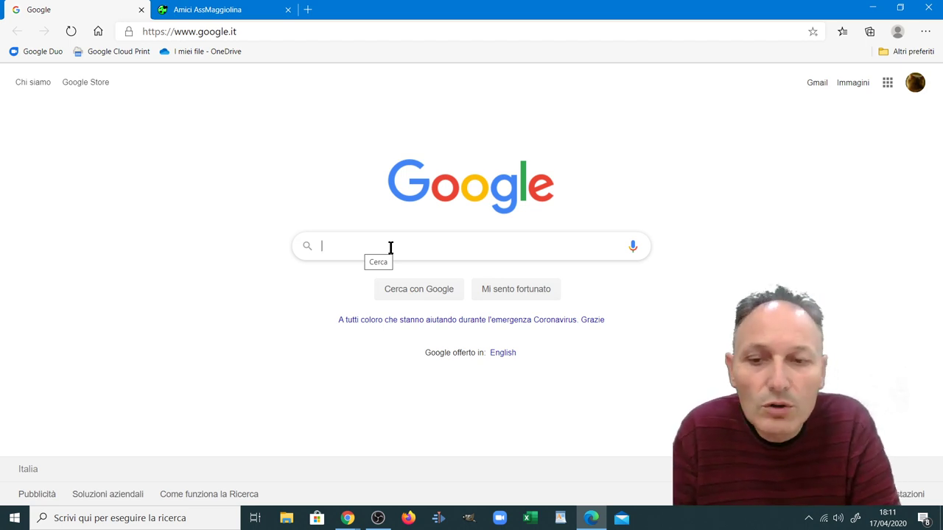
type("office")
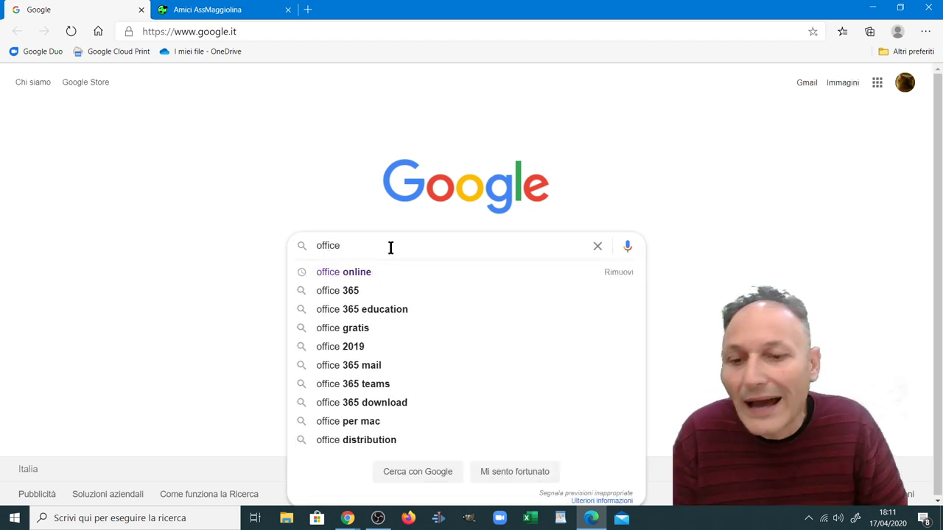
left_click(363, 271)
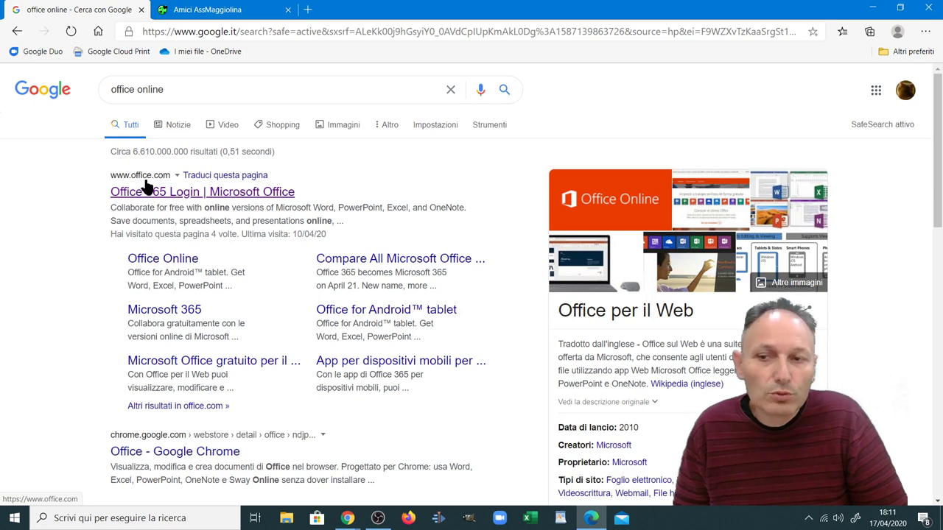
left_click(231, 195)
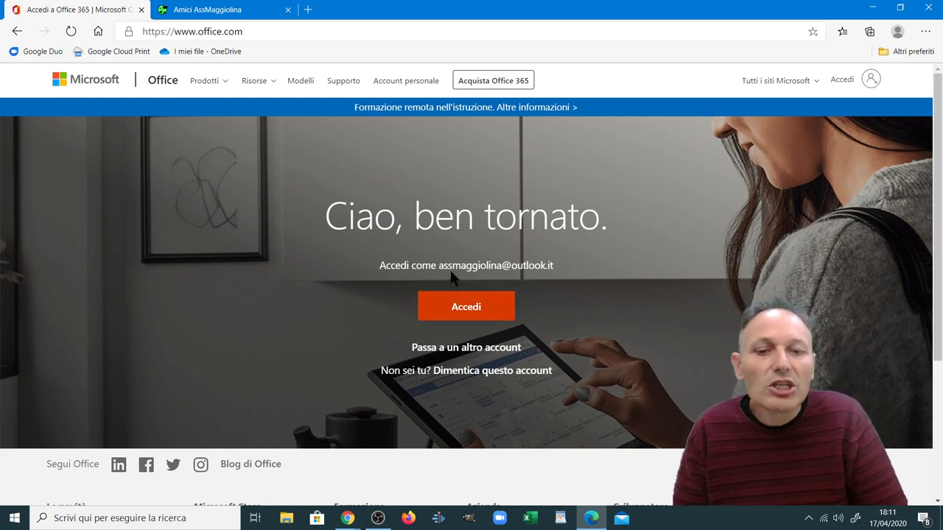
left_click(462, 315)
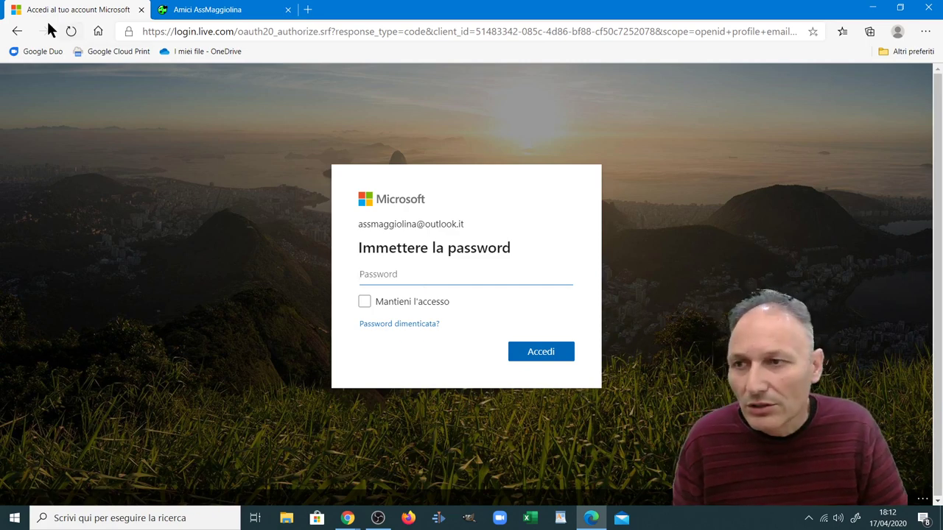
left_click(17, 31)
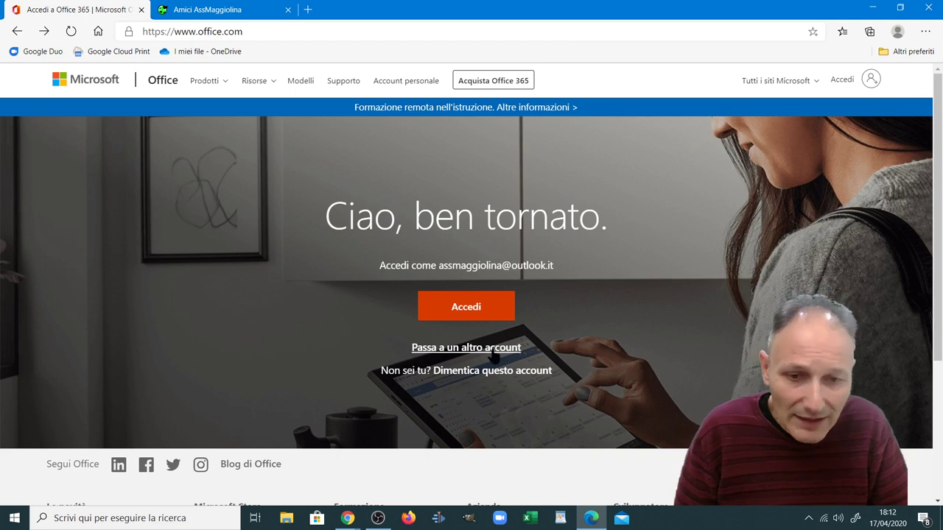
Forget the remembered account, then choose Accedi on the Benvenuto in Office page.
left_click(473, 371)
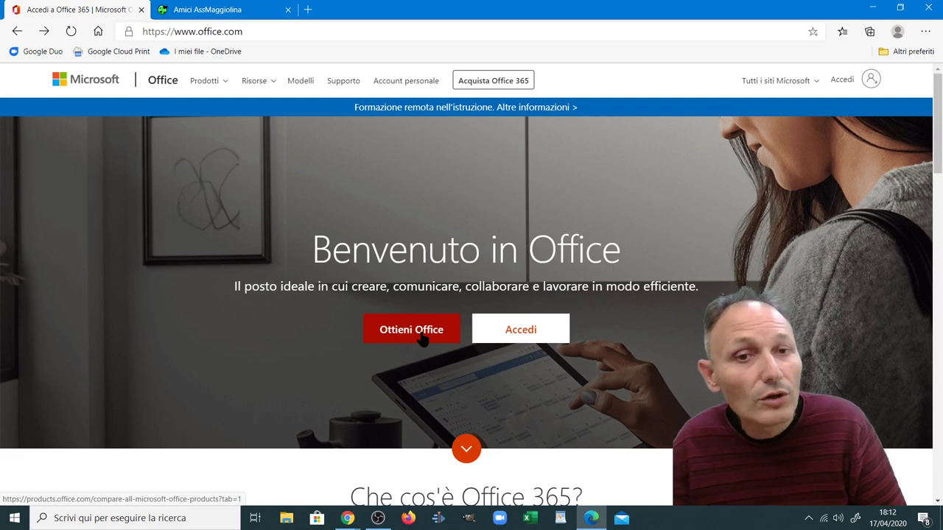
left_click(492, 337)
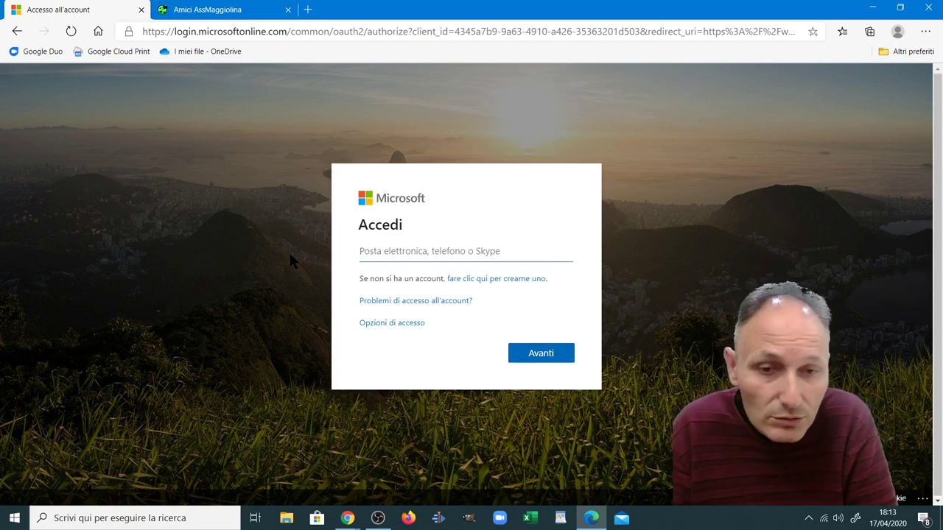
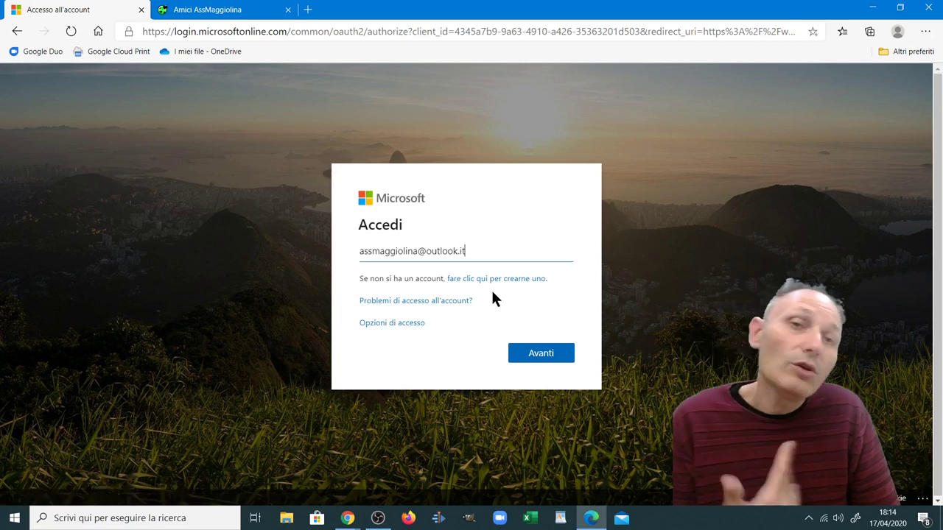
Enter the account's email address, continue with Avanti, and start typing the account password.
left_click(527, 353)
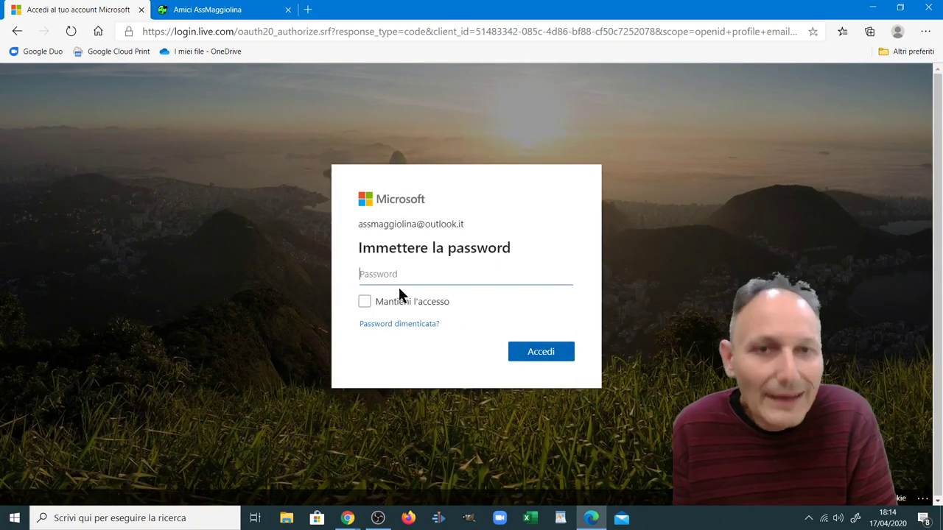
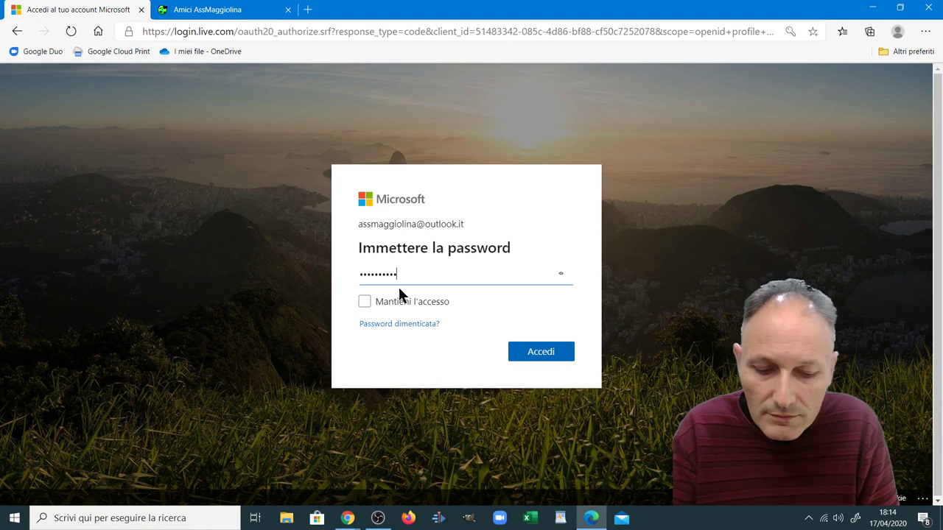
Complete sign-in and save the Office home page to Barra Preferiti as 'Home page di Microsoft Office'.
left_click(514, 351)
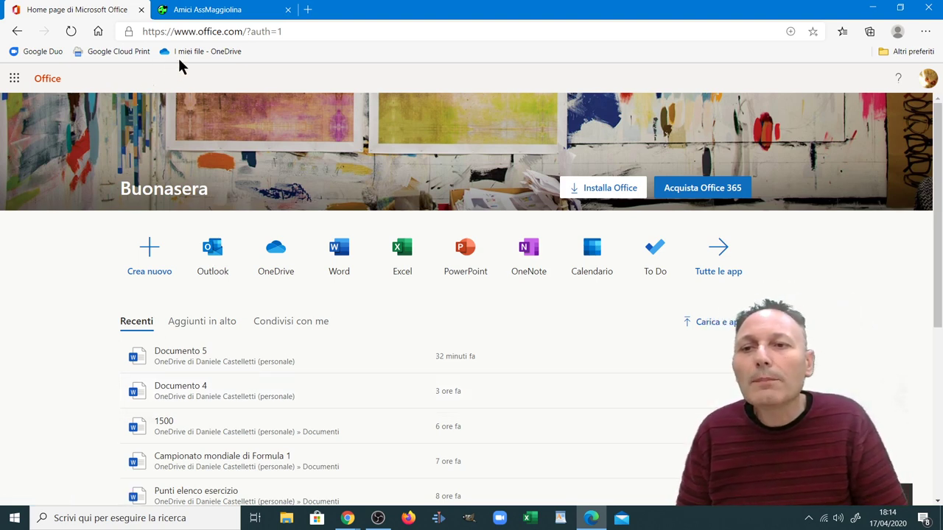
left_click(812, 31)
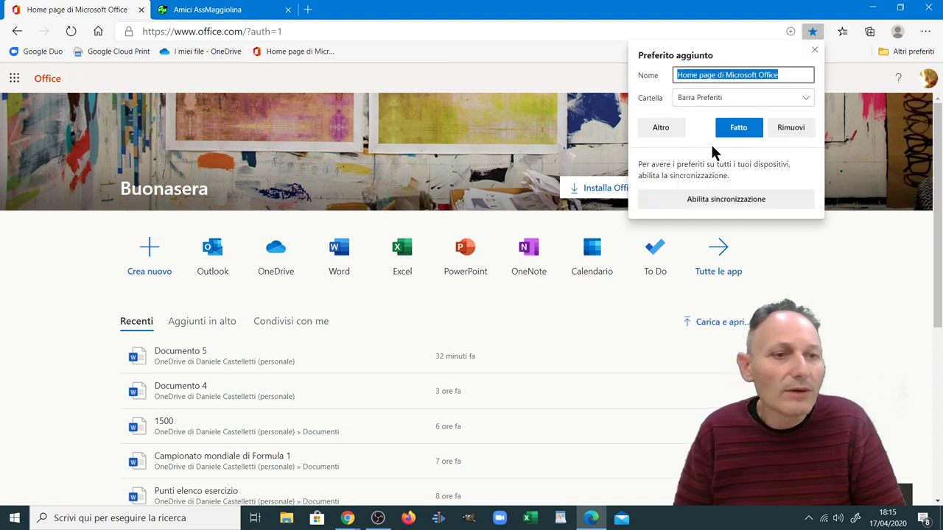
left_click(735, 129)
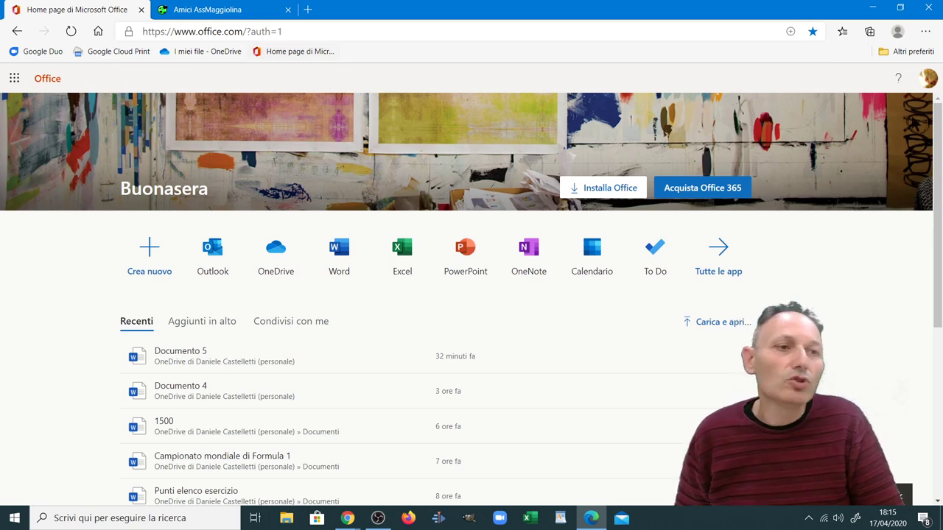
Restart Edge, open the Office favorite, and sign in with the saved account, ticking 'Mantieni l'accesso'.
left_click(929, 9)
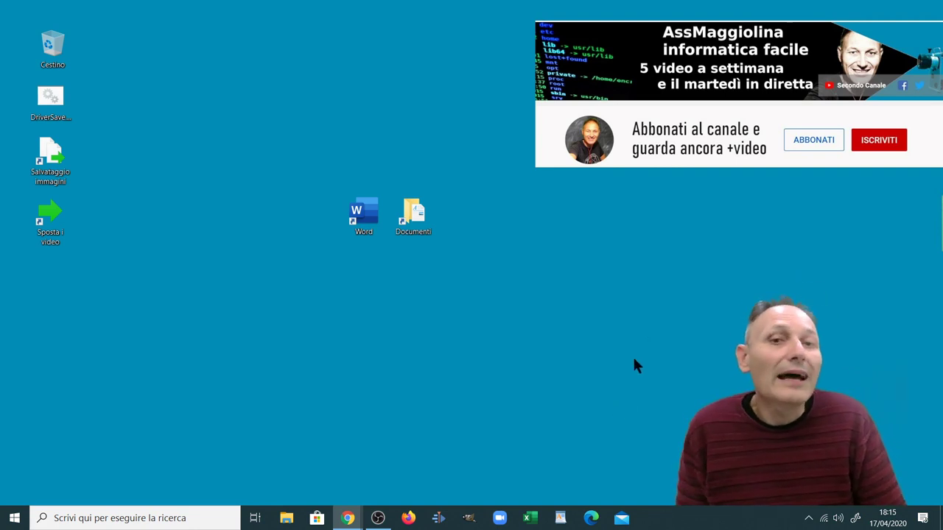
left_click(591, 518)
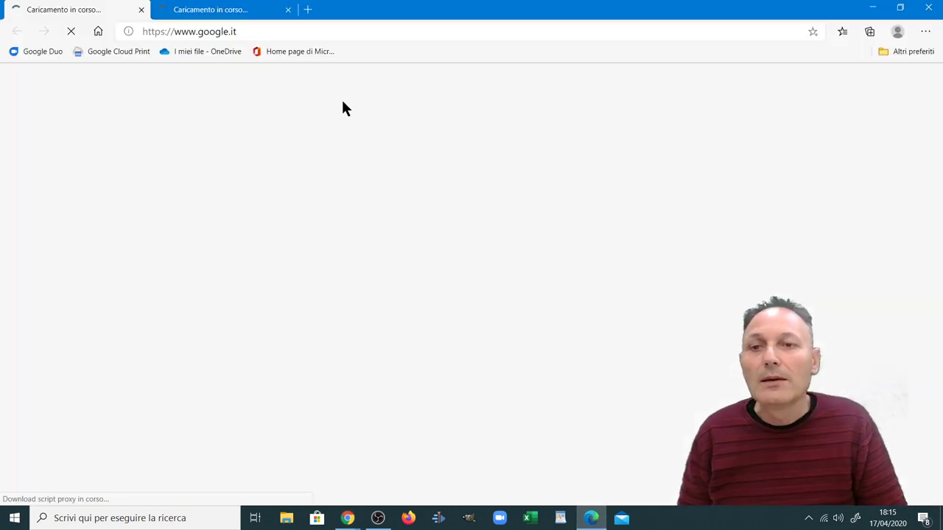
left_click(293, 52)
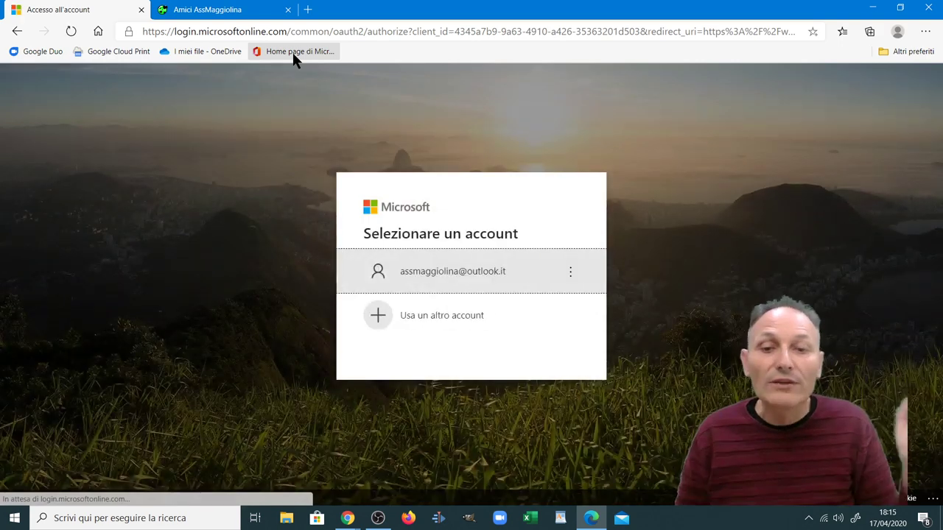
left_click(460, 277)
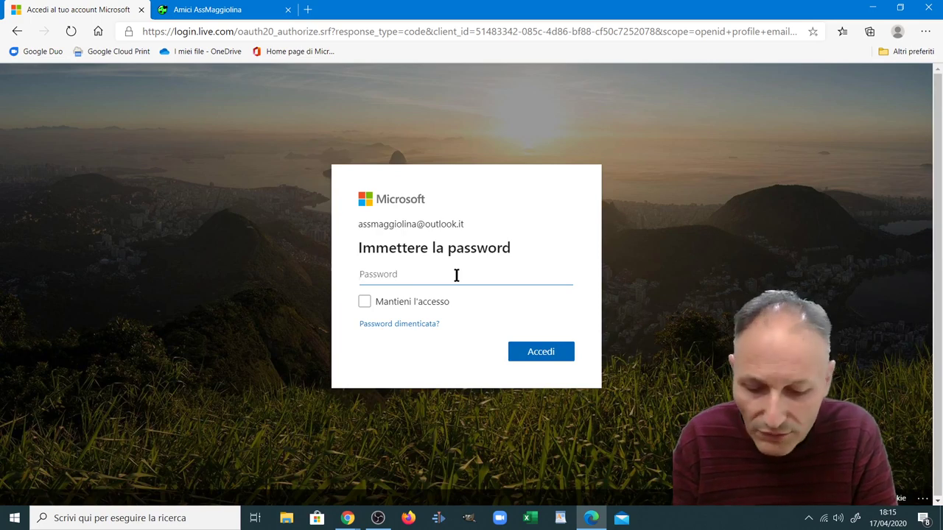
type("•••")
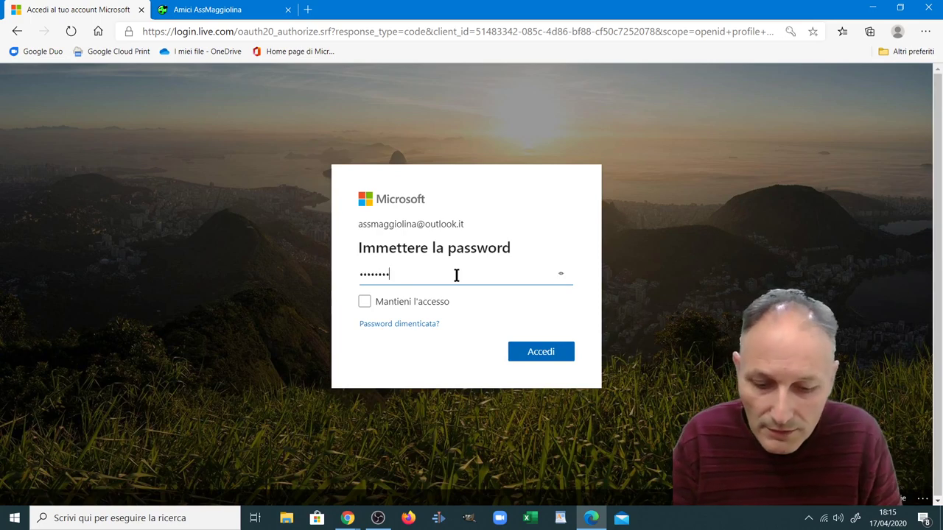
type("•••")
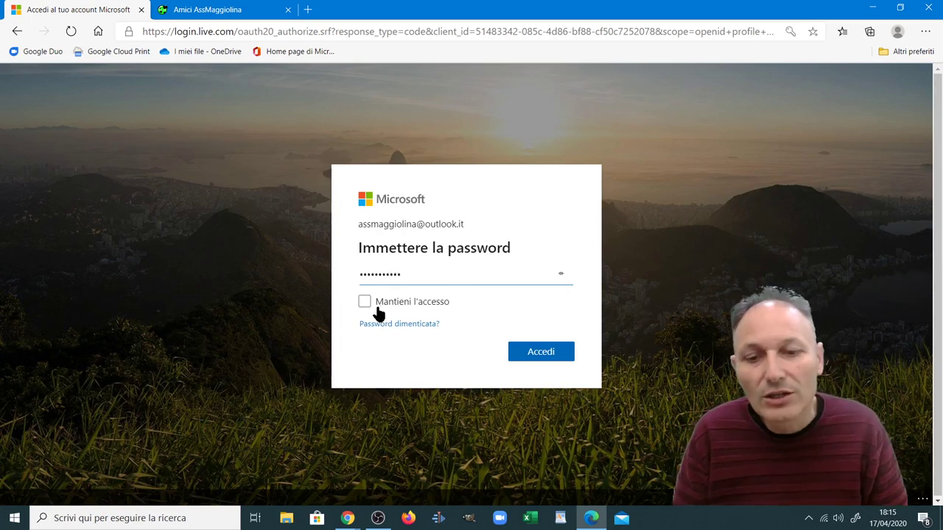
left_click(364, 302)
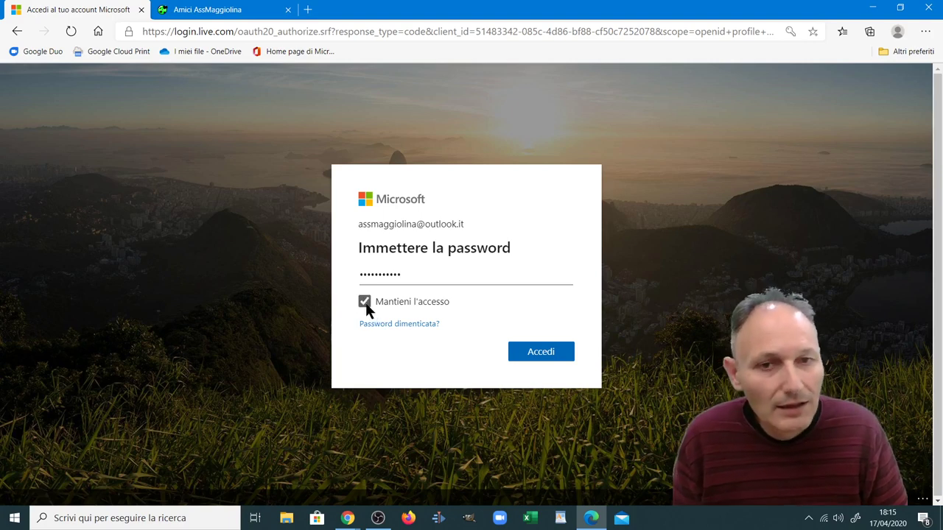
left_click(537, 356)
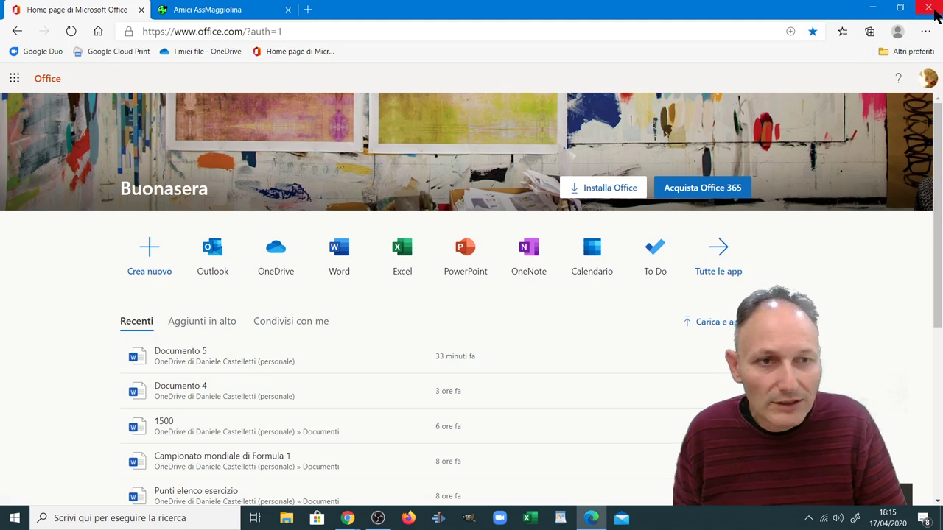
left_click(929, 8)
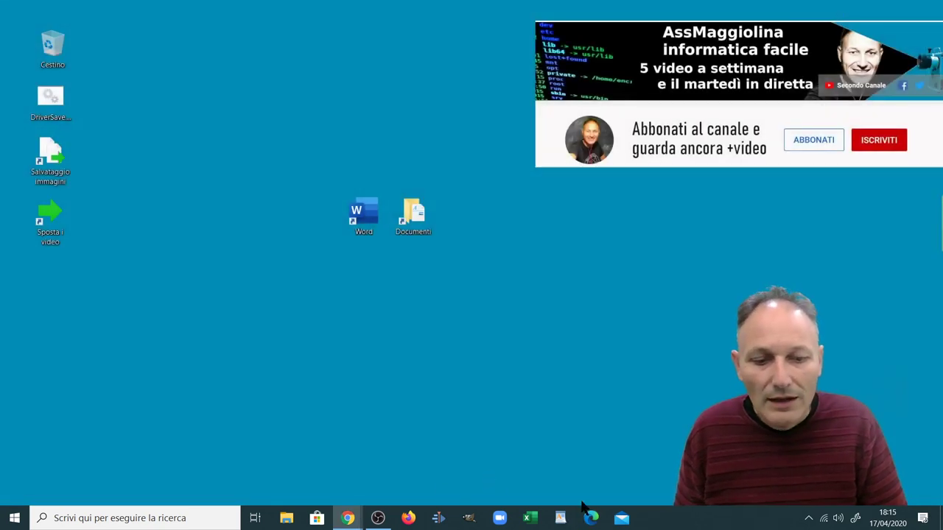
left_click(590, 518)
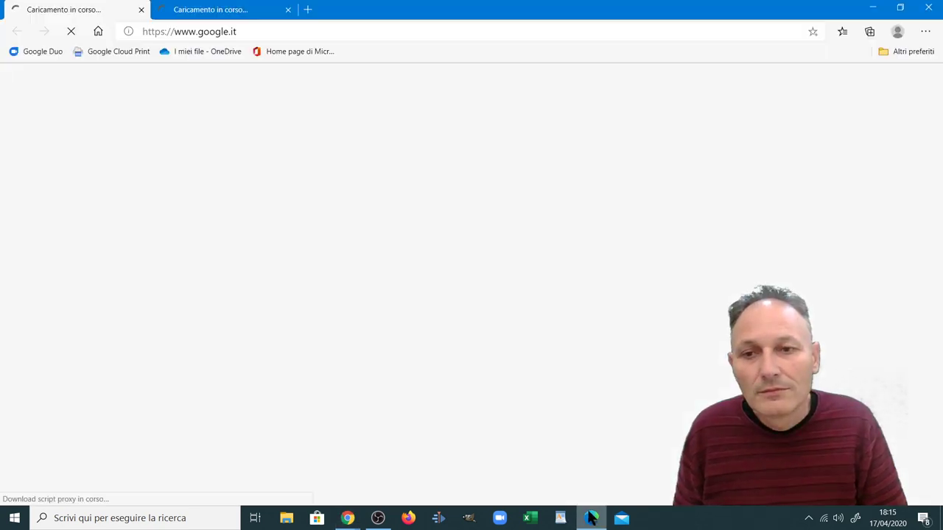
left_click(273, 52)
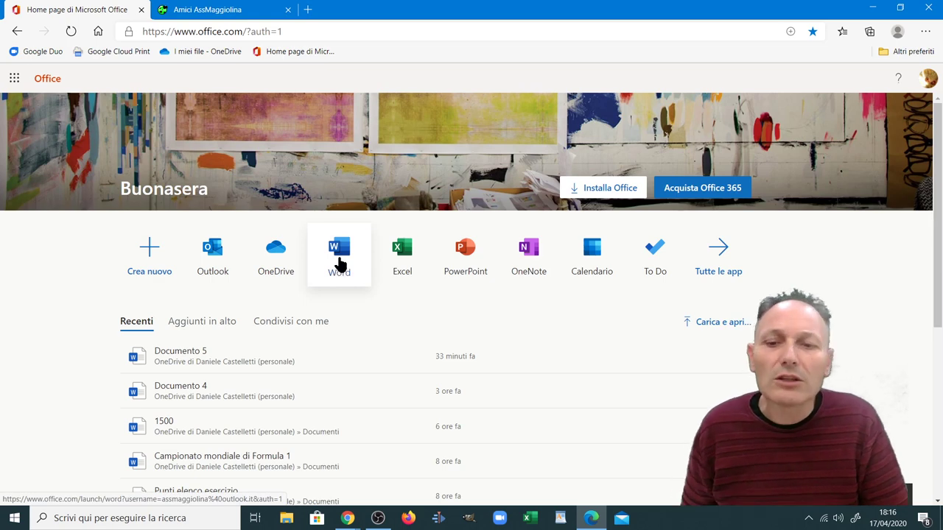
Open Word from the Office home page and create 'Nuovo documento vuoto' as Documento 6.
left_click(342, 256)
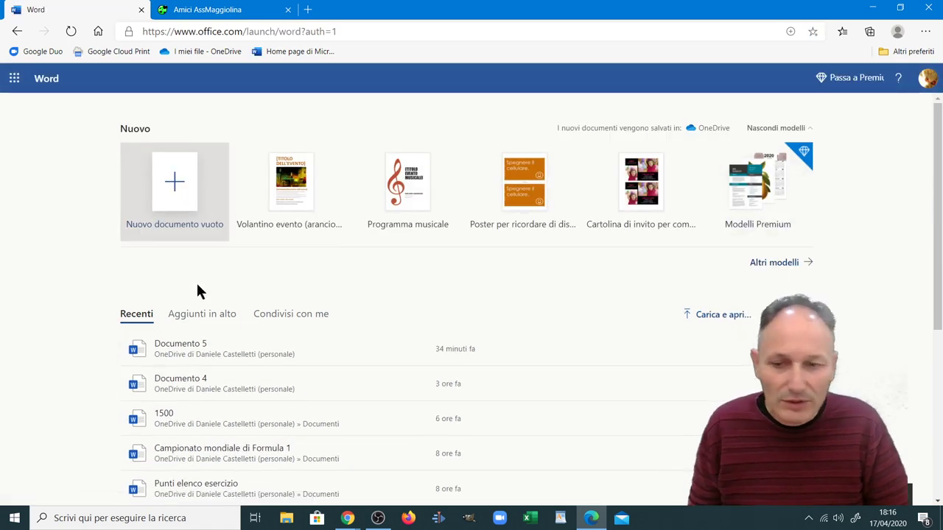
left_click(170, 190)
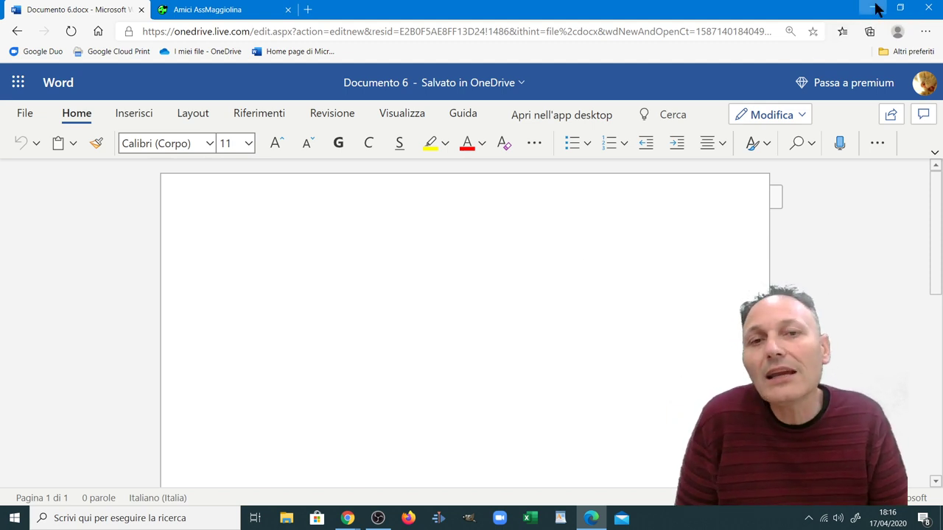
Minimize the Edge window holding Word Online Documento 6 to reveal the desktop.
left_click(878, 9)
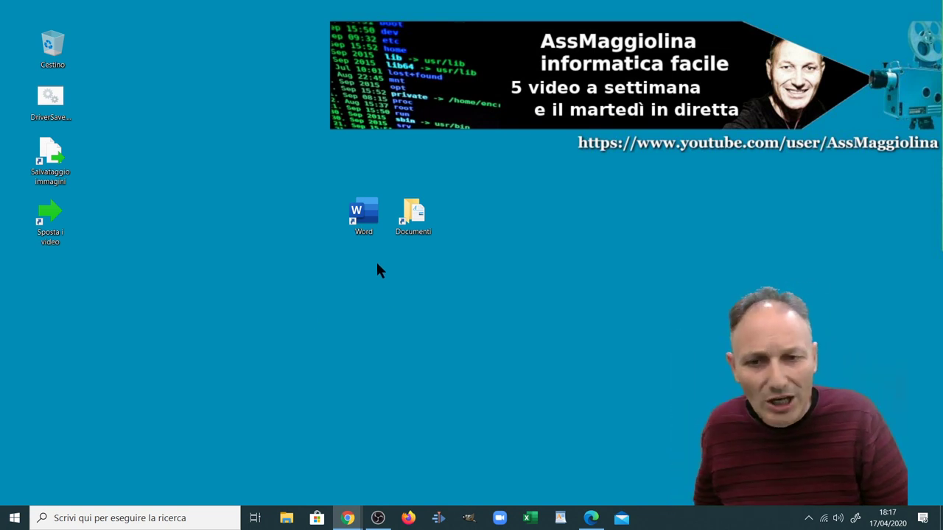
Launch desktop Word from its desktop icon and create the blank Documento1.
double_click(369, 218)
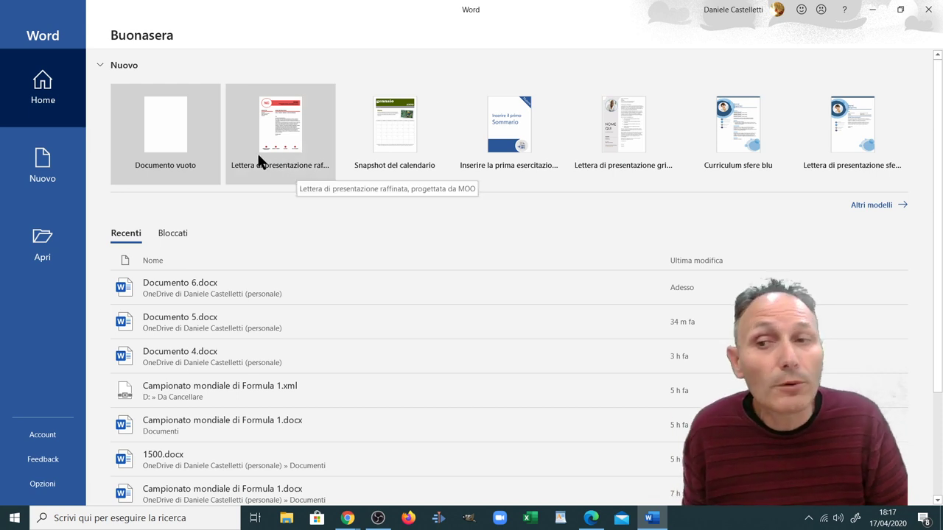
left_click(181, 132)
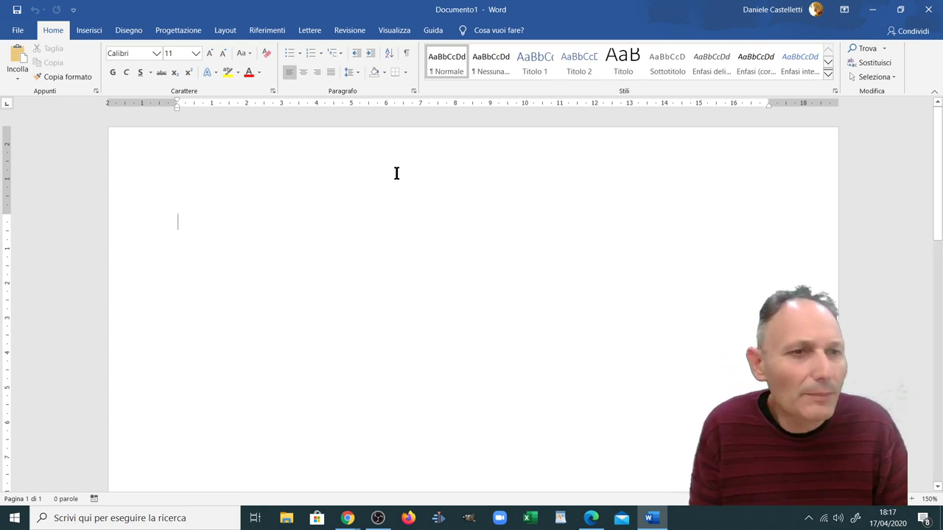
left_click(18, 32)
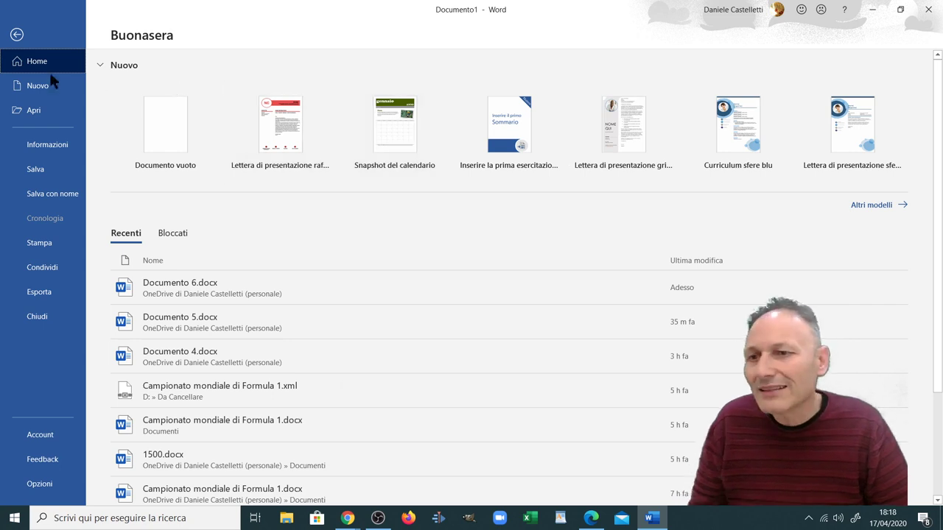
left_click(39, 438)
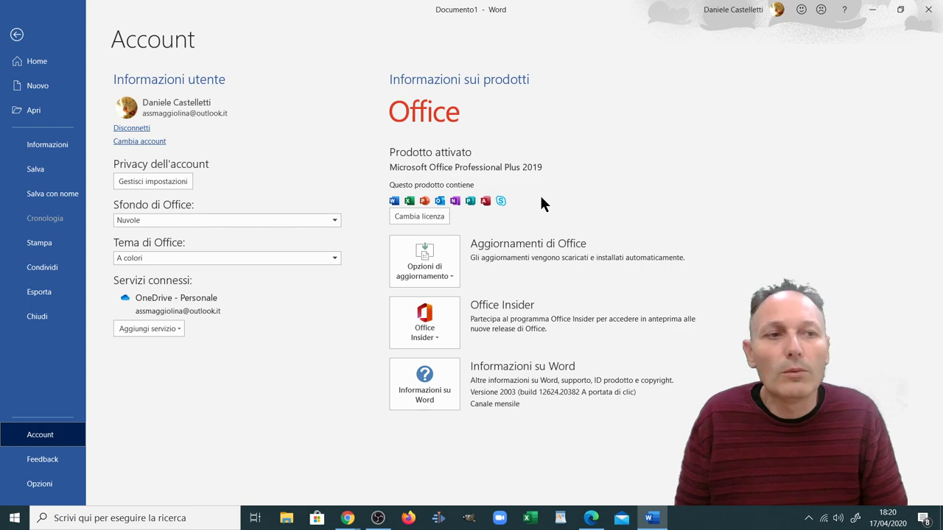
Close desktop Word and restore Edge showing the blank Word Online Documento 6.
key("Escape")
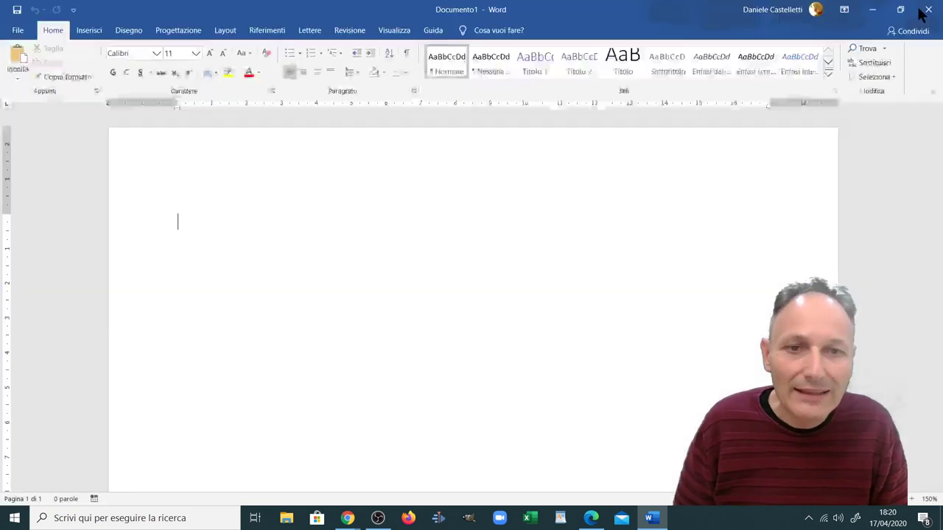
left_click(927, 10)
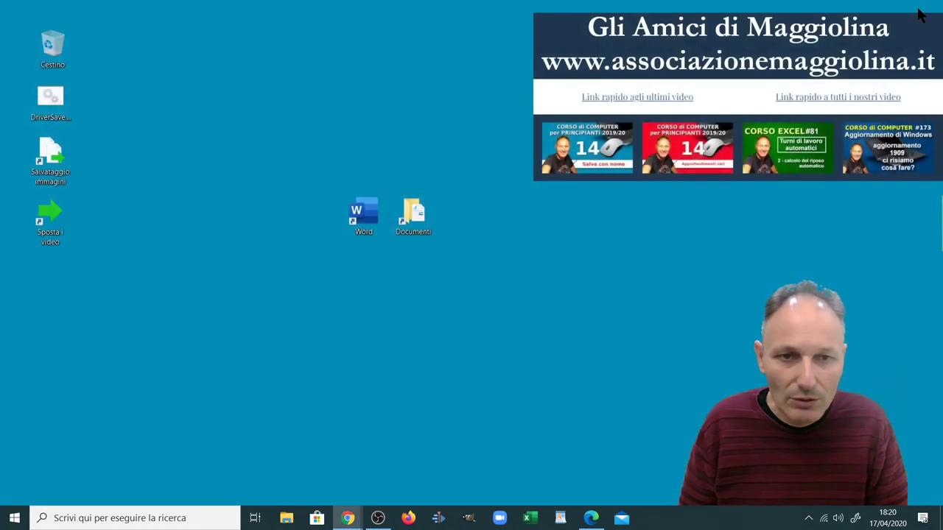
left_click(592, 519)
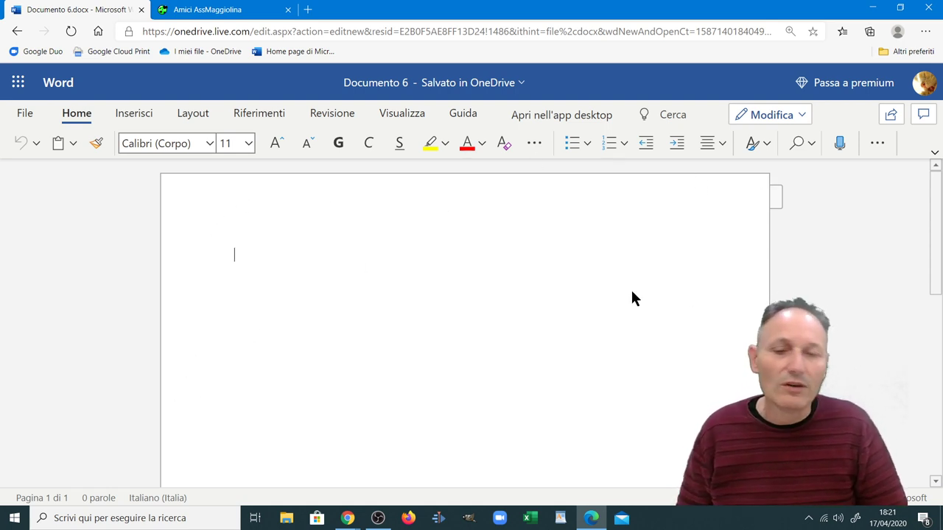
Ctrl+wheel-zoom the browser out and back in until the blank page nearly fills the window width.
scroll(520, 299, "down", 5)
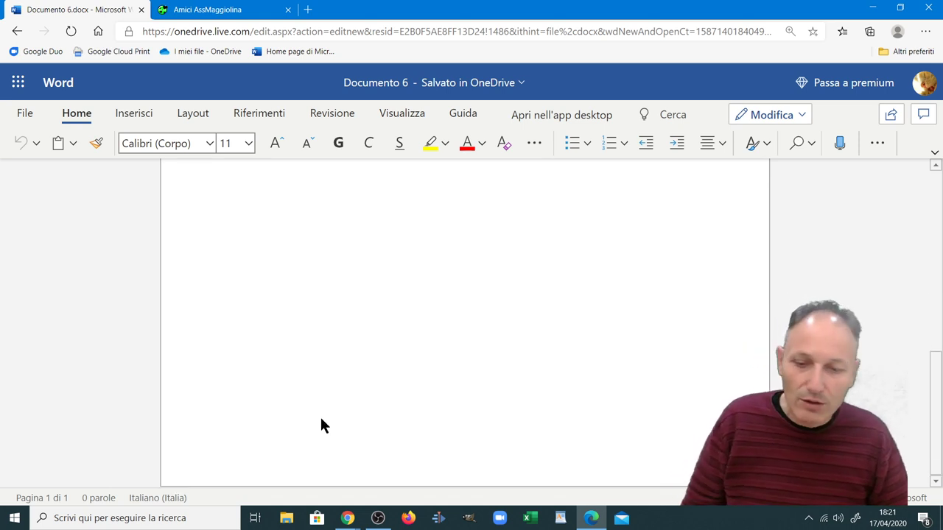
scroll(370, 412, "up", 5)
scroll(366, 383, "up", 1)
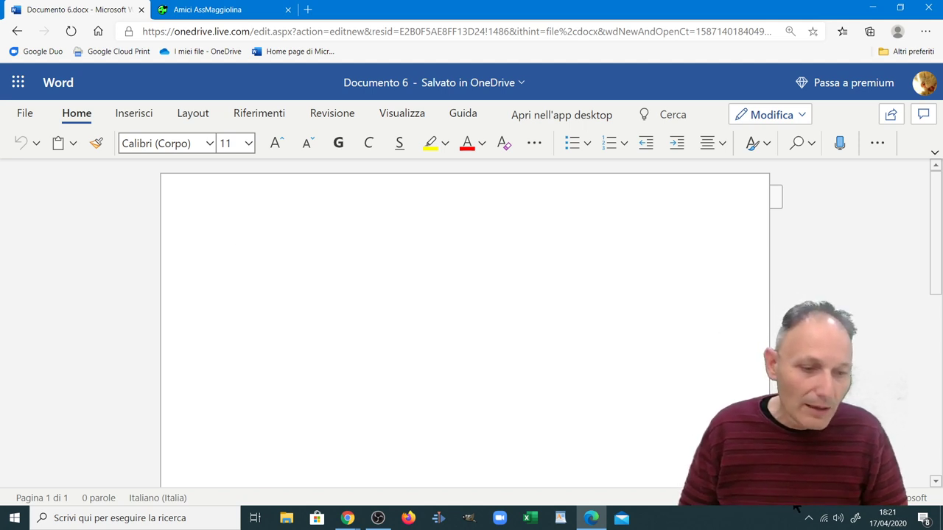
scroll(747, 508, "down", 5)
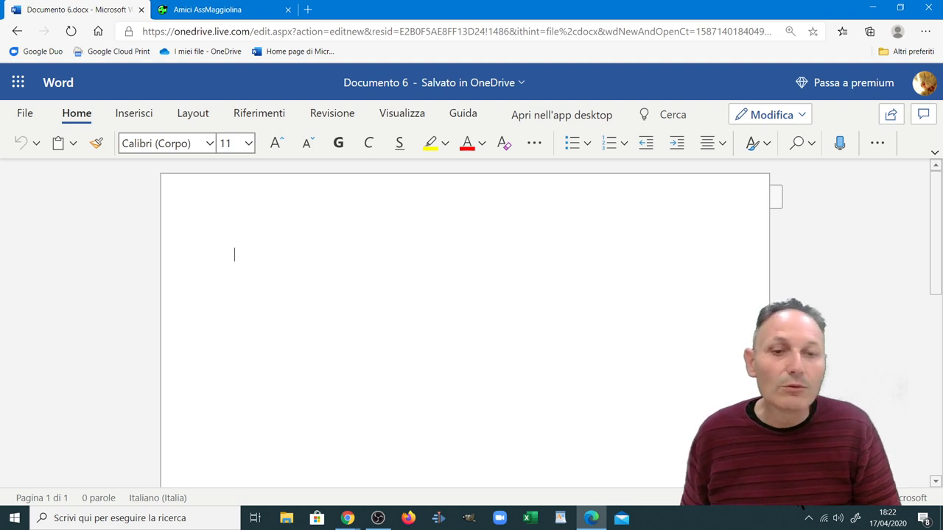
scroll(472, 324, "up", 1)
scroll(472, 324, "up", 1)
scroll(471, 324, "up", 1)
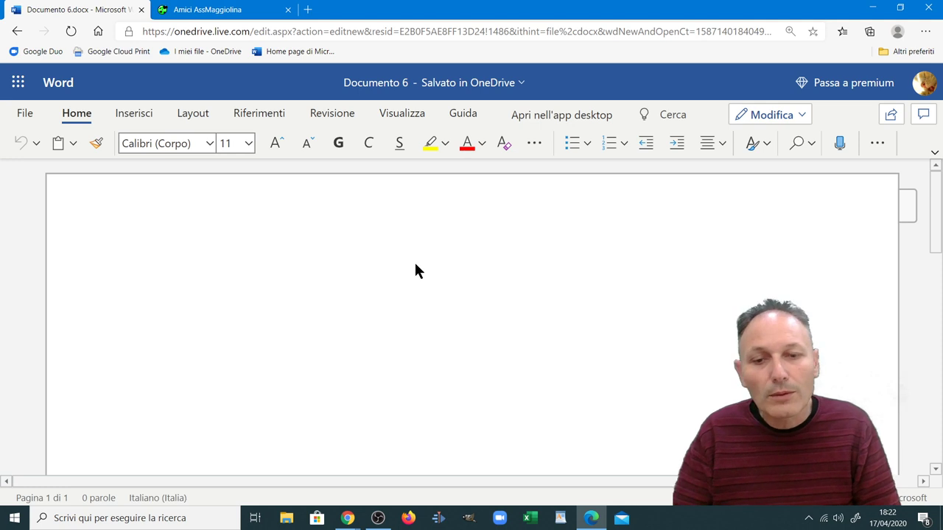
Bring the browser zoom back to 100% using Ctrl+minus.
key("ctrl+minus")
key("ctrl+minus")
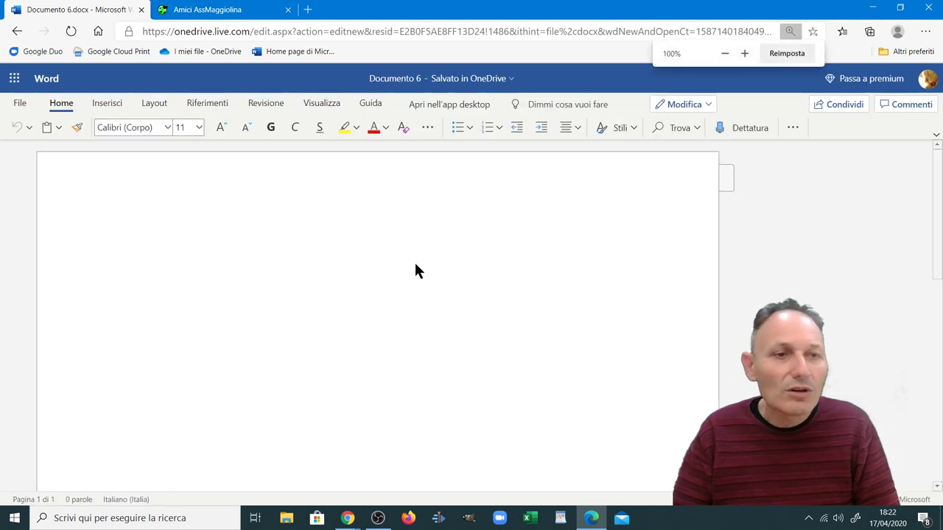
key("ctrl+plus")
key("ctrl+minus")
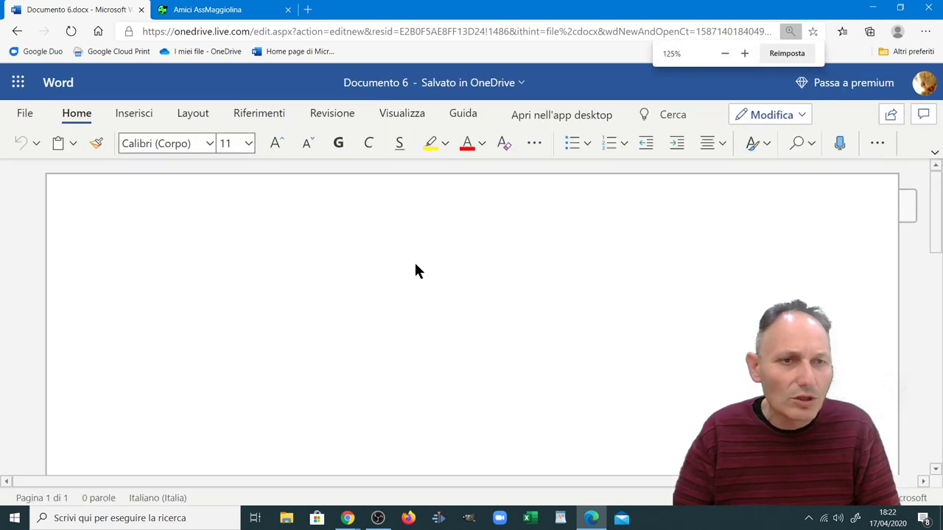
key("ctrl+minus")
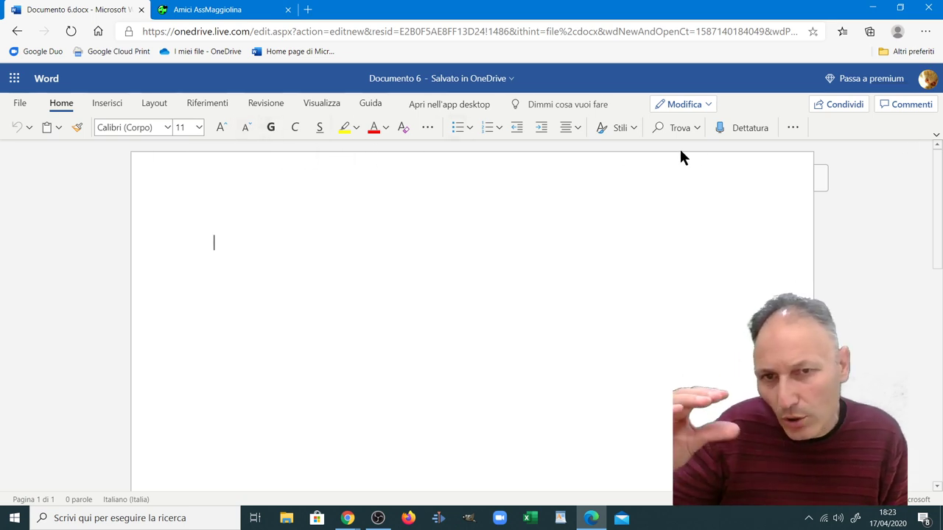
Switch to the classic ribbon and browse the Inserisci, Layout and Visualizza tabs.
left_click(937, 138)
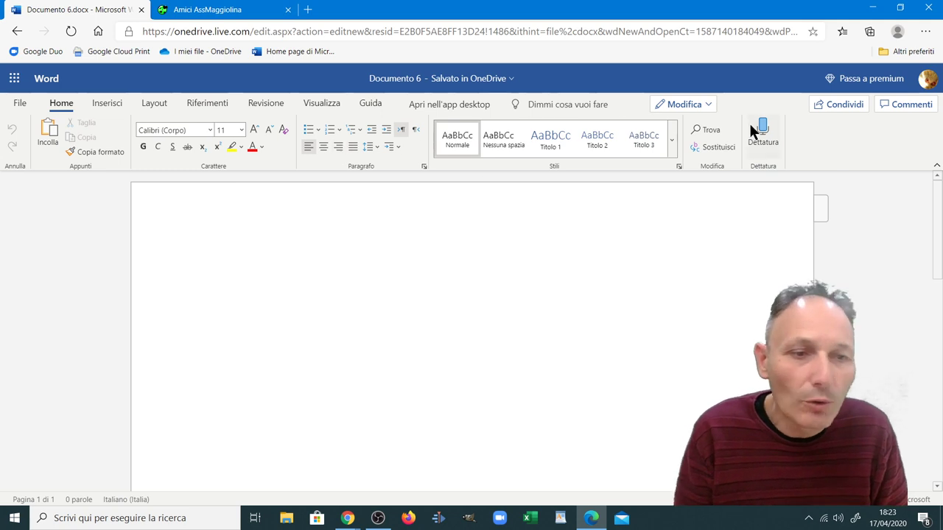
left_click(113, 103)
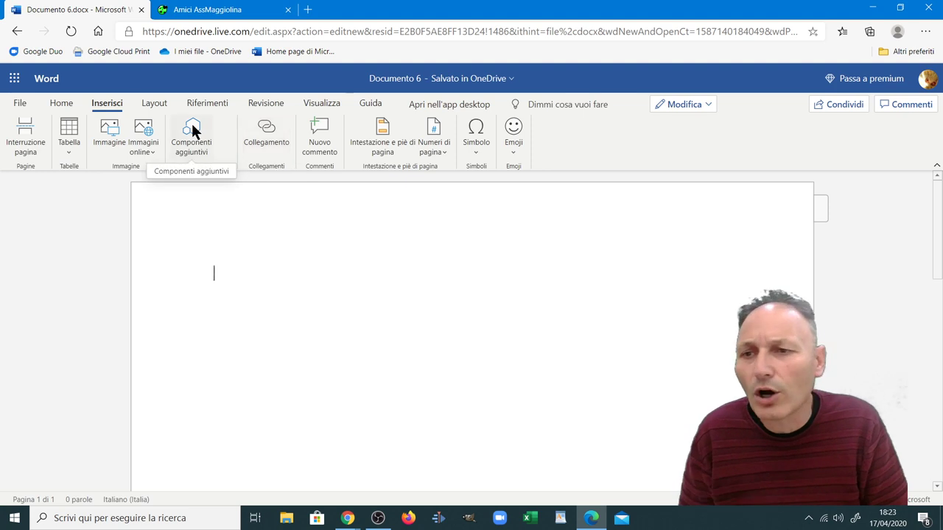
left_click(157, 106)
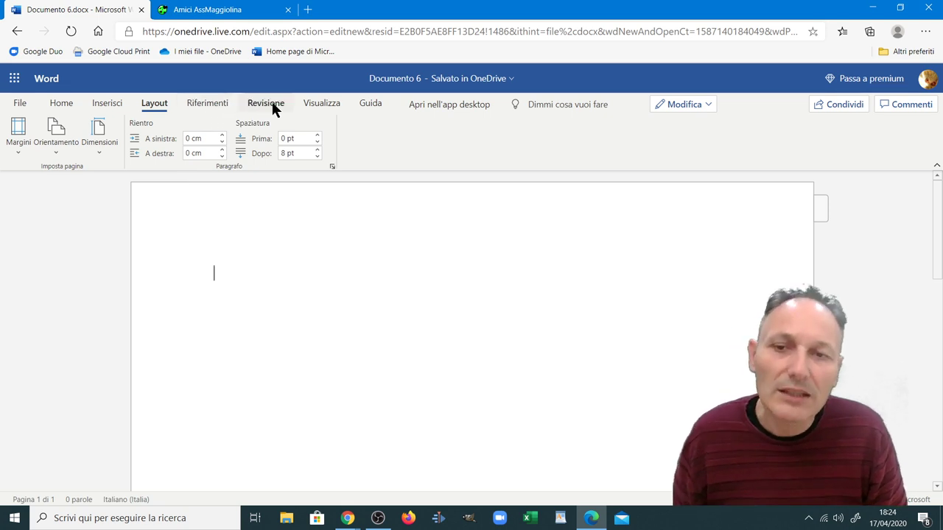
left_click(317, 100)
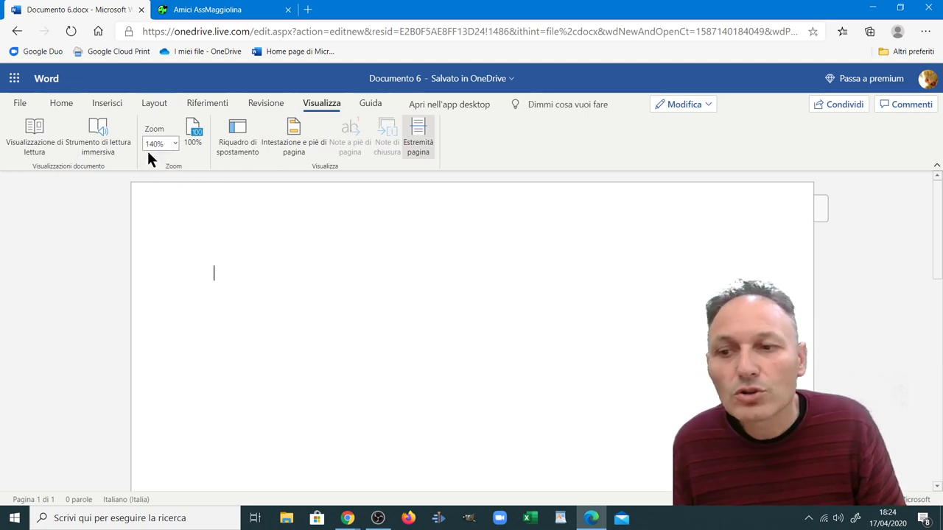
Reset the document zoom to 100%, then choose 150% from the Zoom list.
left_click(193, 134)
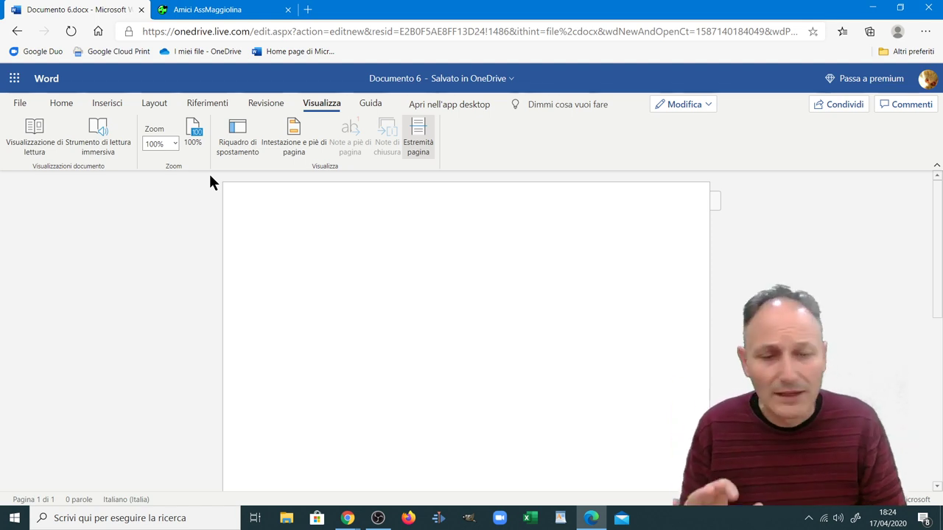
left_click(176, 143)
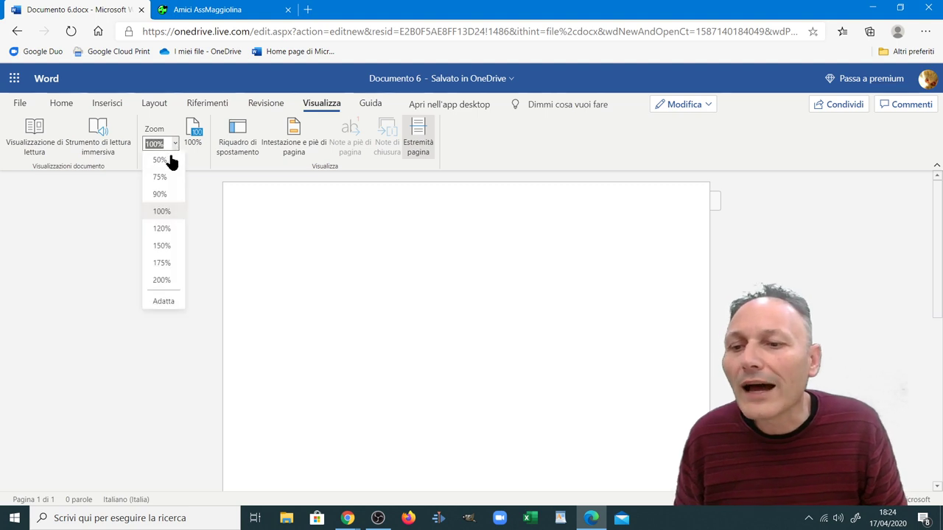
left_click(161, 246)
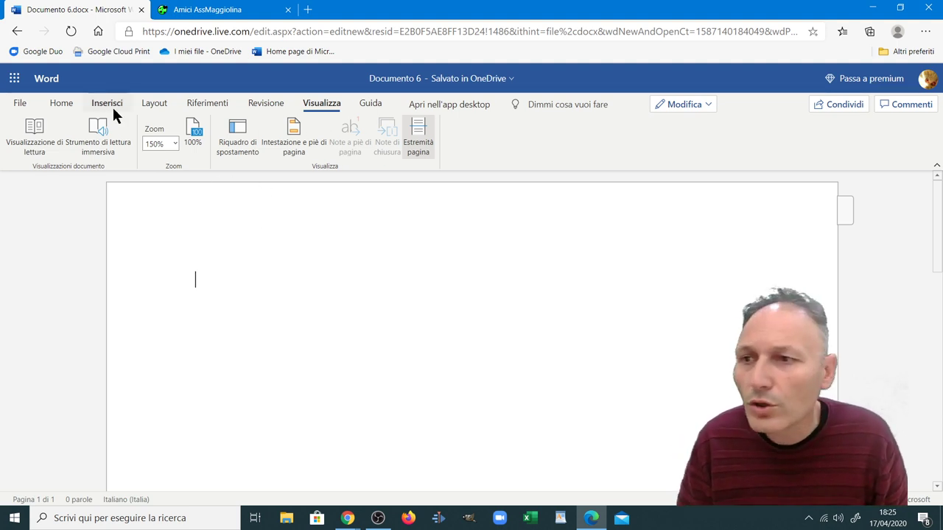
Open the Office home page in a new tab and scroll Recenti down to Documento 1.
left_click(16, 79)
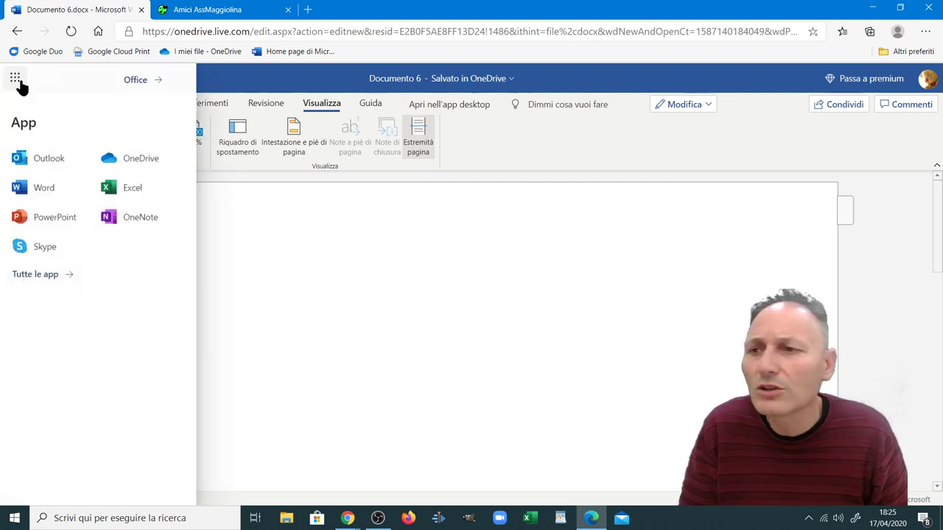
left_click(134, 81)
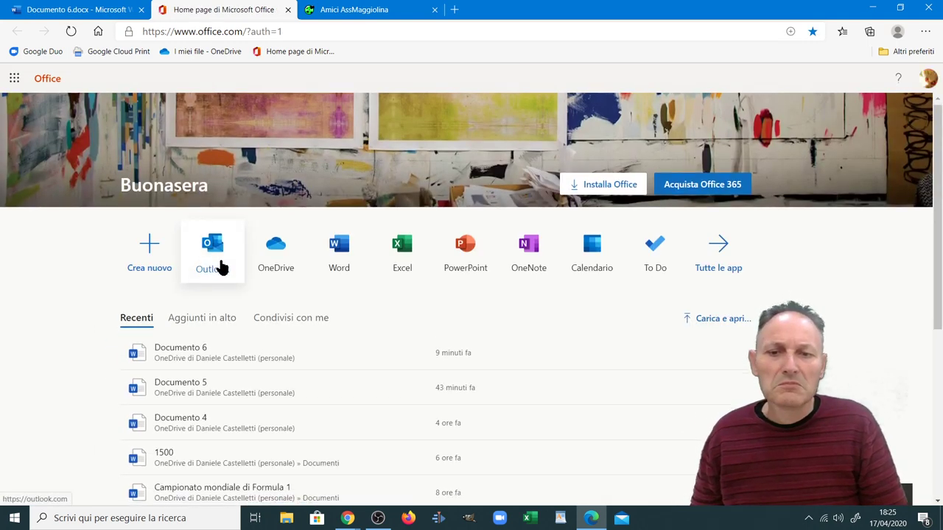
scroll(216, 267, "down", 2)
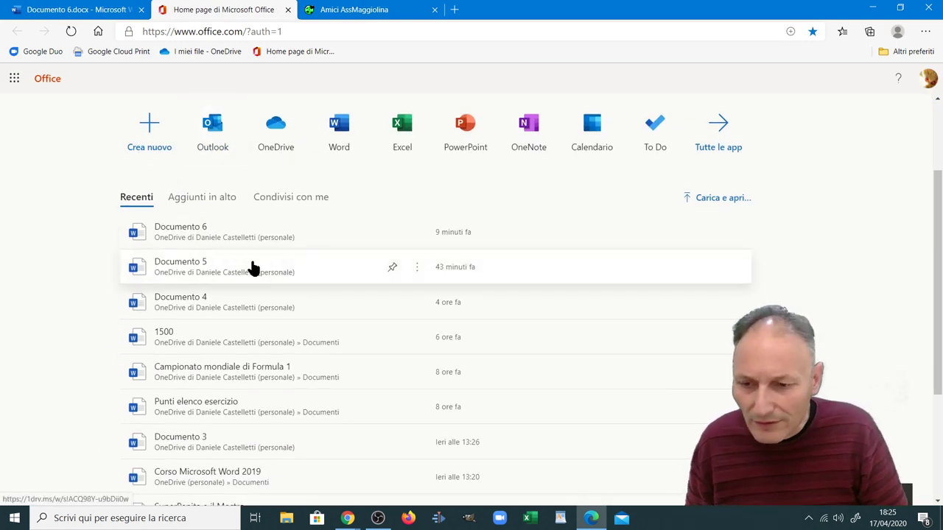
scroll(253, 267, "down", 1)
scroll(253, 262, "down", 2)
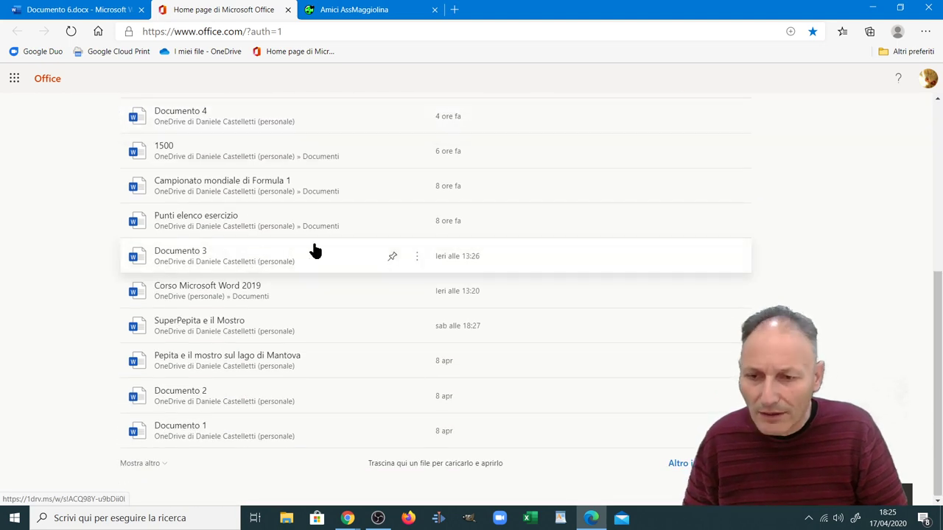
Open 'Pepita e il mostro sul lago di Mantova' and try Modifica nel browser.
left_click(177, 366)
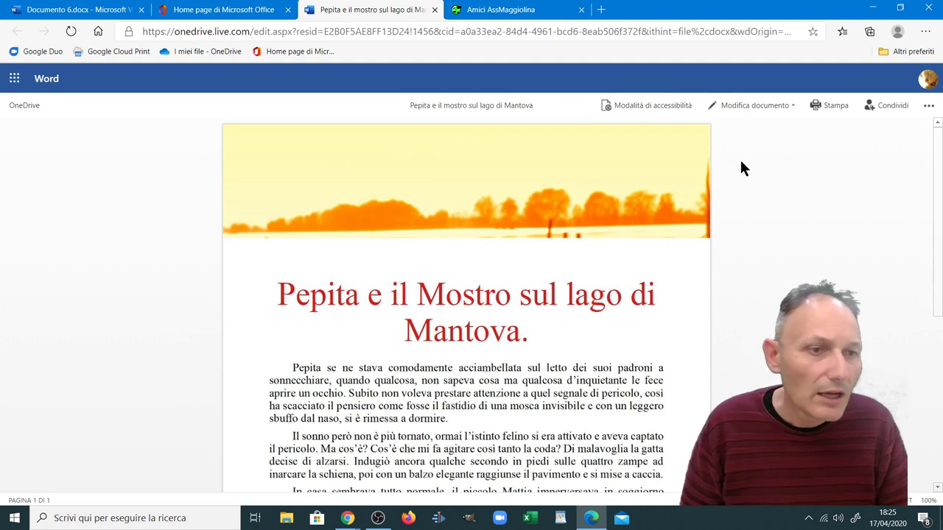
left_click(761, 104)
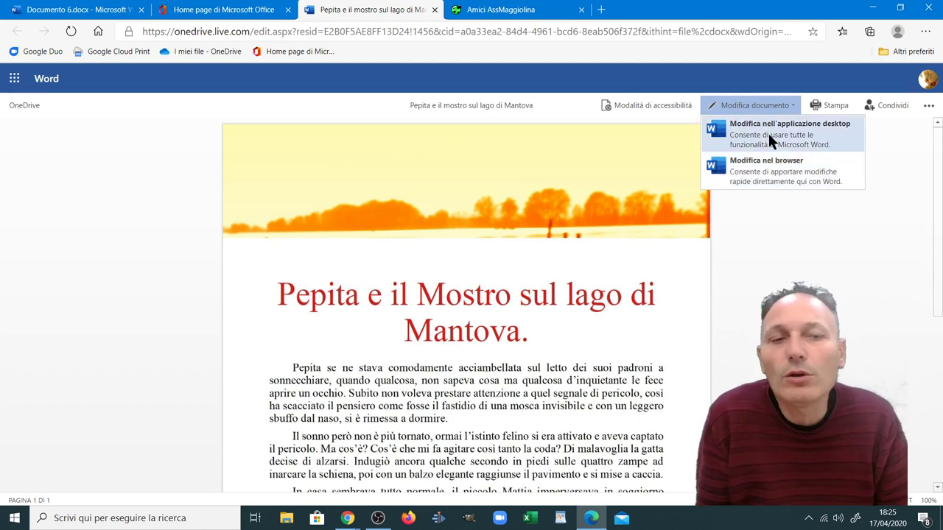
left_click(761, 177)
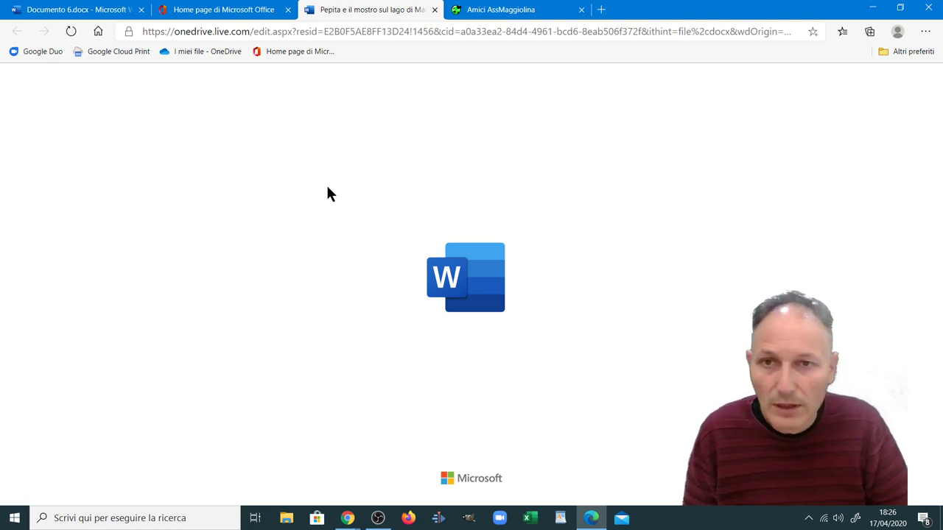
left_click(72, 33)
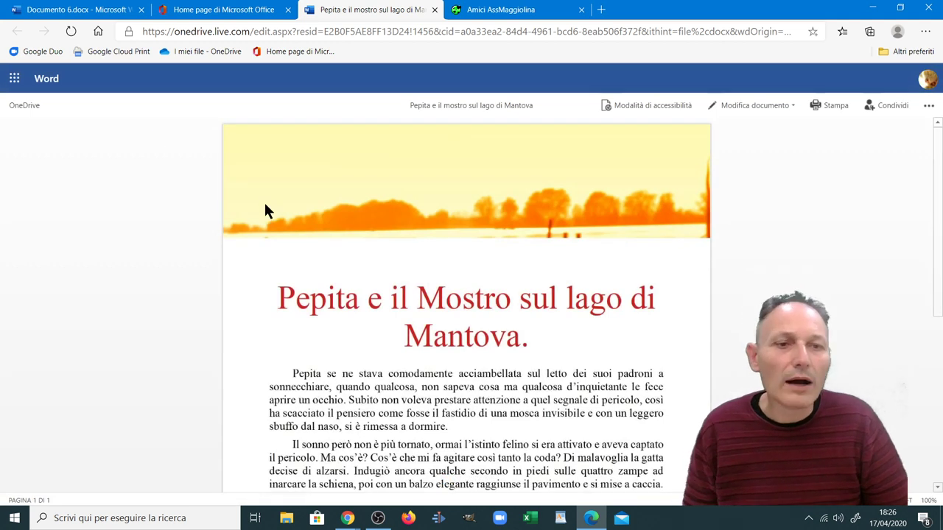
Retry browser editing and, when refused, reopen the story in reading view.
left_click(730, 109)
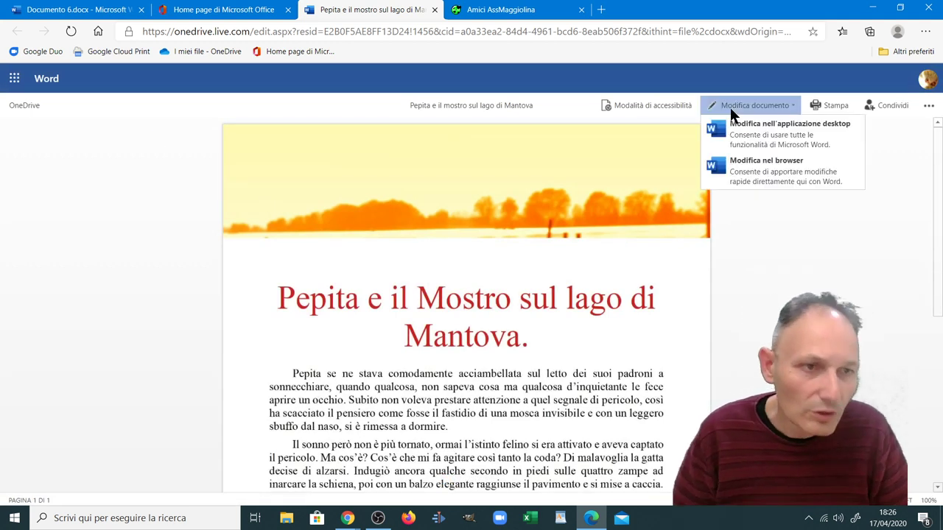
left_click(730, 171)
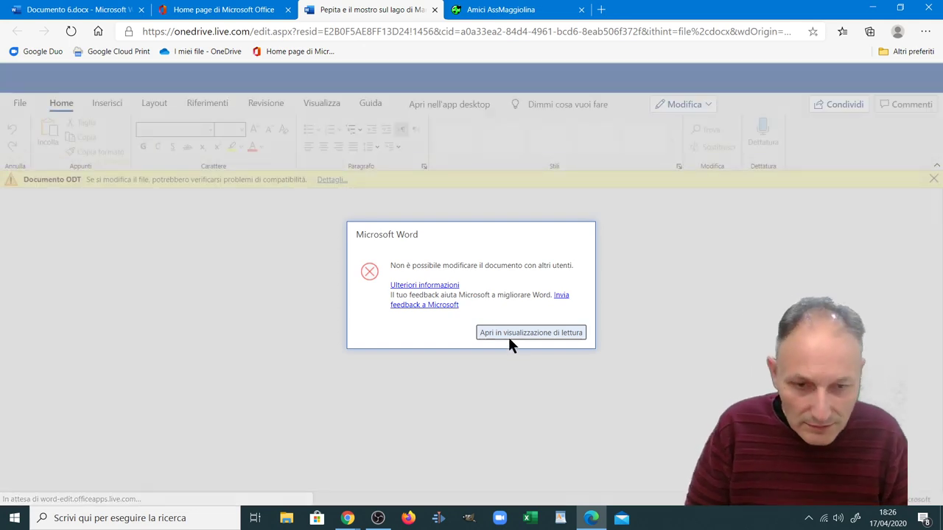
left_click(513, 335)
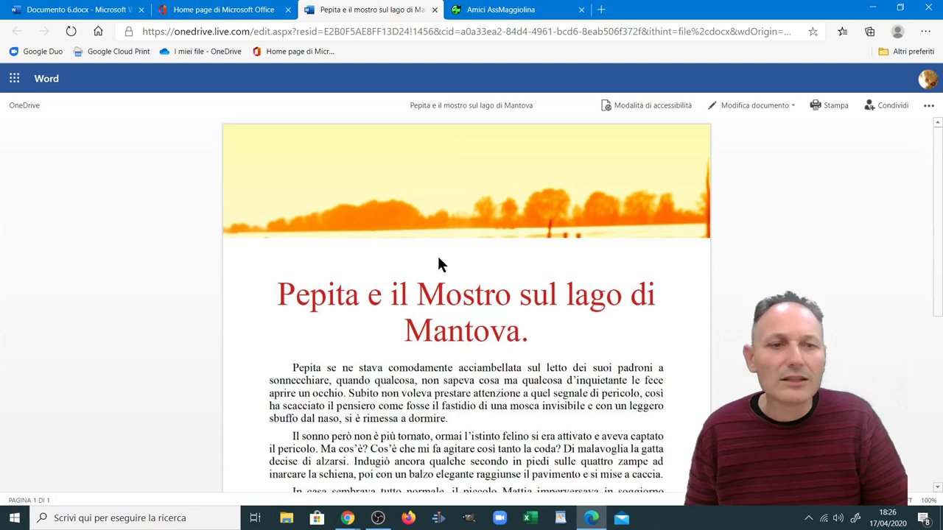
Close the Pepita tab and open 'SuperPepita e il Mostro' for editing in the browser.
left_click(435, 9)
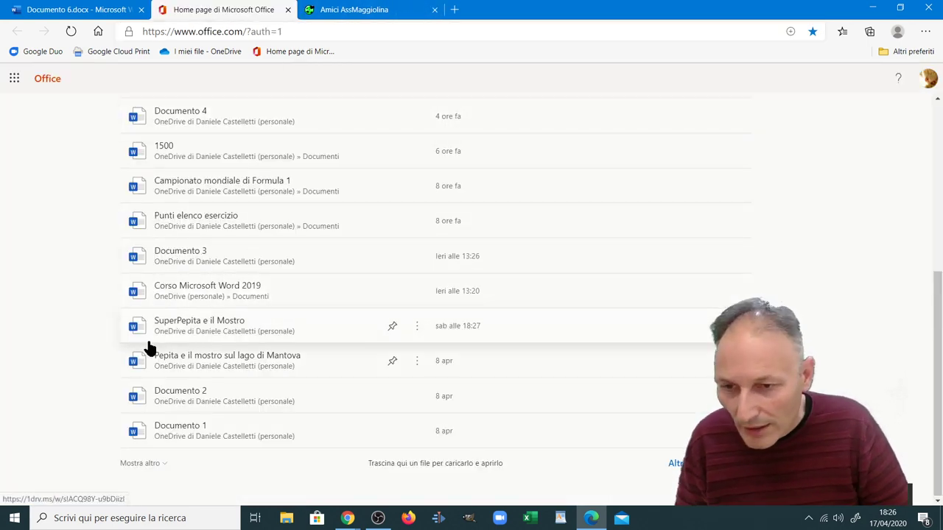
left_click(180, 330)
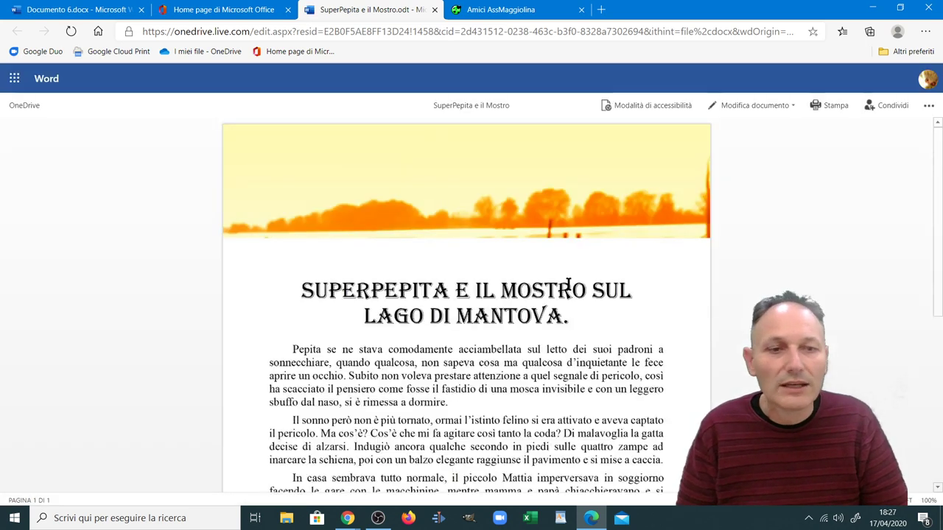
left_click(743, 111)
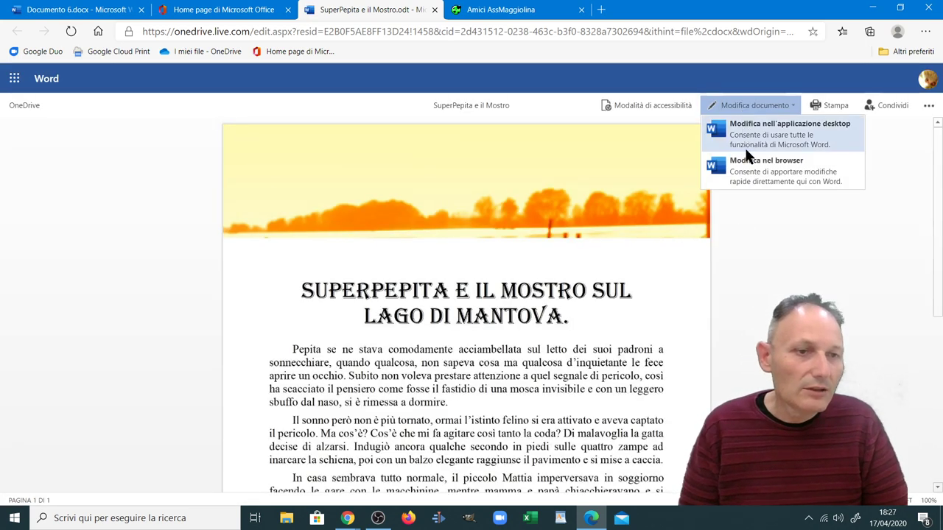
left_click(747, 172)
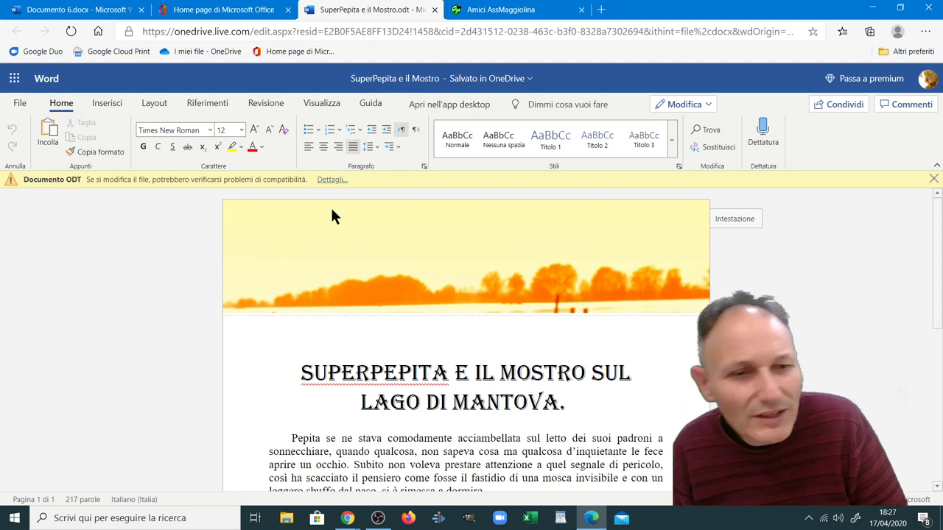
Dismiss the ODT compatibility warning and switch the story back to reading view.
left_click(932, 181)
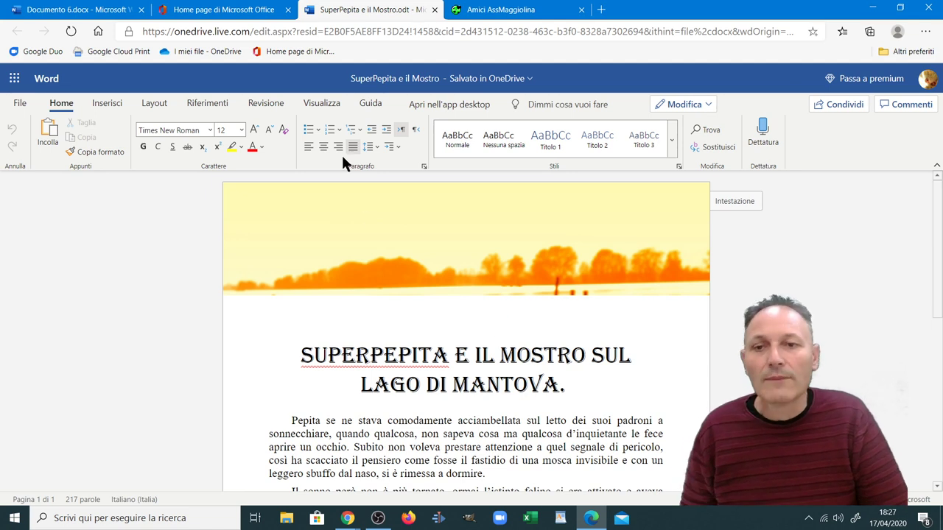
left_click(318, 103)
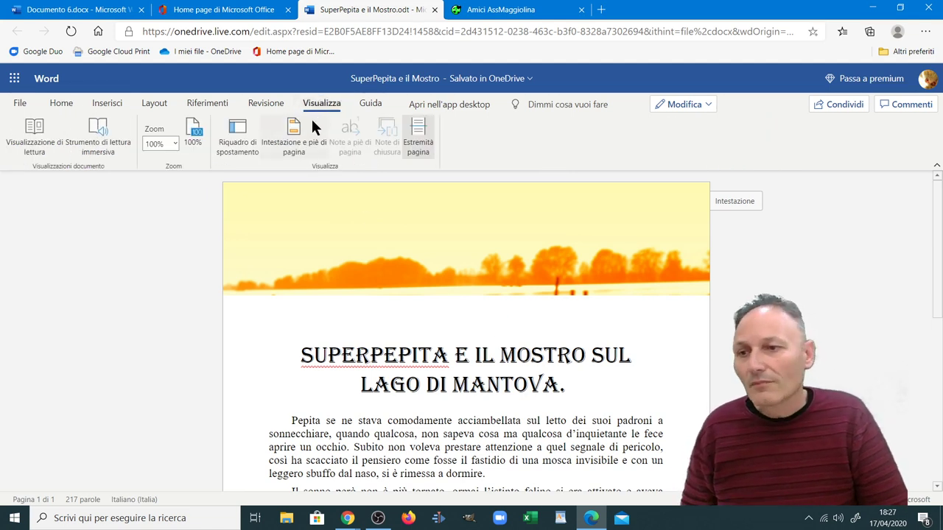
left_click(34, 129)
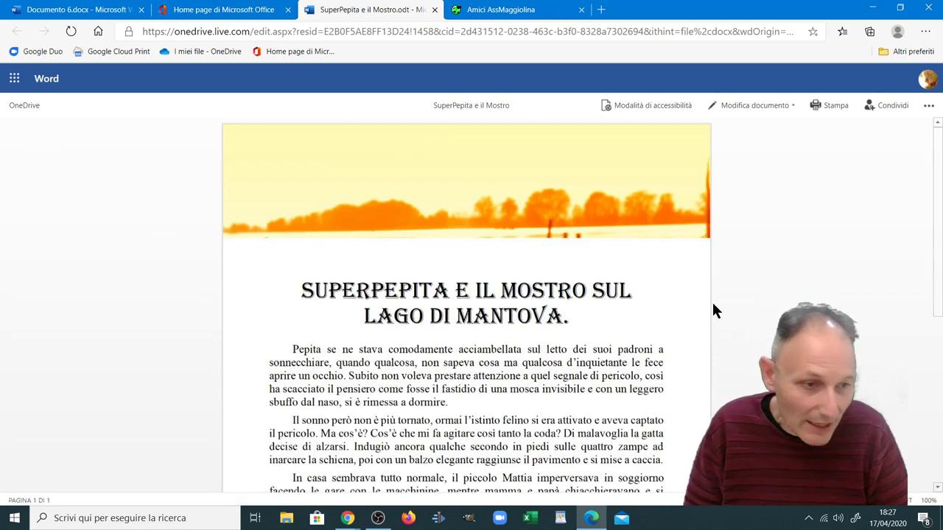
Skim SuperPepita e il Mostro, then open it for browser editing and dismiss the ODT notice.
scroll(597, 295, "down", 3)
scroll(589, 304, "down", 3)
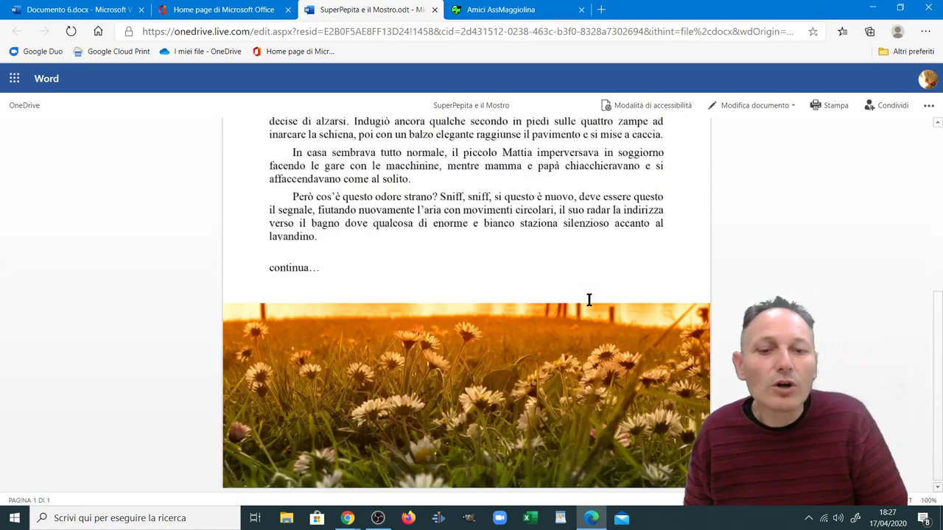
scroll(589, 304, "up", 4)
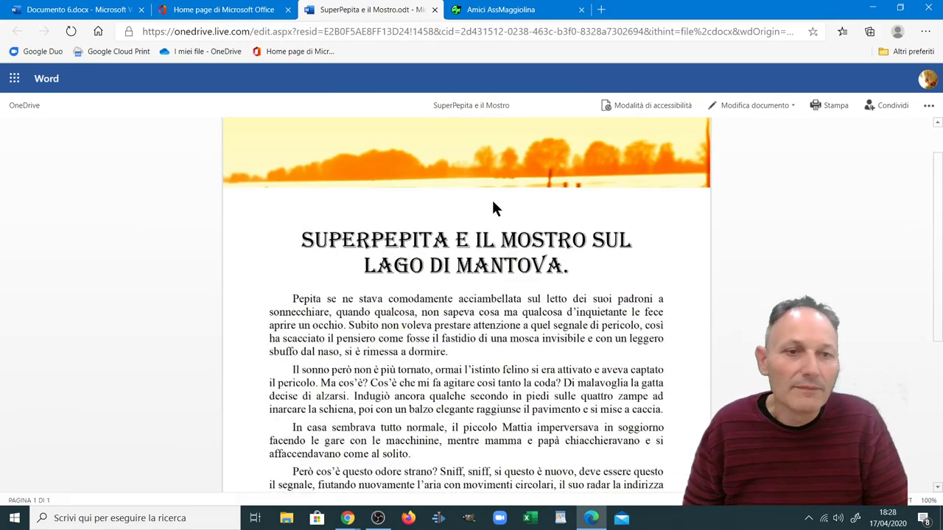
left_click(756, 104)
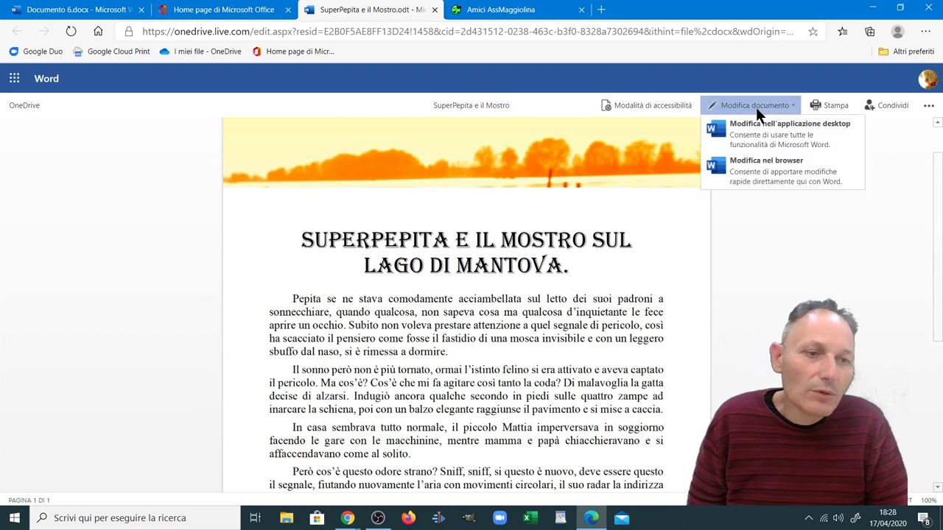
left_click(742, 167)
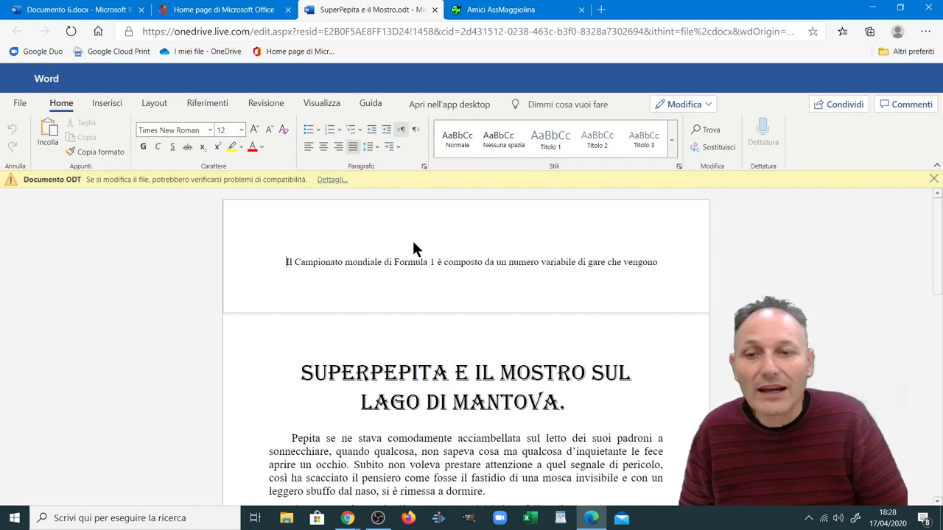
left_click(933, 179)
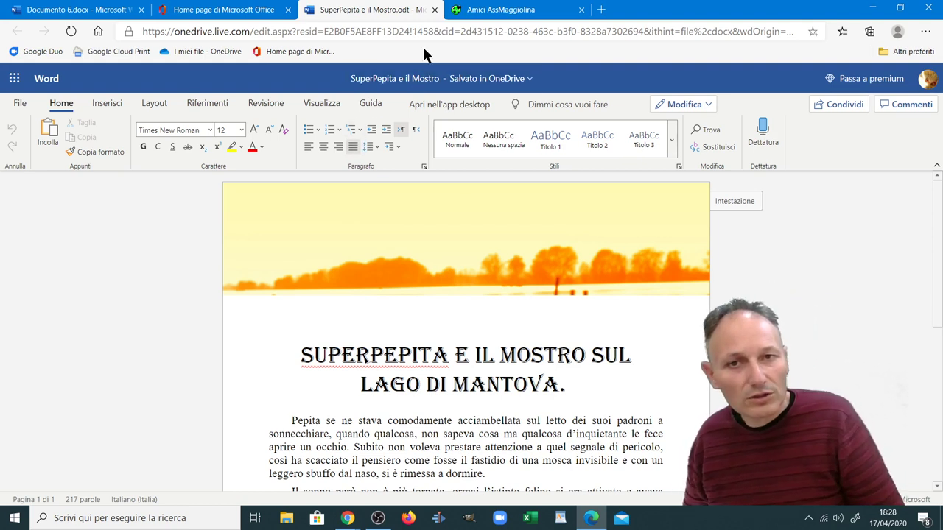
Close the SuperPepita and Documento 6 tabs, then close the Edge window.
left_click(435, 10)
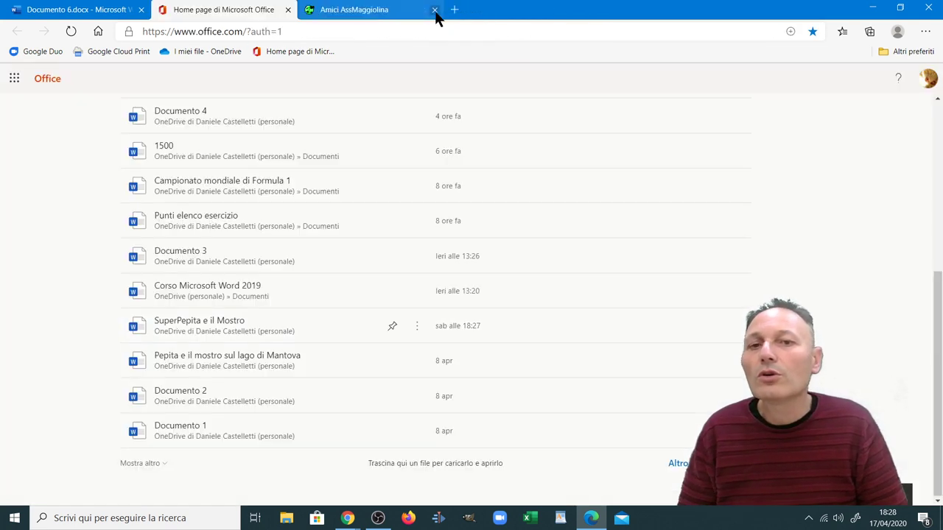
scroll(233, 258, "up", 5)
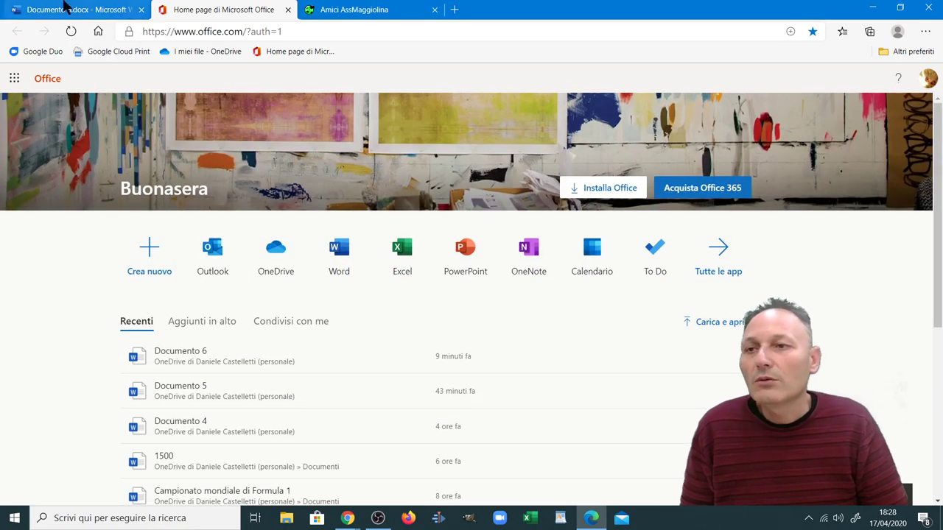
left_click(68, 9)
left_click(298, 263)
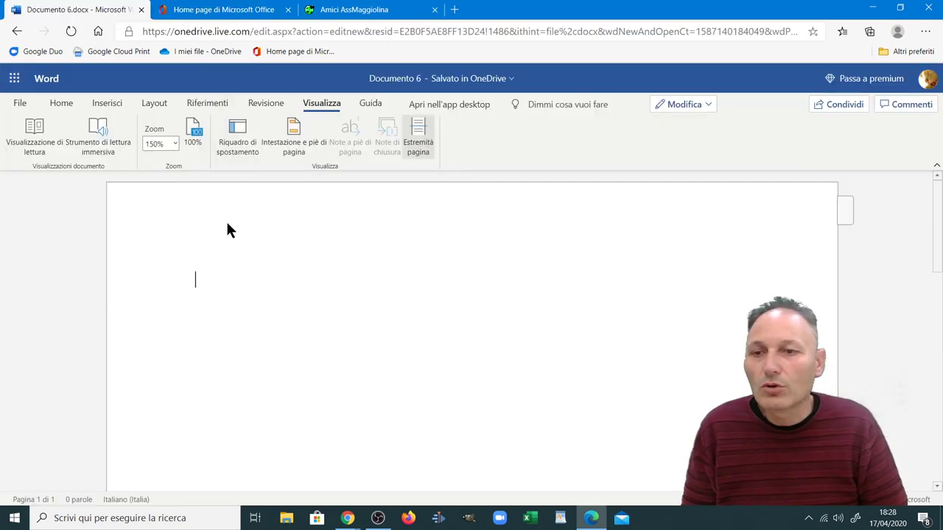
left_click(141, 9)
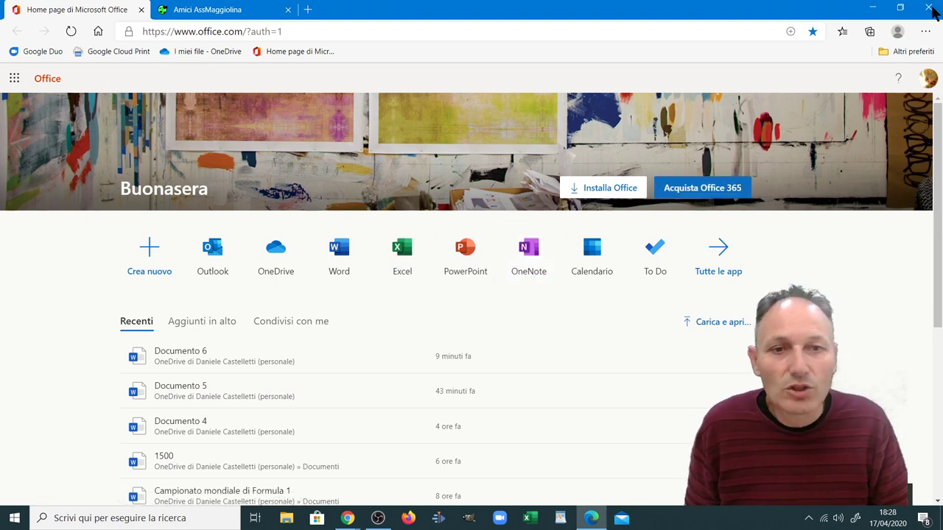
left_click(931, 9)
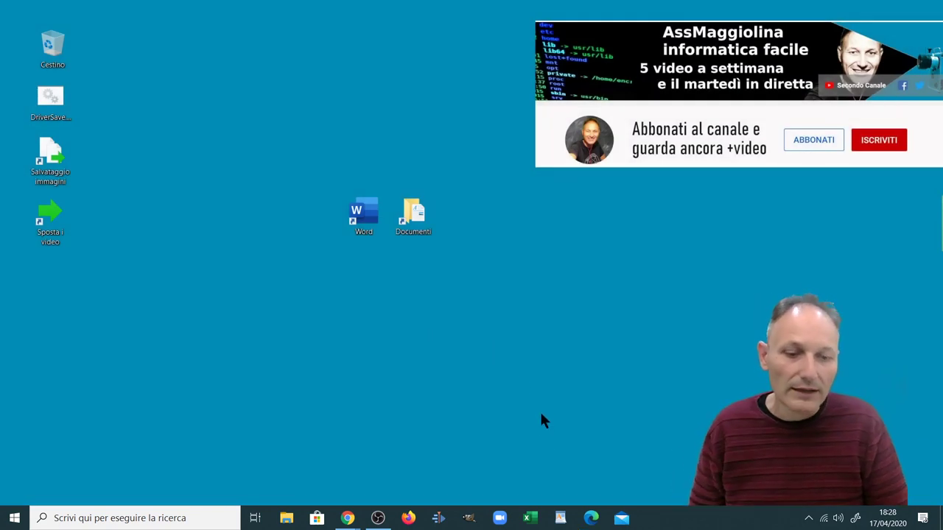
Reopen Edge to the Office.com Word start page, then minimize the browser.
left_click(592, 519)
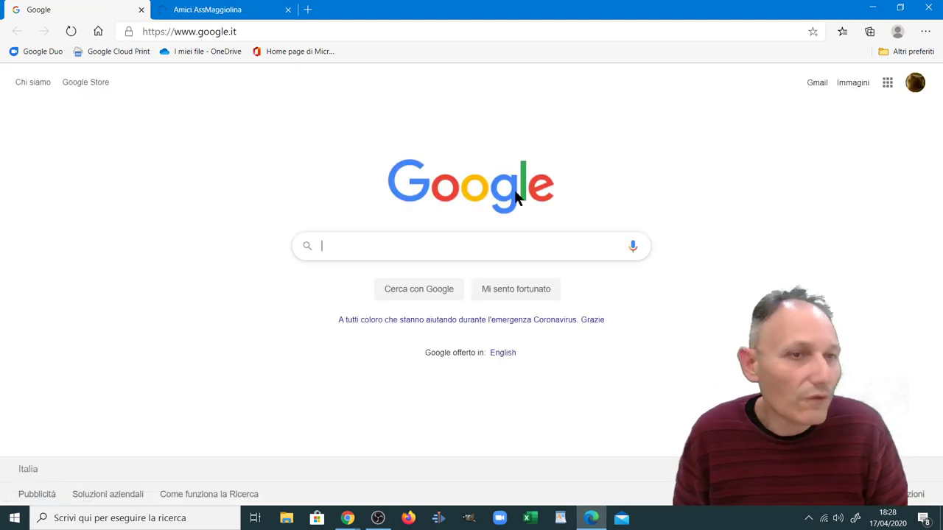
left_click(299, 53)
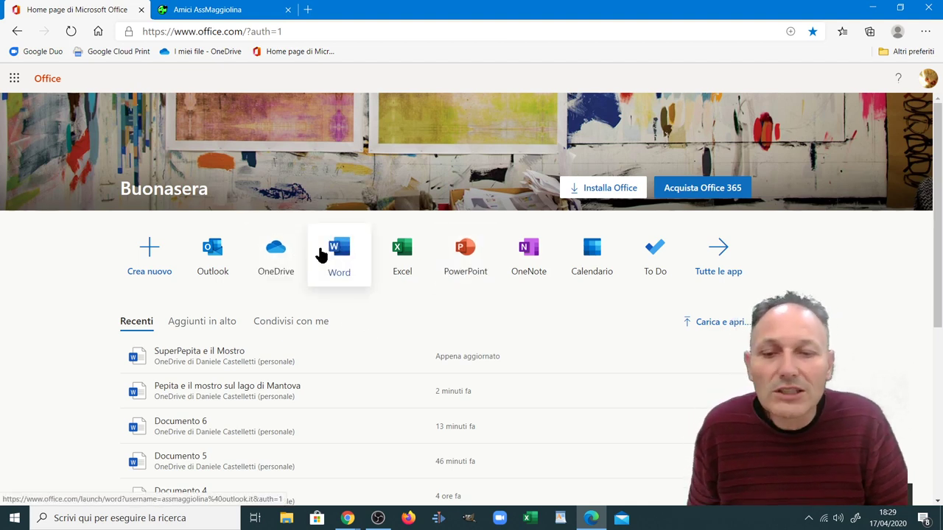
left_click(340, 252)
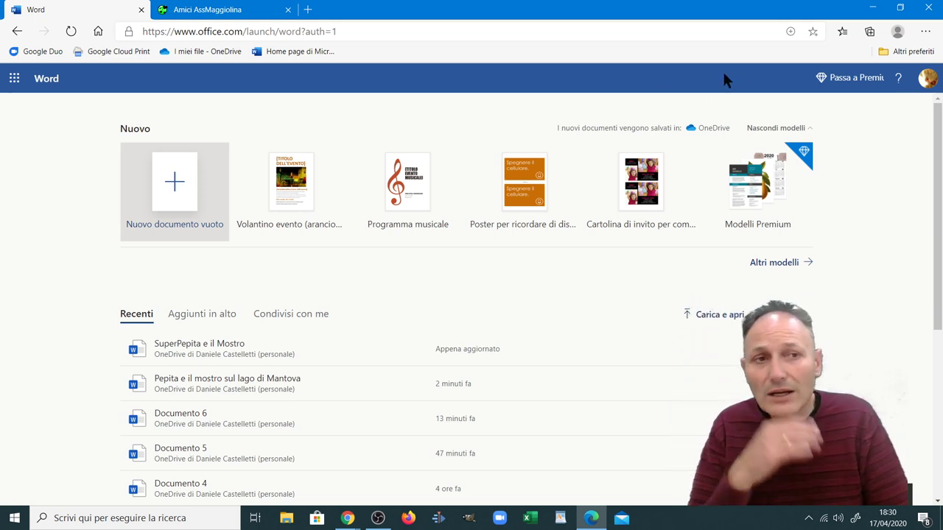
left_click(873, 9)
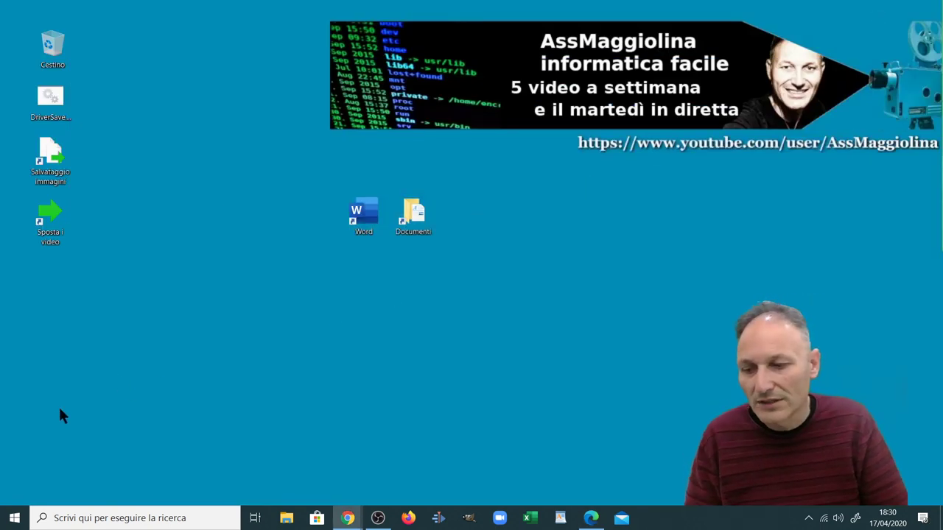
left_click(14, 517)
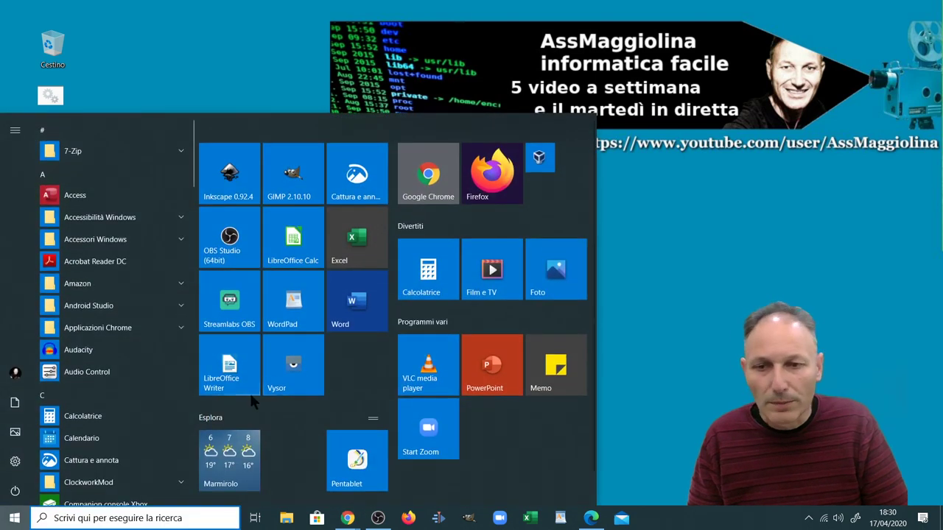
left_click(285, 250)
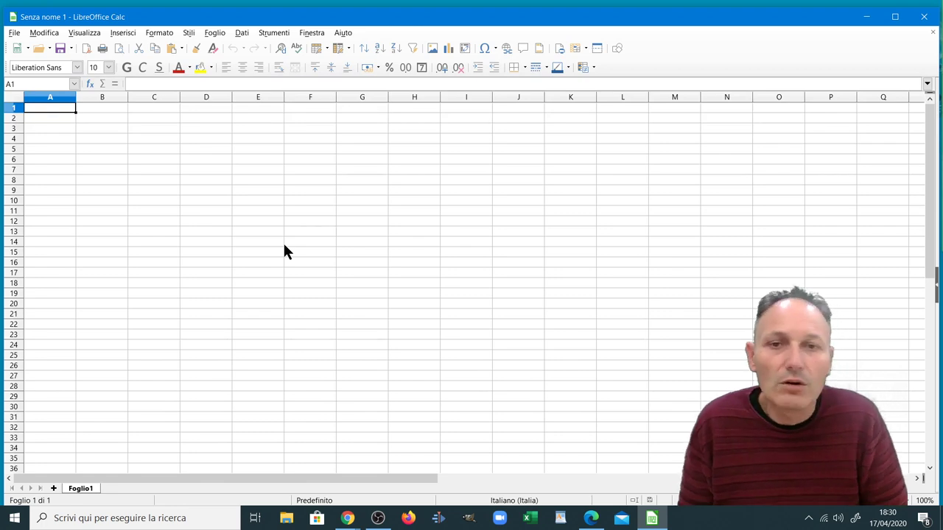
left_click(923, 14)
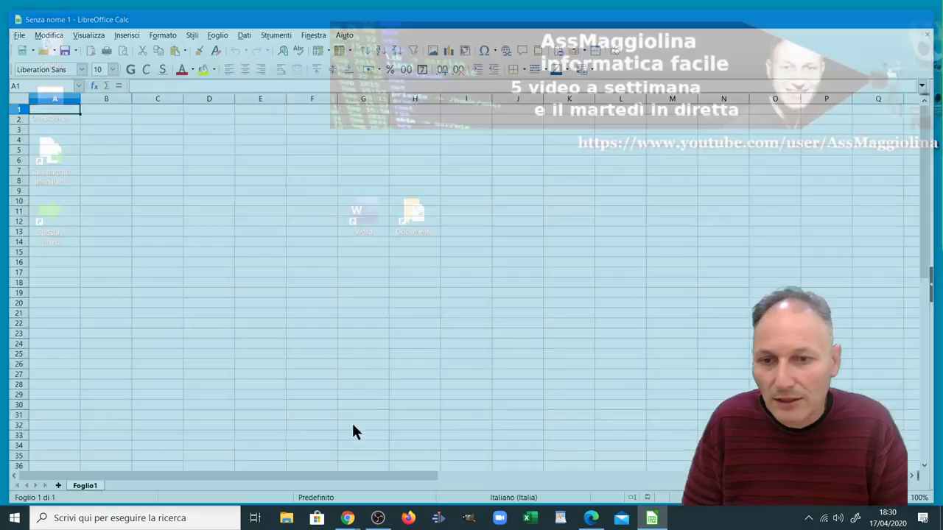
left_click(18, 521)
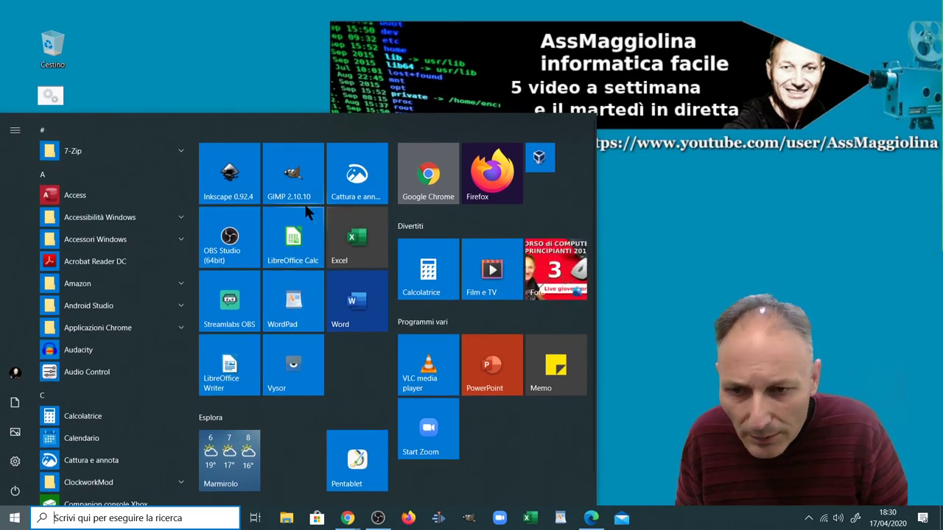
left_click(240, 364)
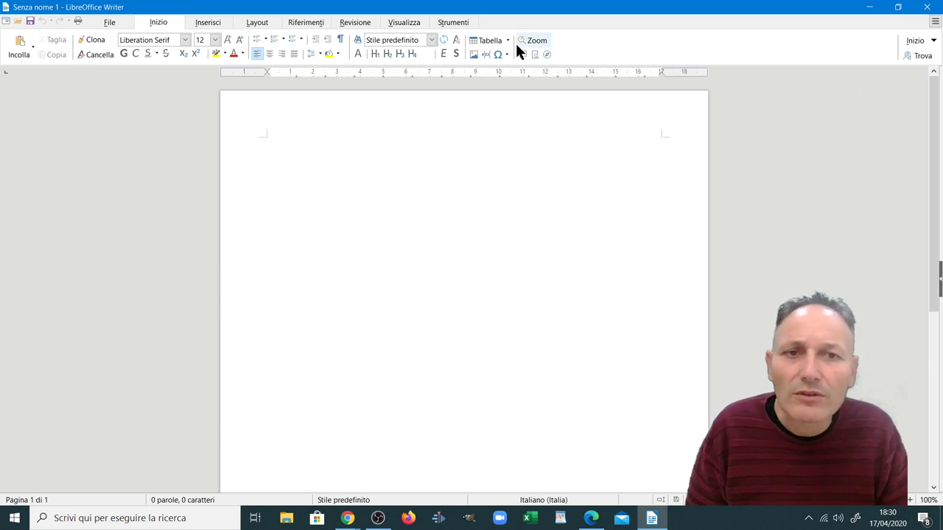
left_click(455, 23)
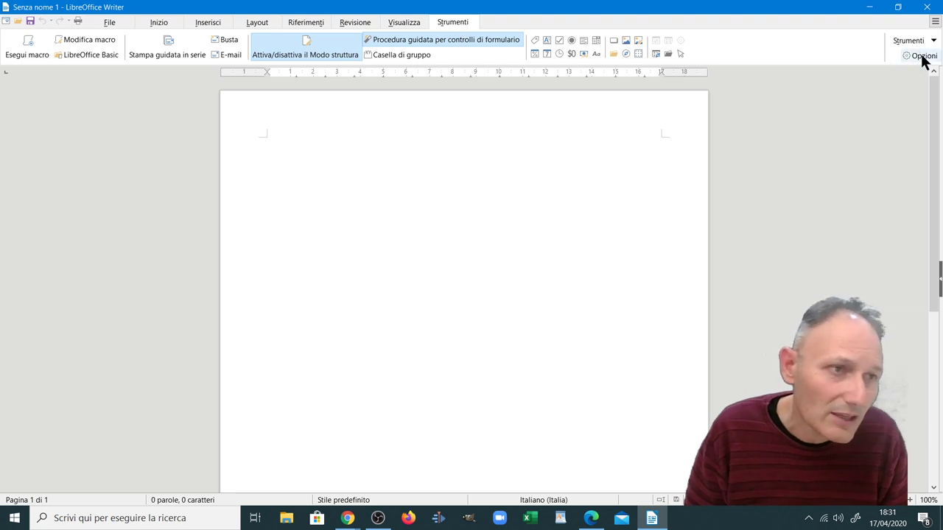
left_click(934, 22)
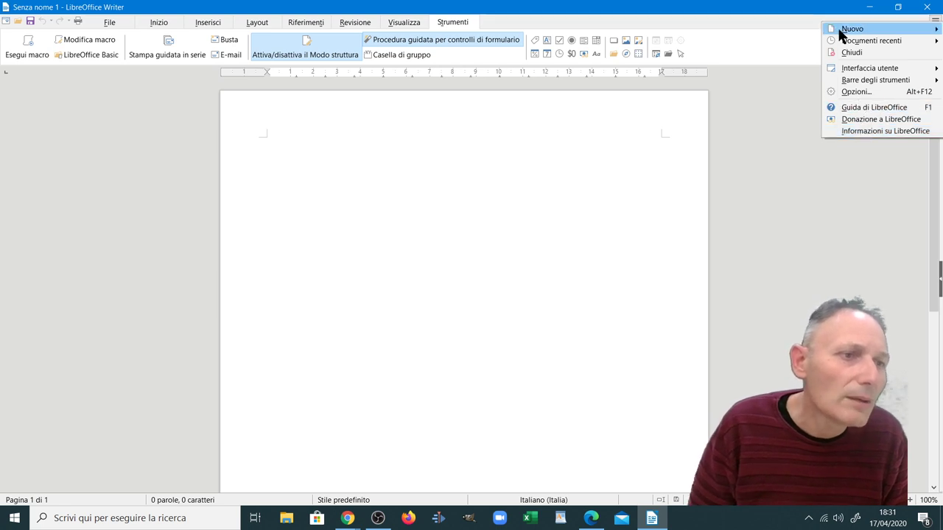
left_click(799, 175)
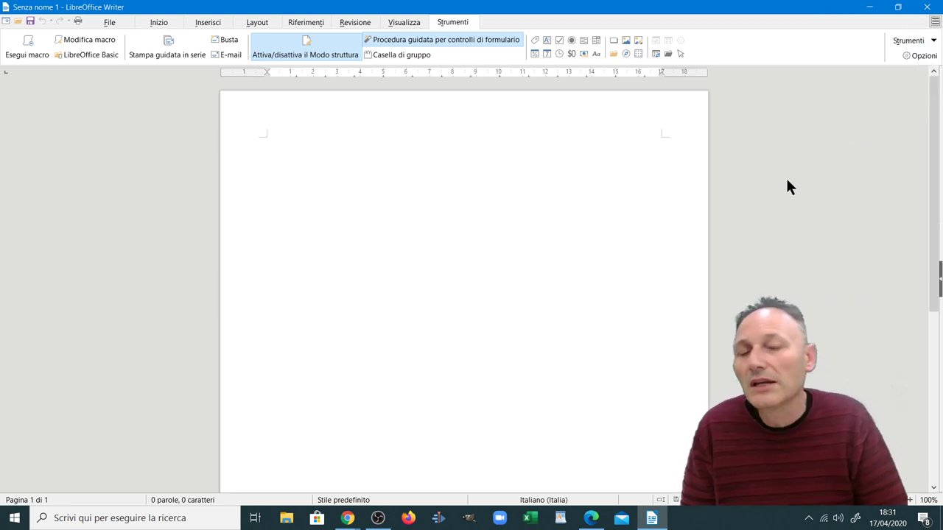
left_click(927, 8)
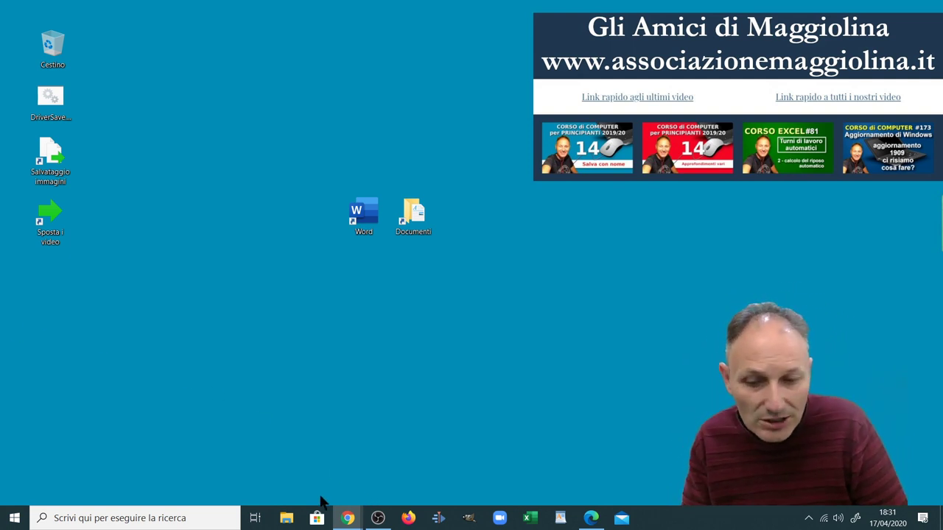
left_click(12, 515)
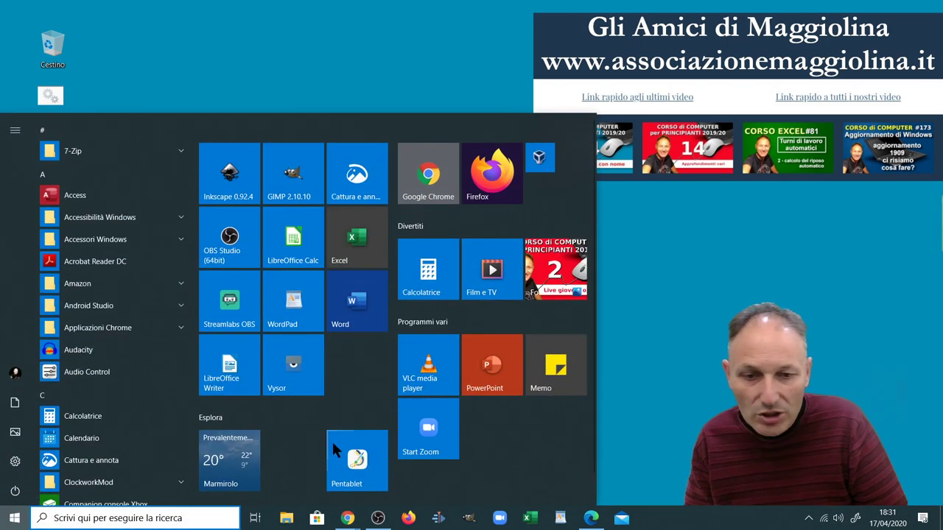
left_click(145, 524)
type("acce")
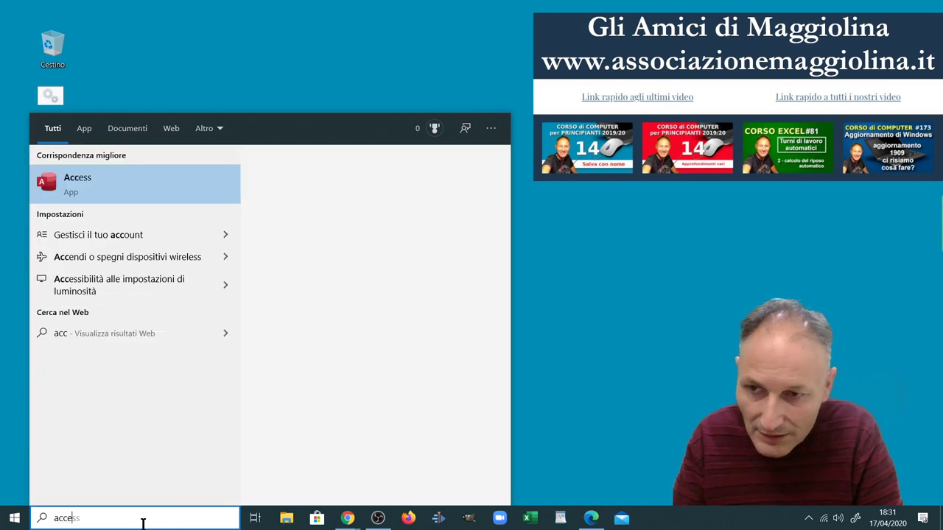
type("s")
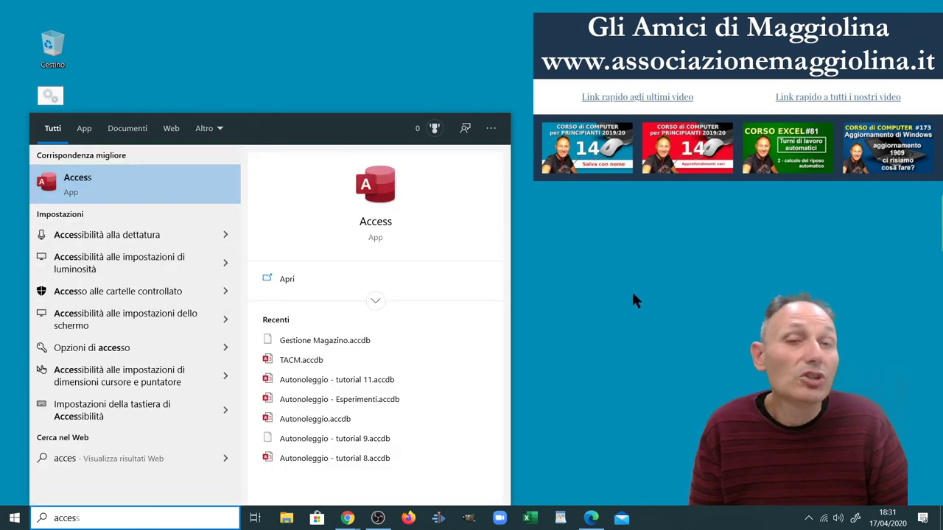
key("Escape")
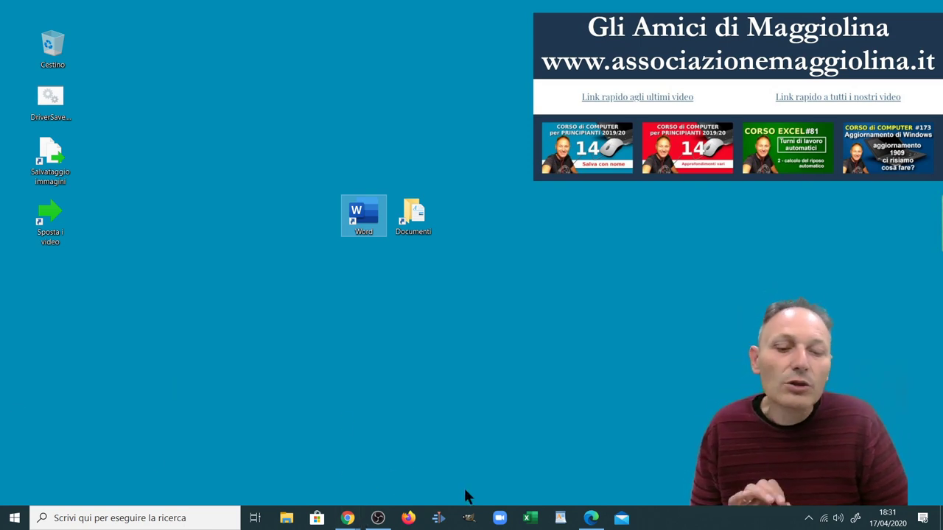
From Word Online, open Office.com in a new tab and scroll to recent documents like SuperPepita e il Mostro.
left_click(588, 518)
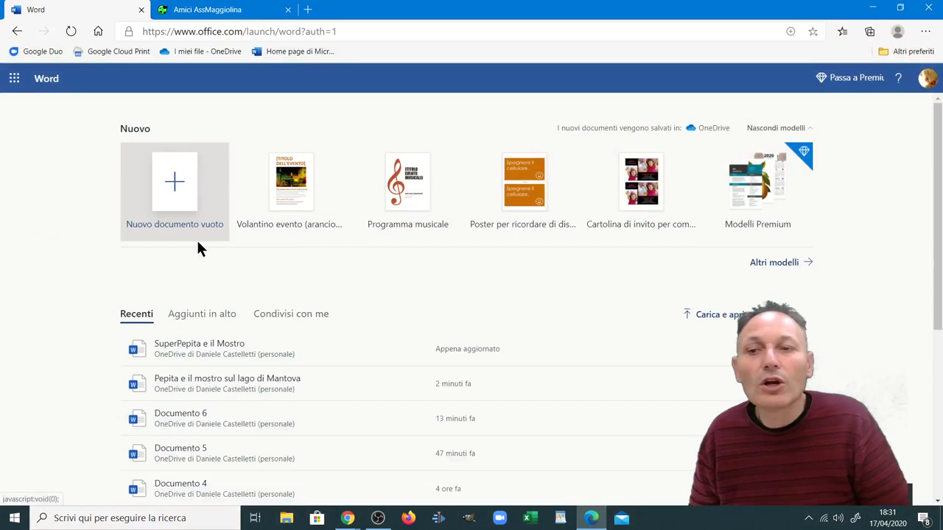
left_click(15, 79)
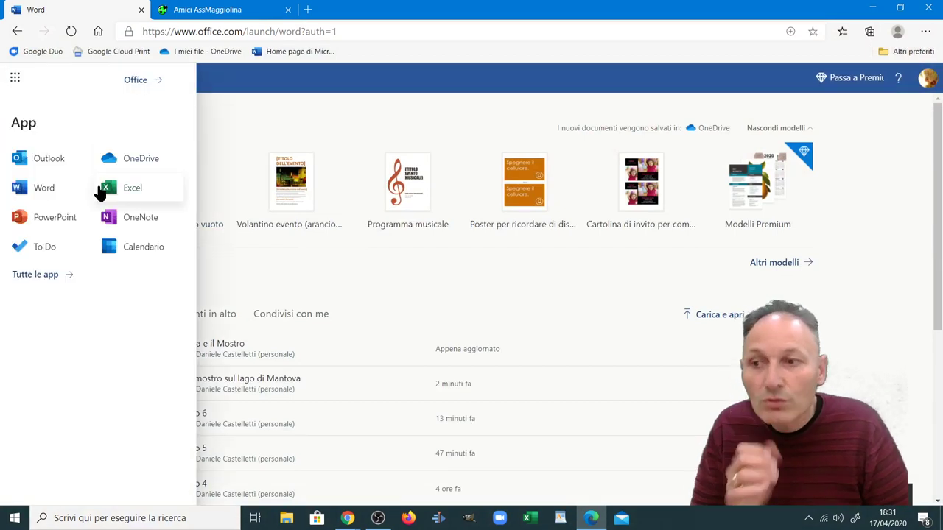
left_click(134, 82)
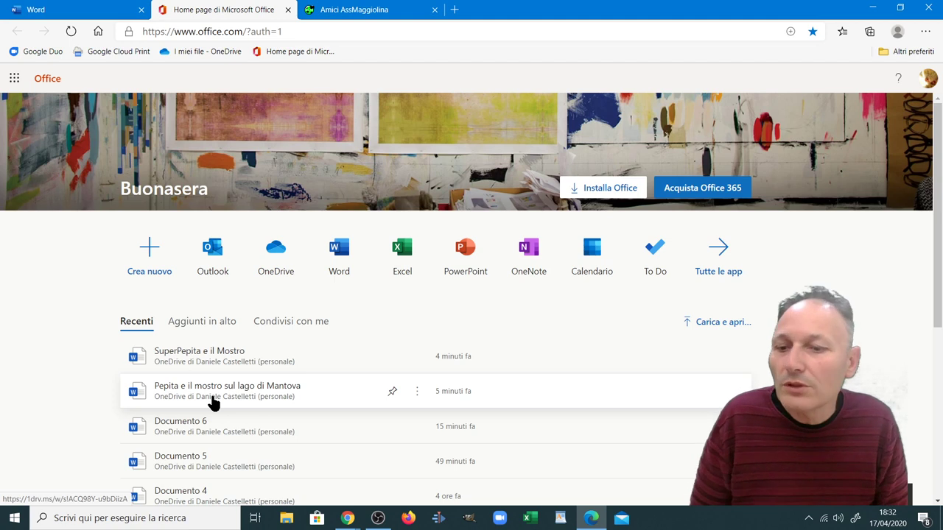
scroll(162, 435, "down", 1)
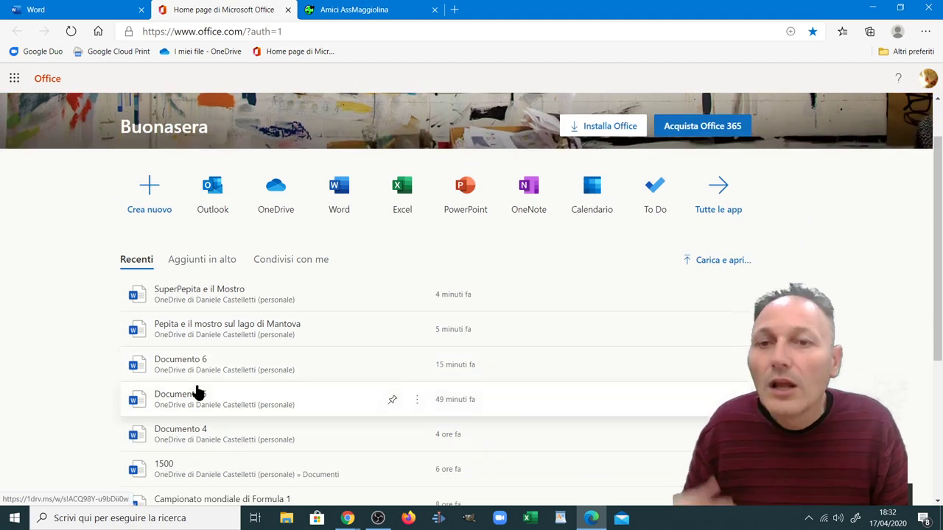
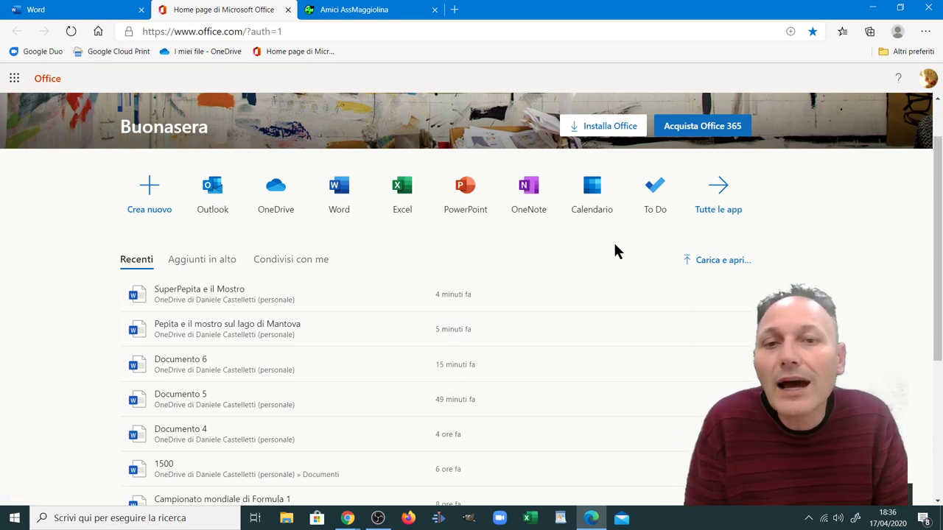
Open the SuperPepita e il Mostro story from the recent files list.
mouse_move(505, 290)
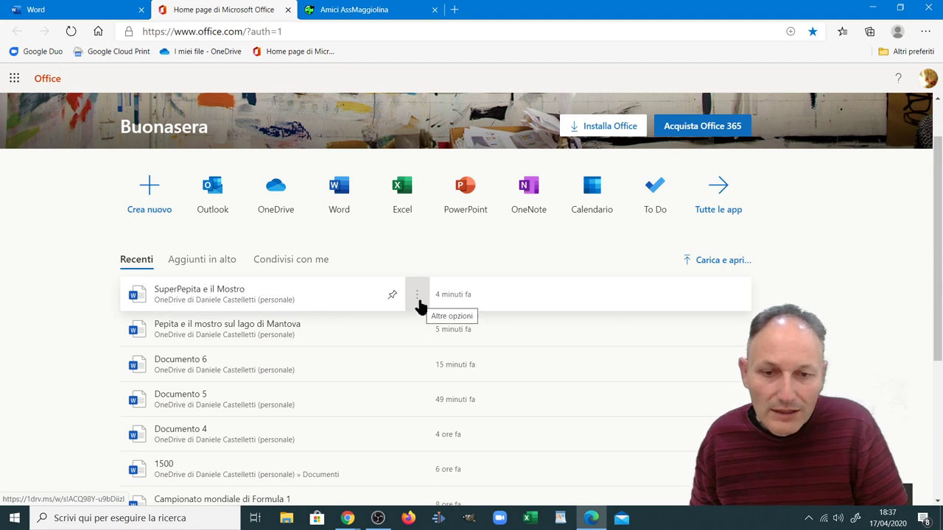
left_click(417, 296)
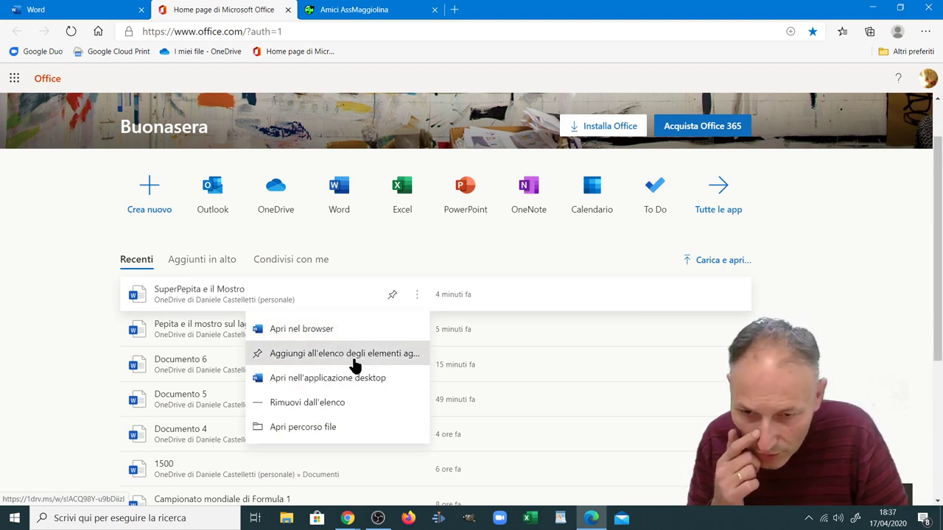
left_click(52, 325)
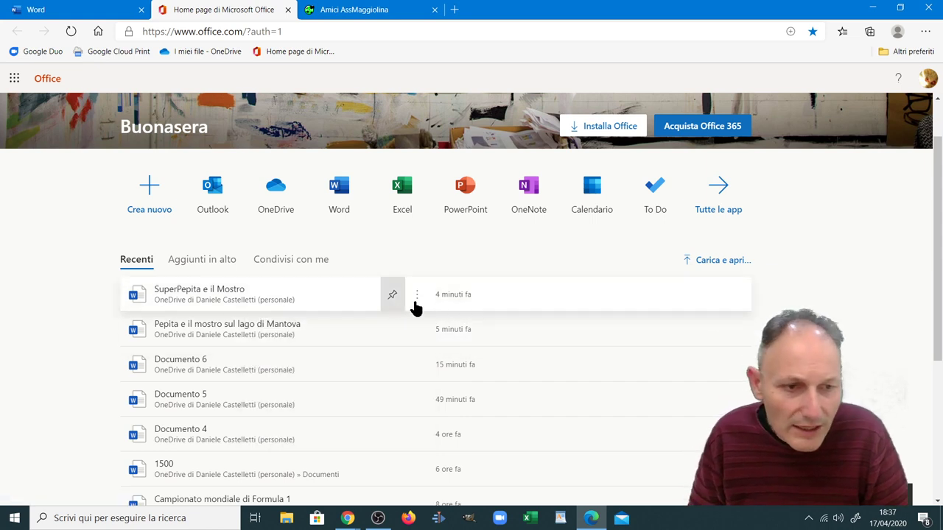
left_click(144, 297)
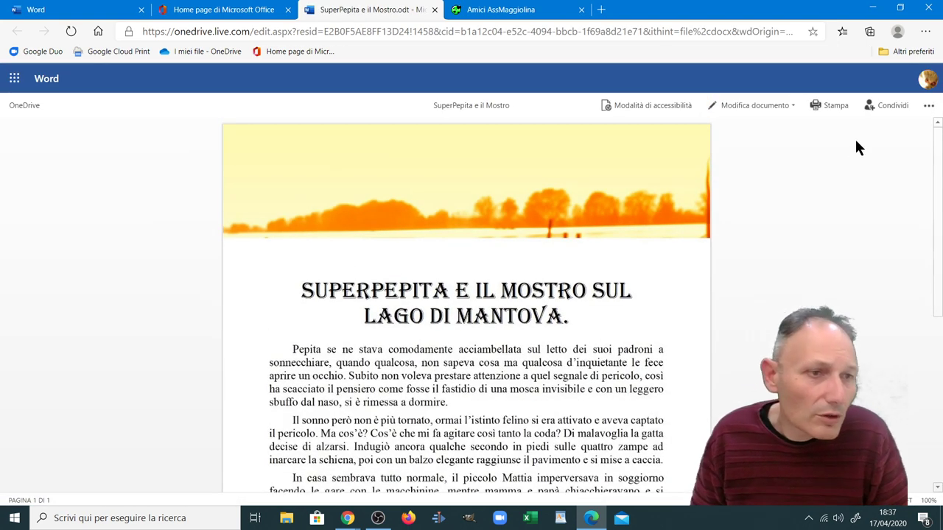
Download a copy of the story as SuperPepita e il Mostro.odt.
left_click(928, 106)
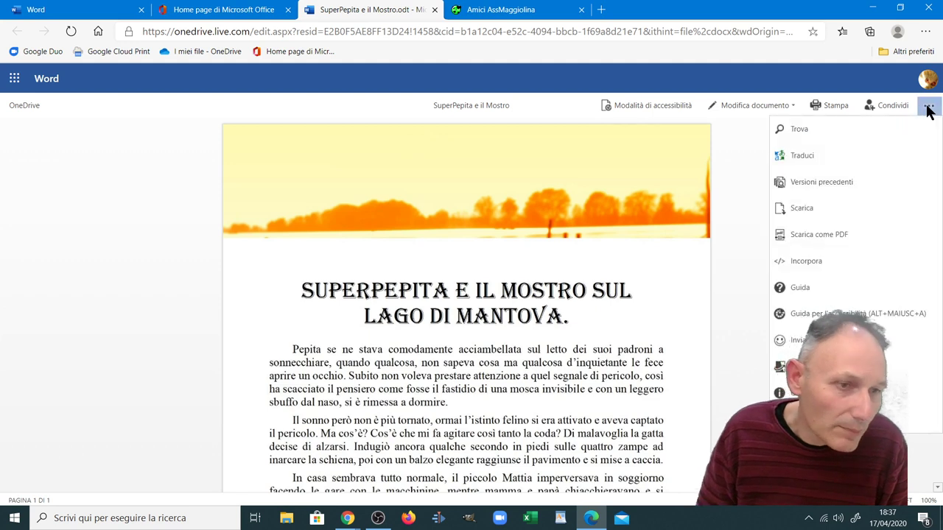
left_click(791, 210)
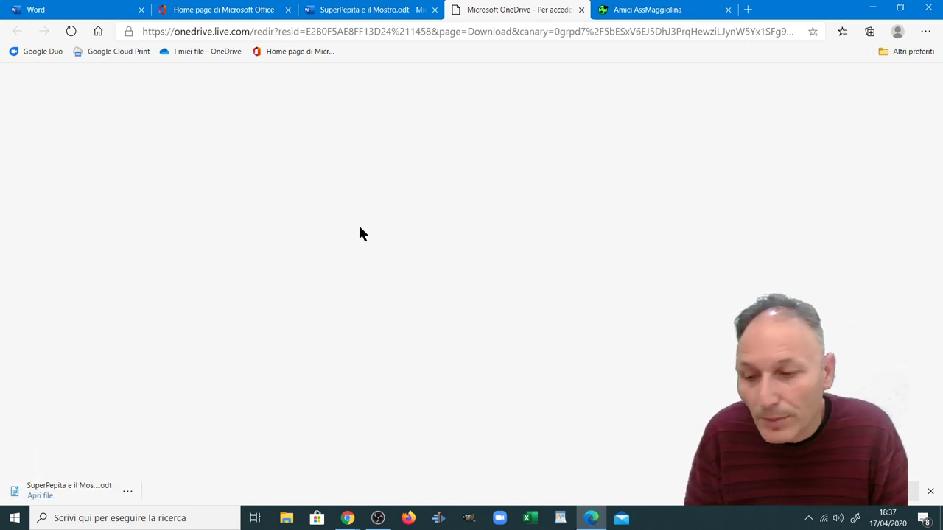
left_click(70, 495)
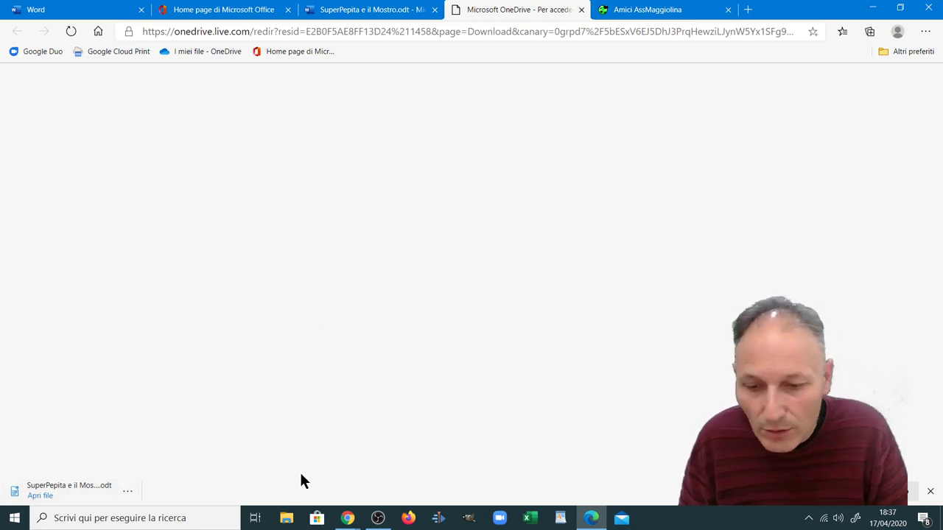
left_click(287, 518)
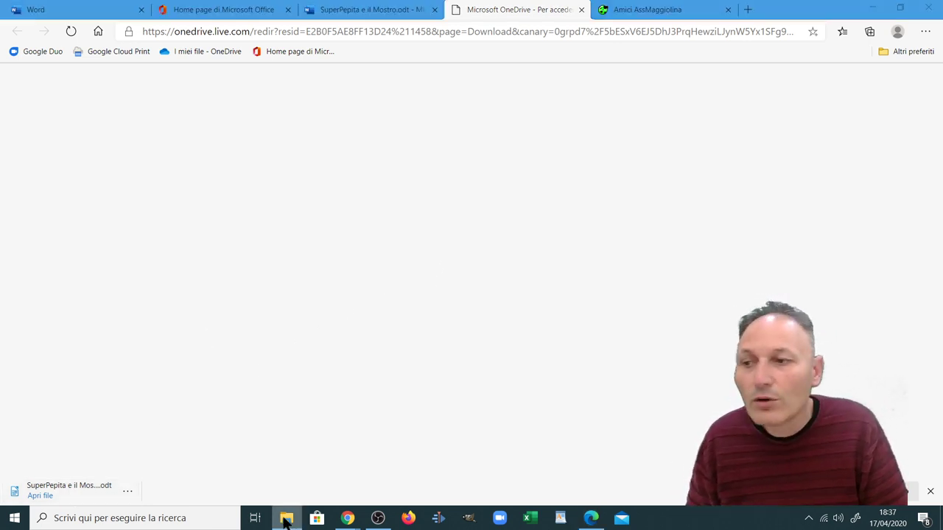
Confirm SuperPepita e il Mostro.odt is in the Download folder, then minimise File Explorer.
left_click_drag(467, 63, 624, 22)
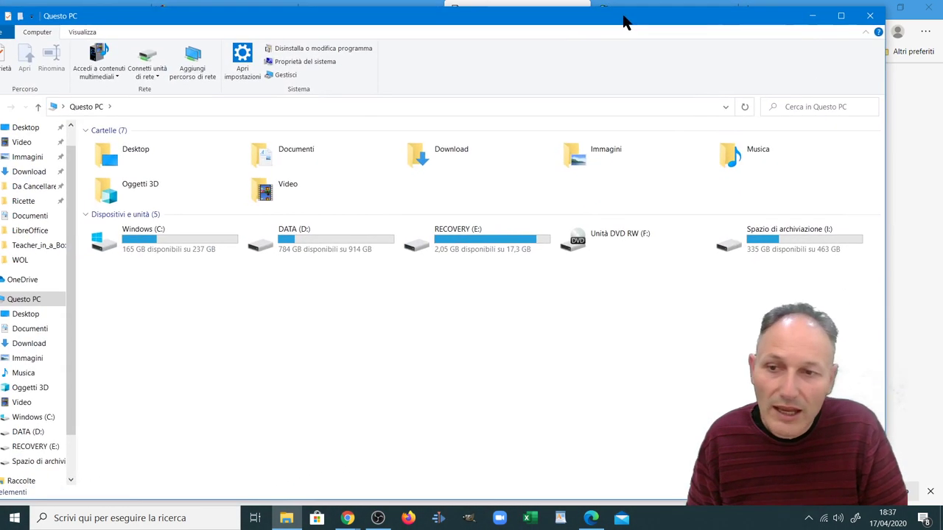
double_click(423, 146)
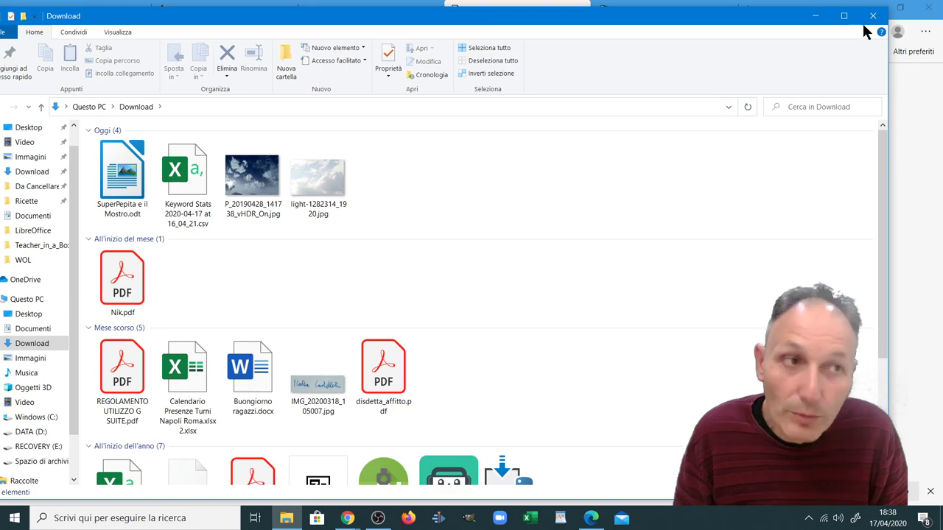
left_click(815, 16)
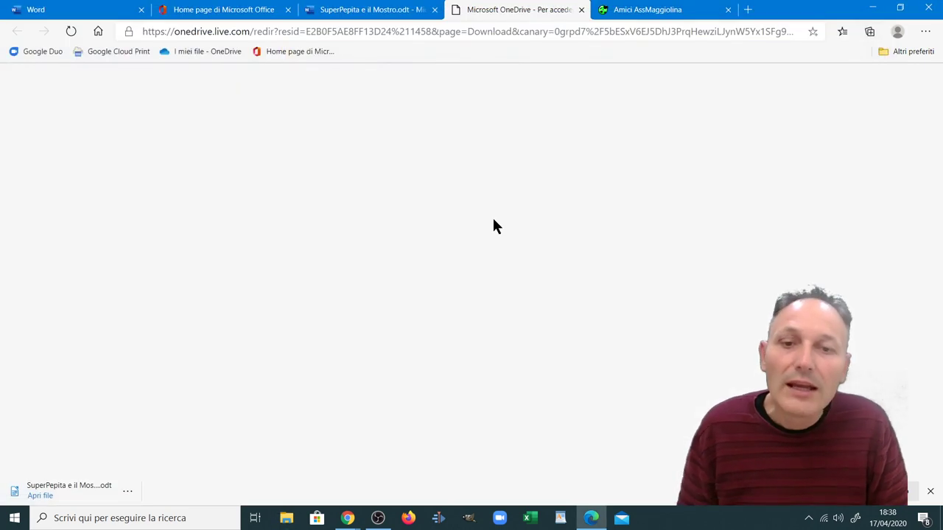
Close the OneDrive download tab and go to the Word start page through the app launcher.
left_click(582, 10)
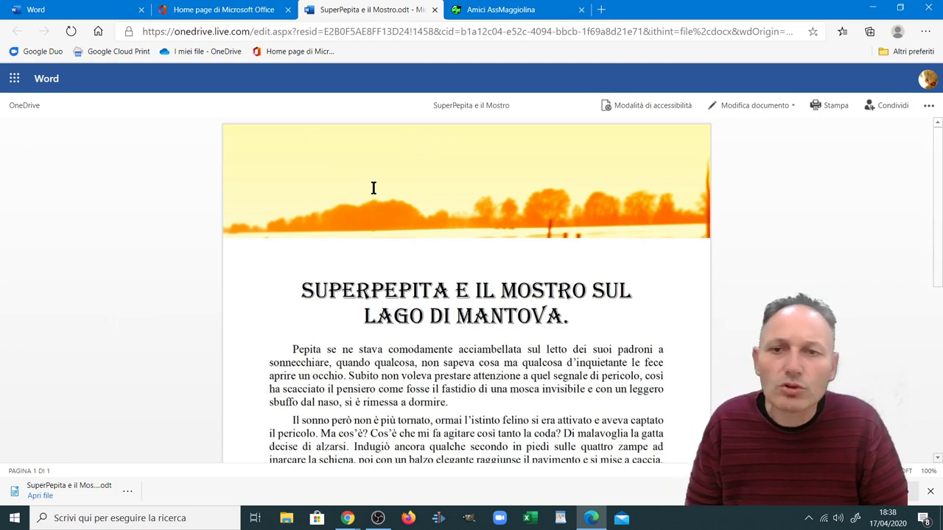
left_click(14, 78)
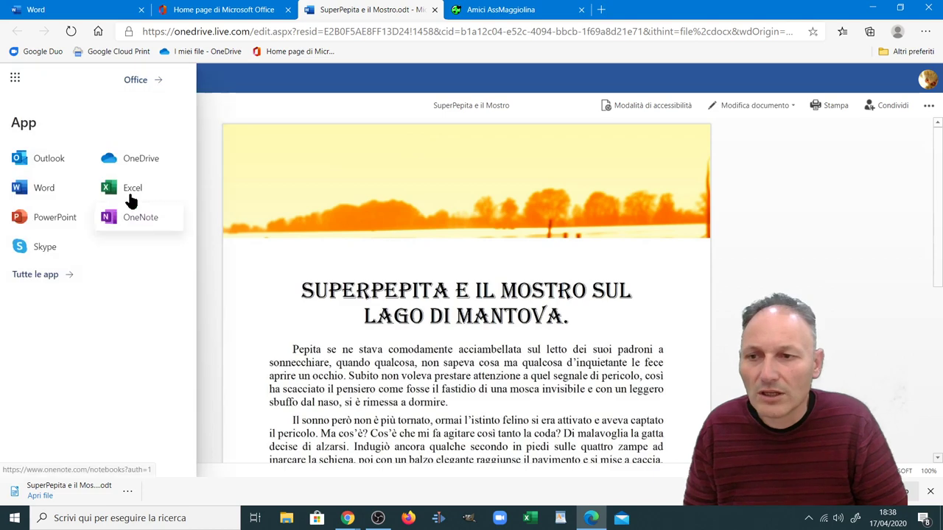
left_click(44, 189)
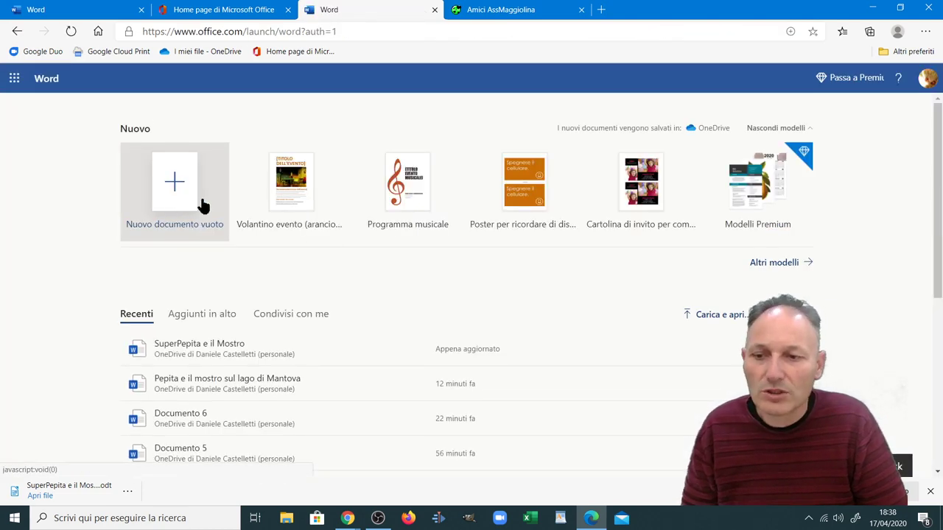
Create a blank document with a bold 'Corso Word Online' title, a new line below, and 150% zoom.
left_click(197, 205)
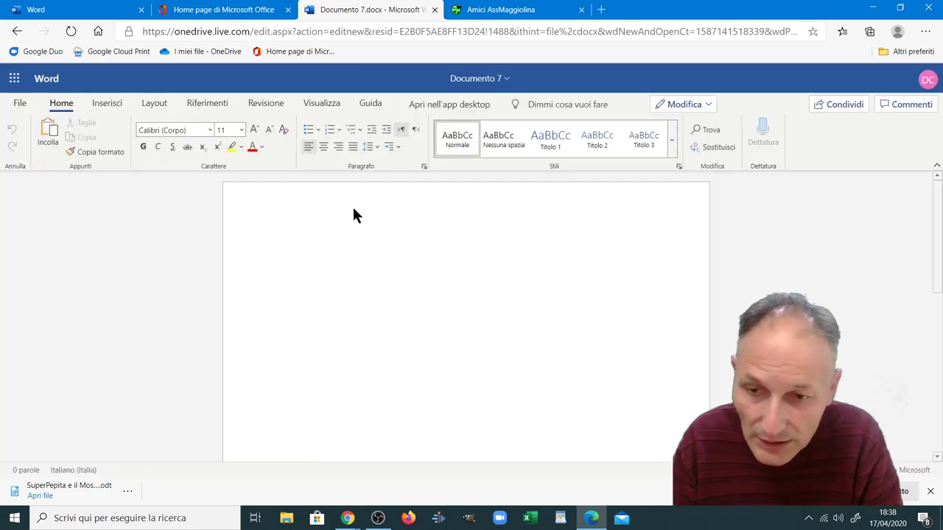
type("Corso")
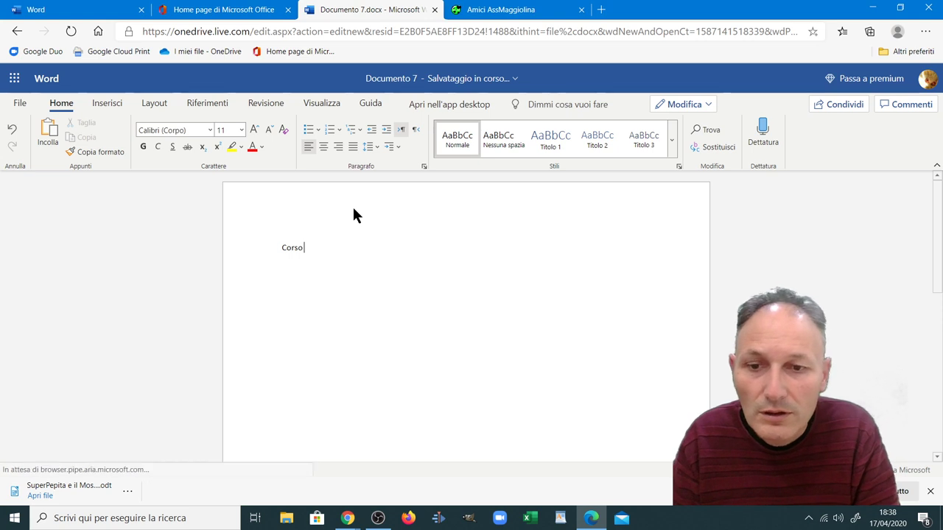
type(" Word ")
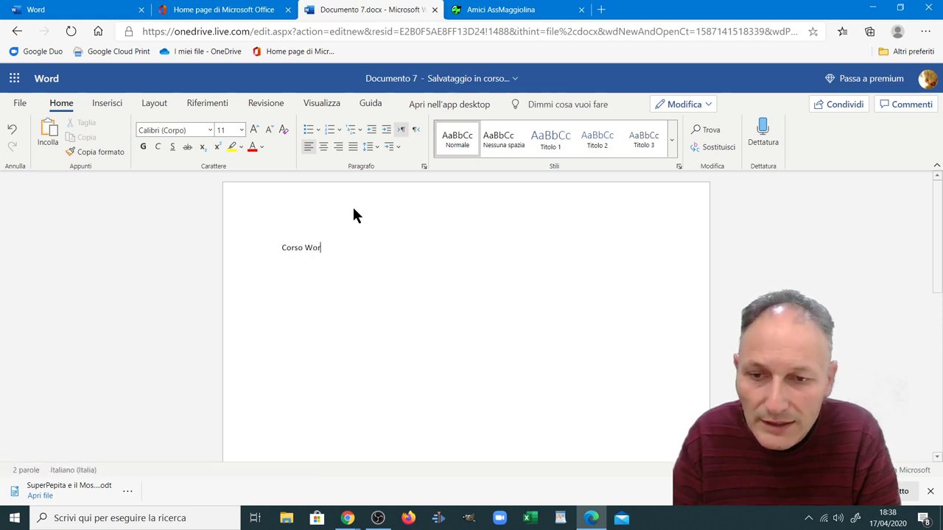
type("Online")
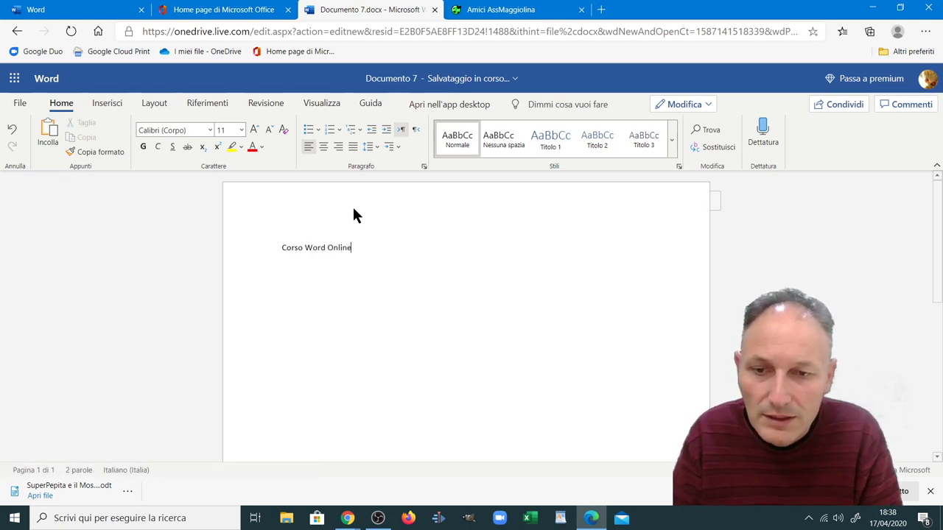
left_click_drag(353, 247, 250, 249)
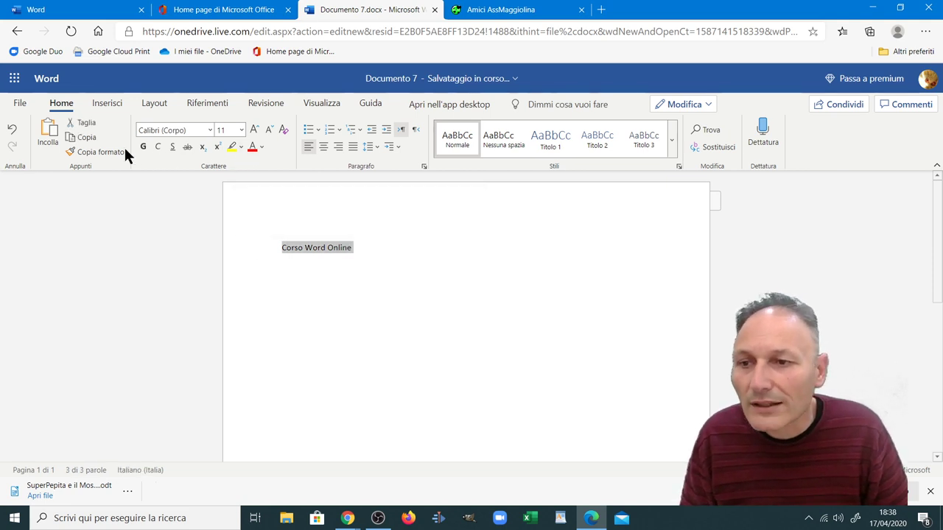
left_click(143, 147)
left_click(368, 299)
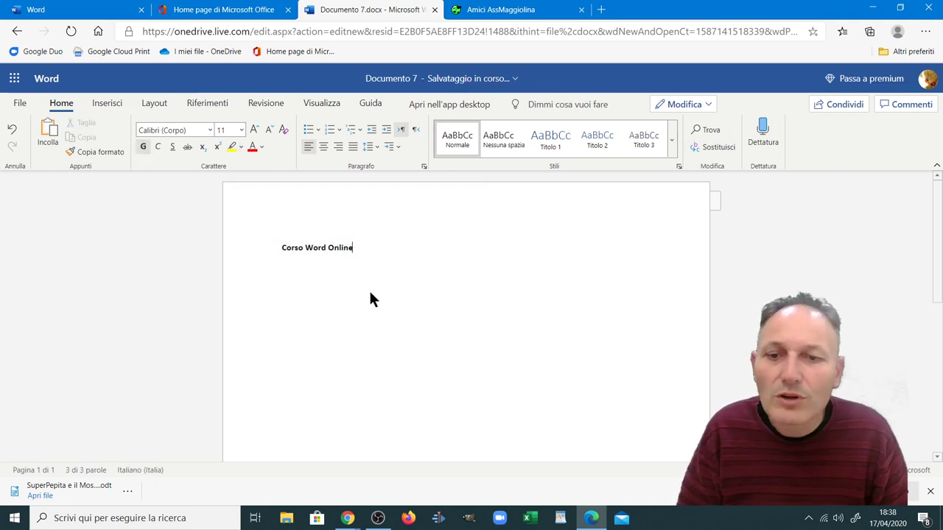
key("Return")
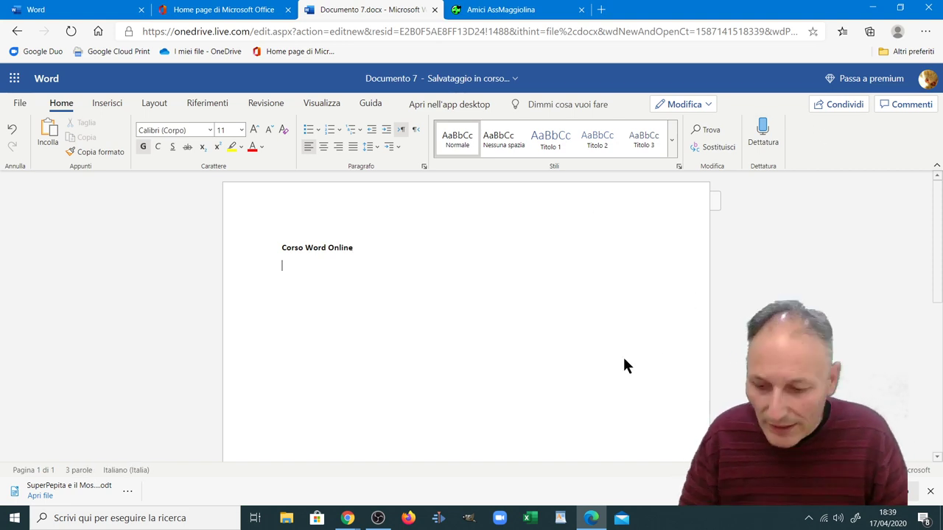
key("ctrl+plus")
key("ctrl+plus")
key("ctrl+plus")
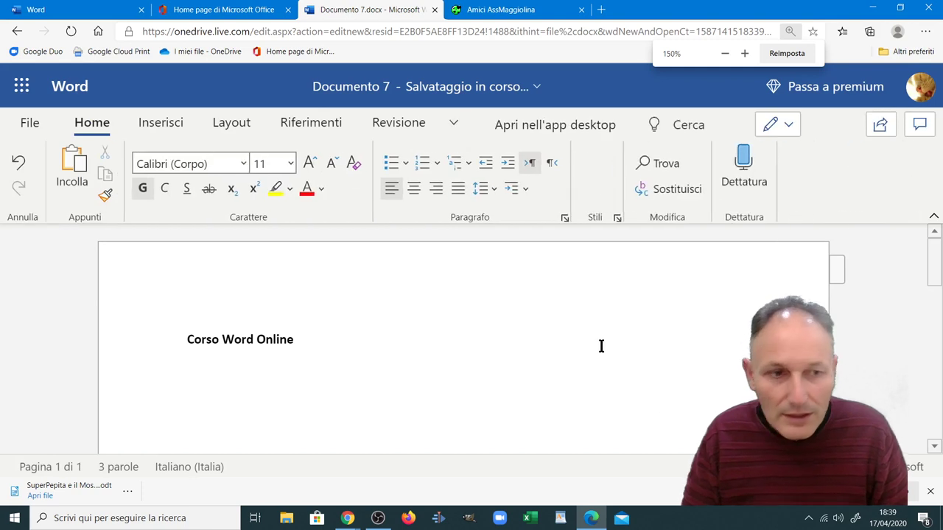
Dictate four paragraphs about the microphone under the title, then stop and close dictation.
left_click(745, 169)
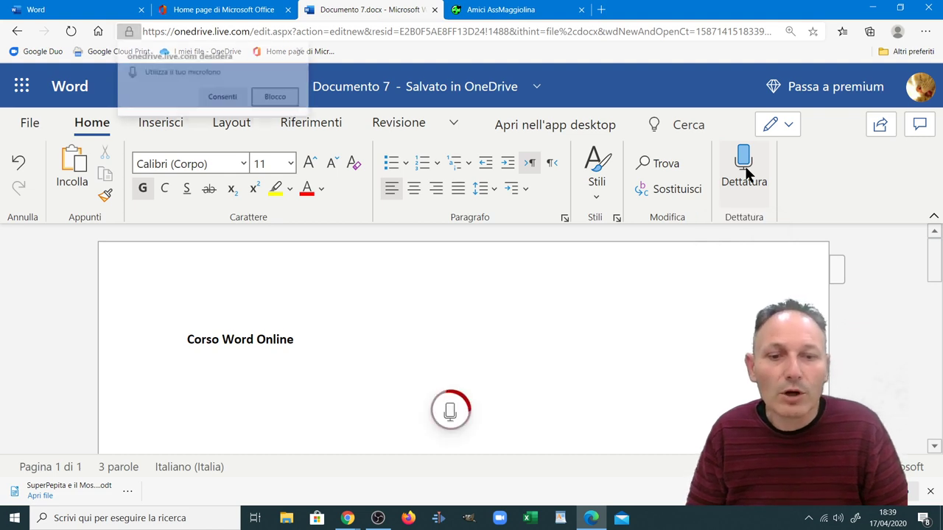
left_click(209, 93)
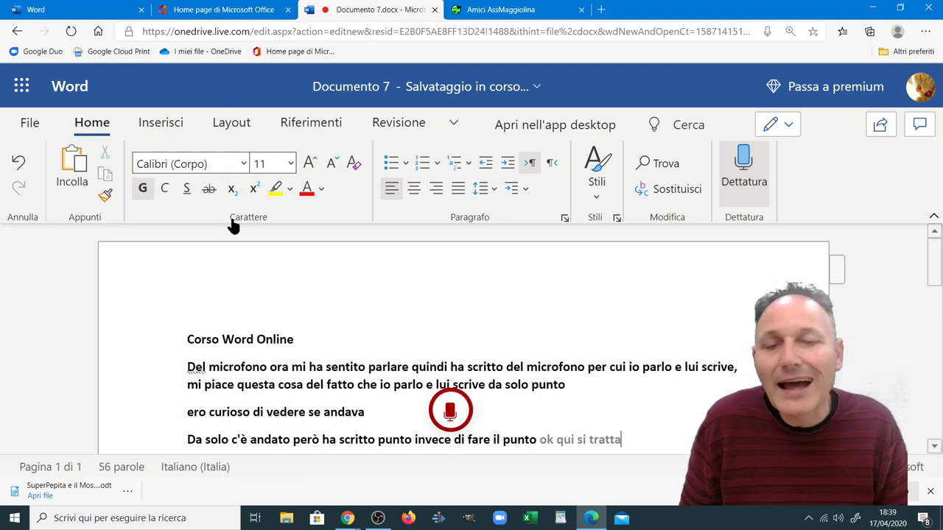
scroll(397, 314, "down", 1)
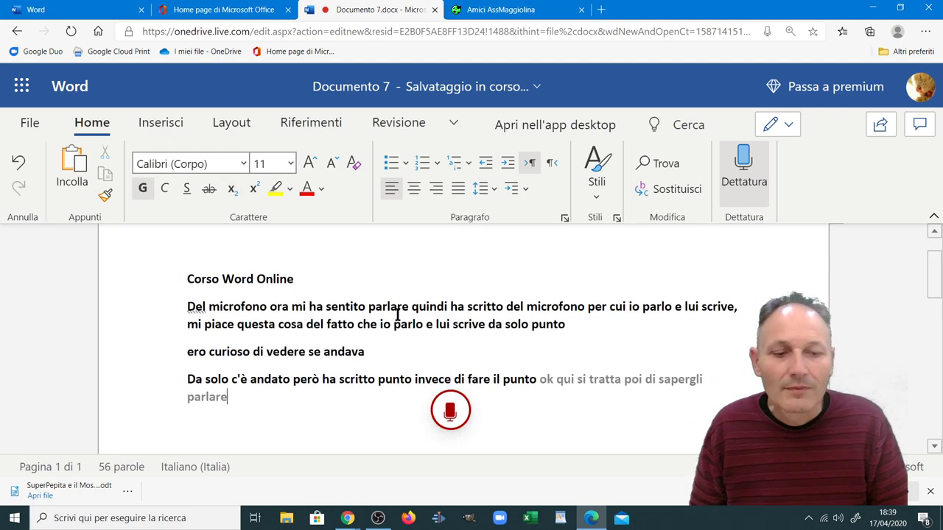
left_click(446, 413)
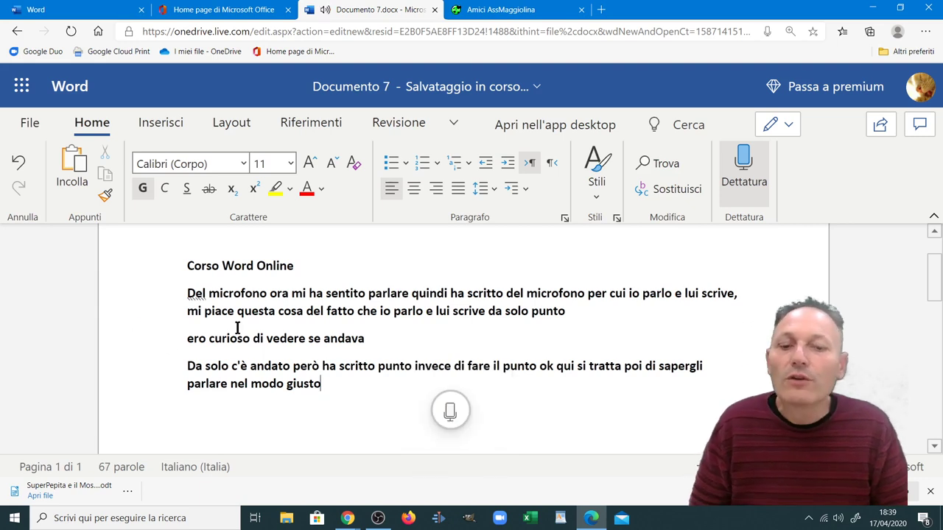
left_click(731, 183)
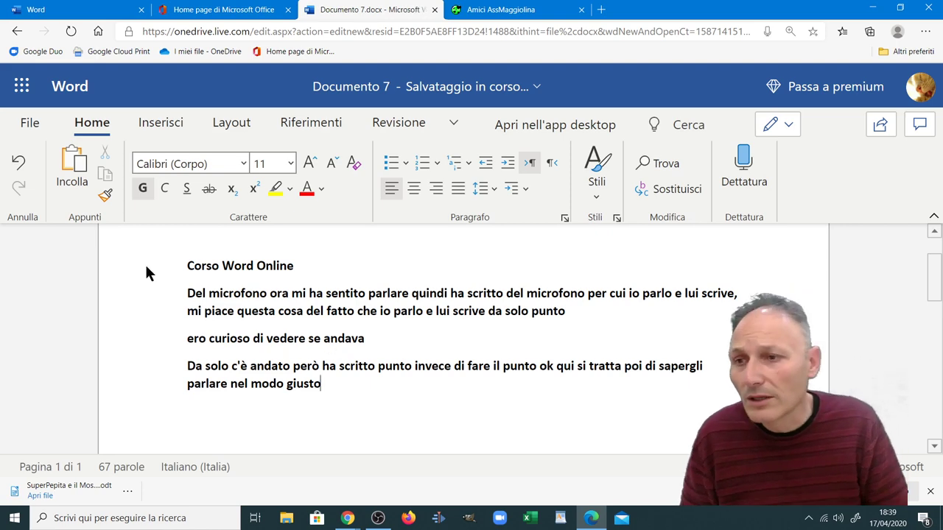
left_click(26, 122)
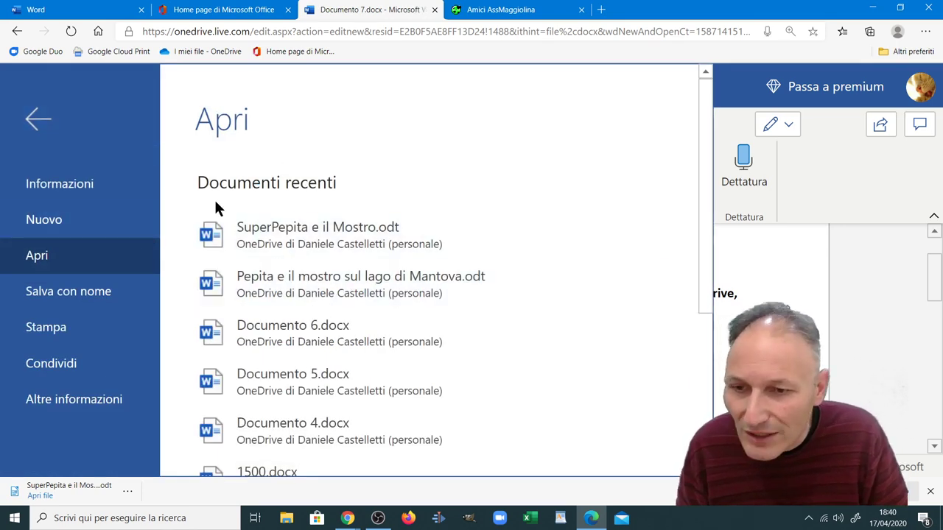
Show the Salva con nome page in the File backstage.
scroll(310, 293, "down", 3)
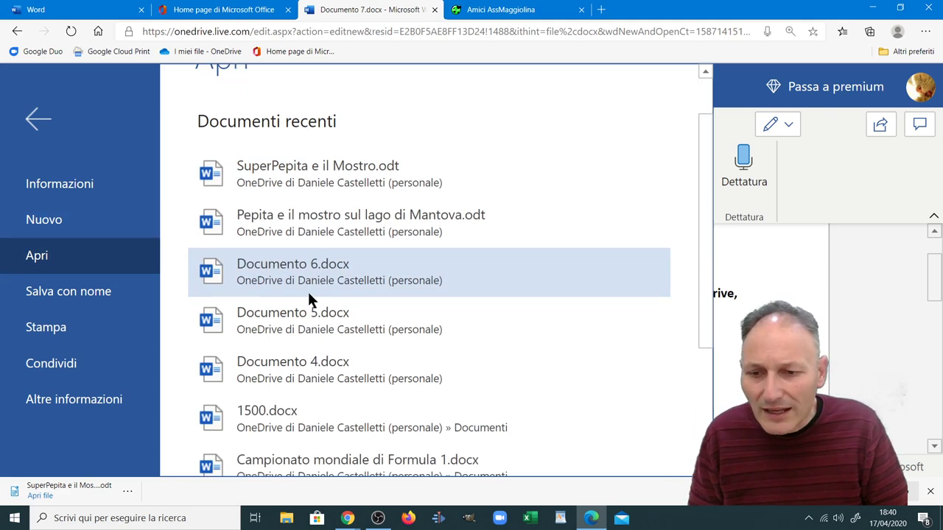
scroll(307, 290, "up", 3)
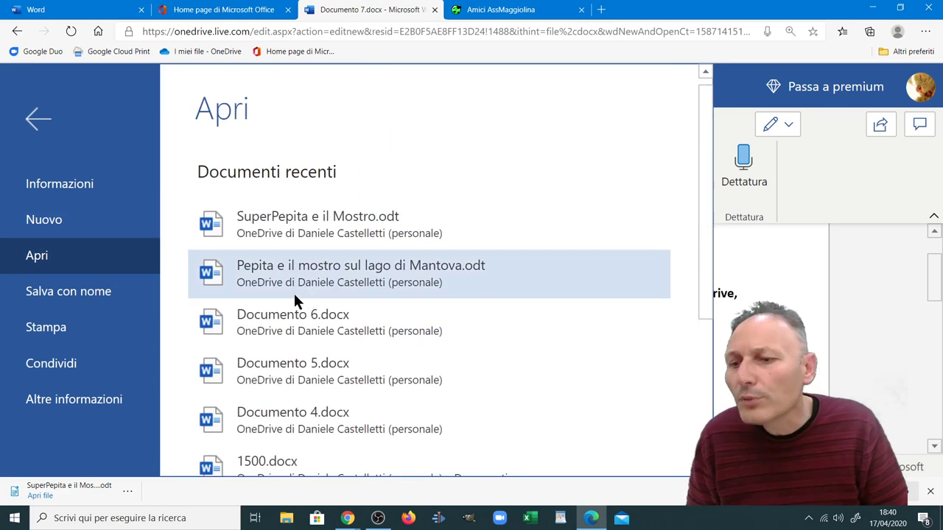
left_click(92, 297)
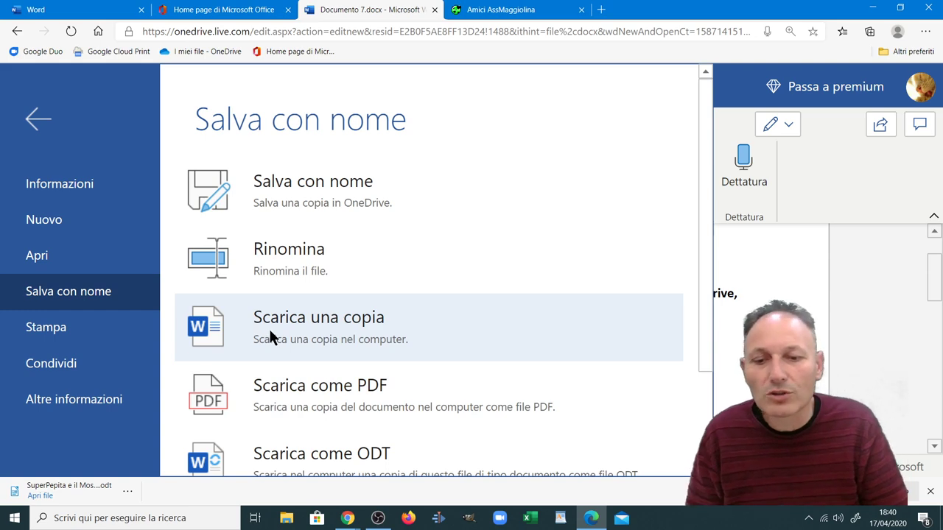
Download Documento 7.docx with Scarica una copia and minimise the browser.
left_click(268, 327)
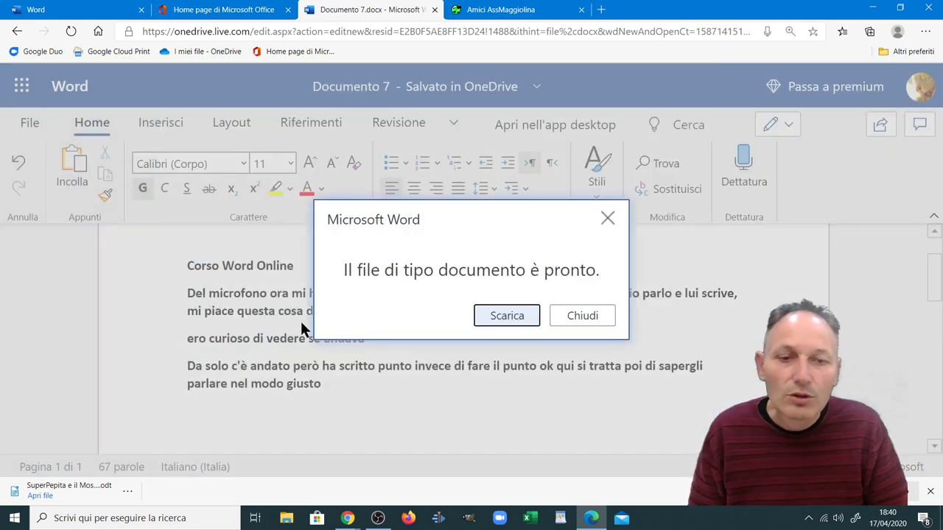
left_click(509, 314)
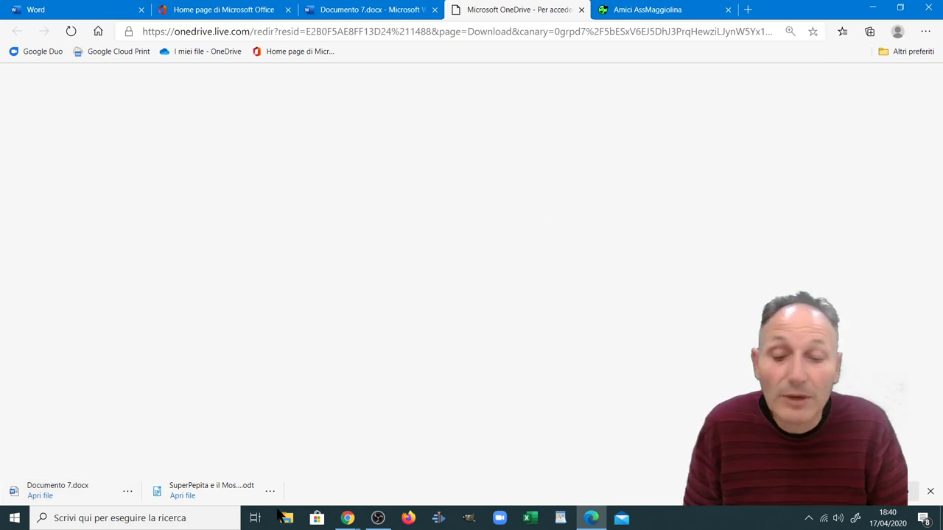
left_click(872, 10)
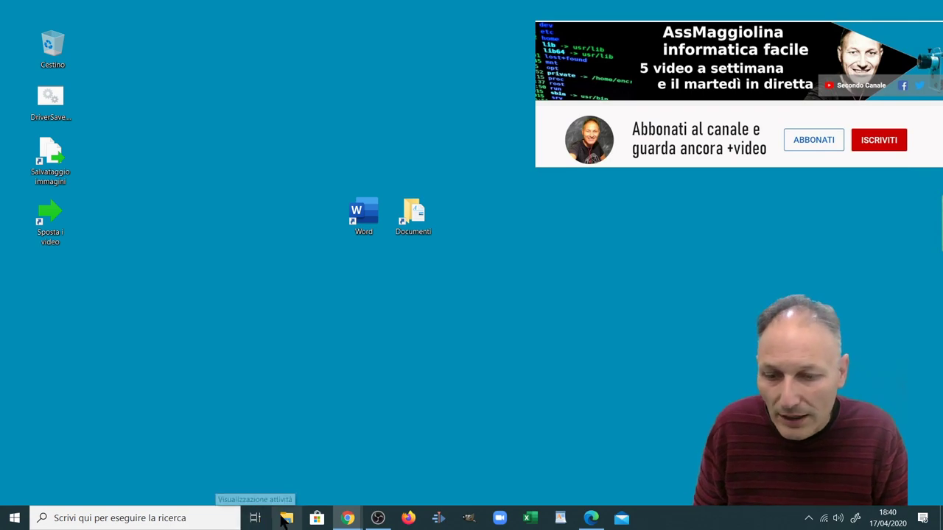
Open Documento 7.docx from the Download folder in desktop Word.
left_click(287, 518)
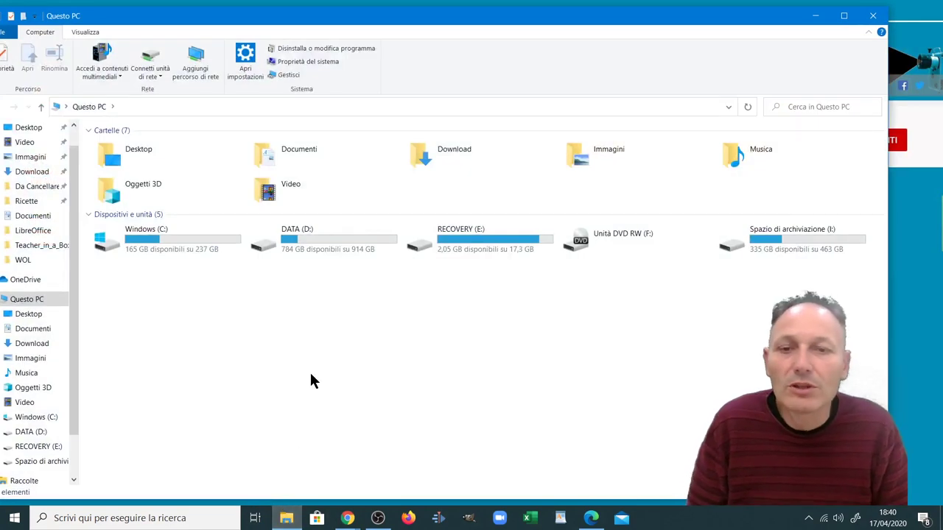
double_click(435, 153)
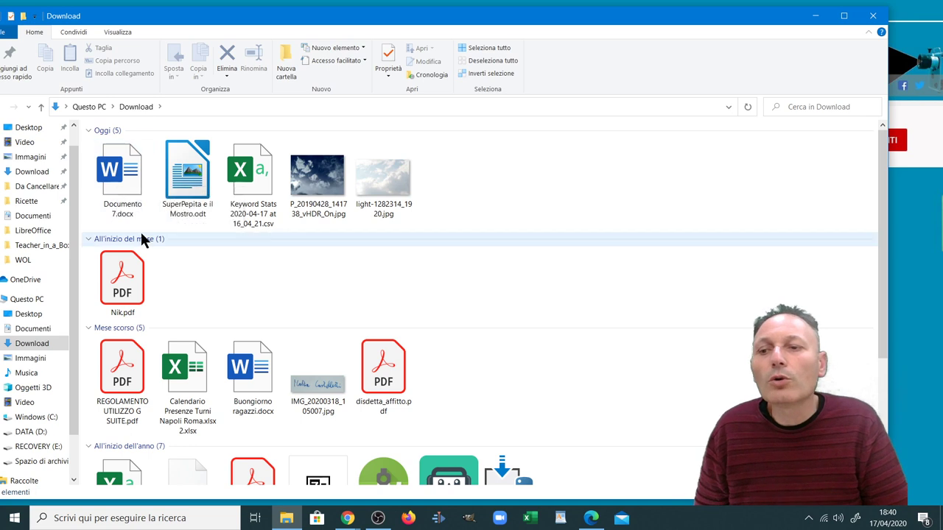
left_click(129, 184)
double_click(129, 184)
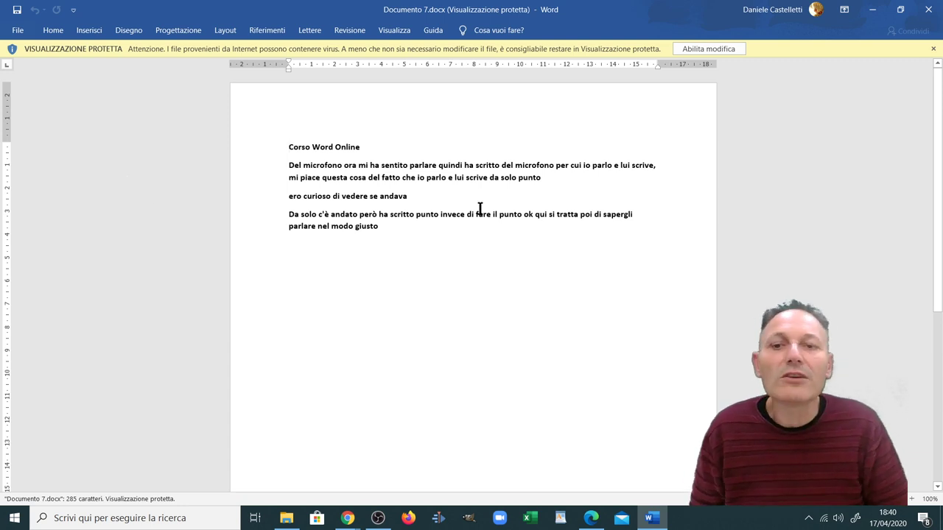
Enable editing on the protected Documento 7, then close desktop Word.
left_click(719, 47)
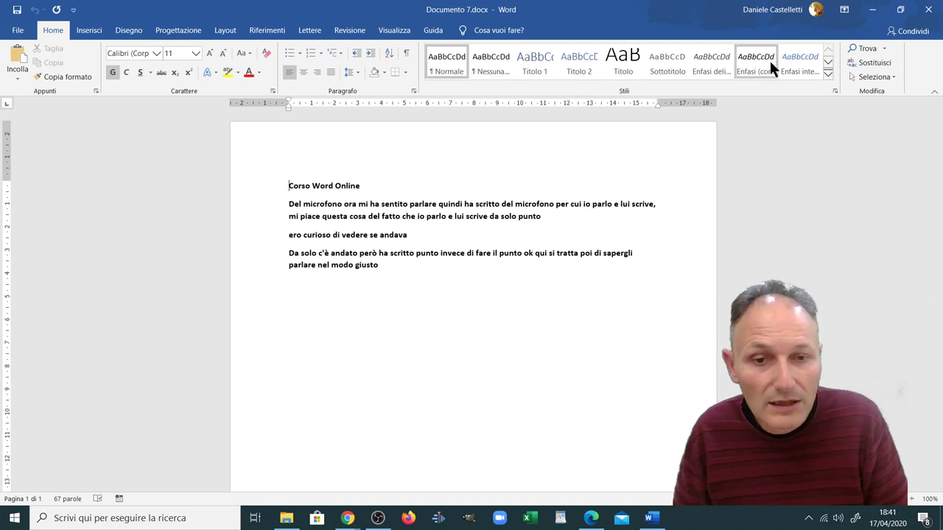
left_click(940, 10)
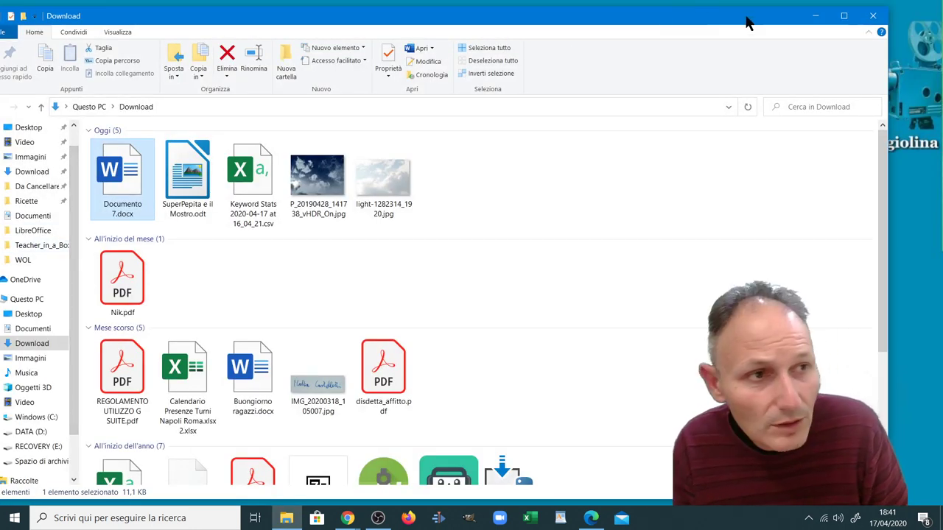
Close File Explorer, restore Edge and close the leftover download tab.
left_click(873, 15)
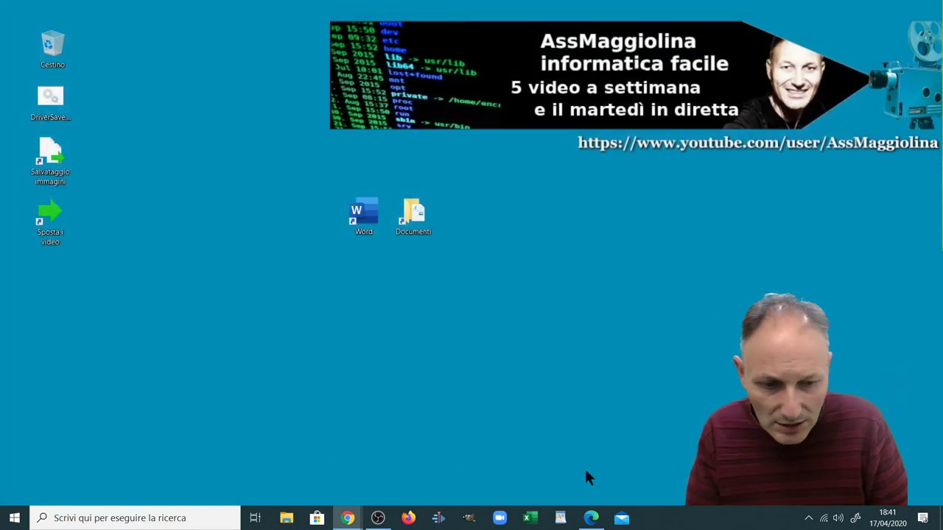
left_click(592, 518)
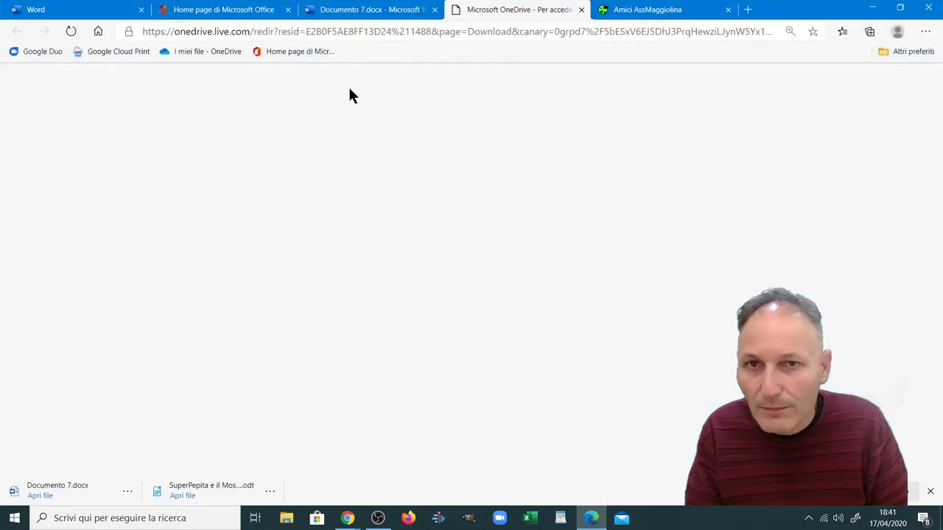
left_click(581, 10)
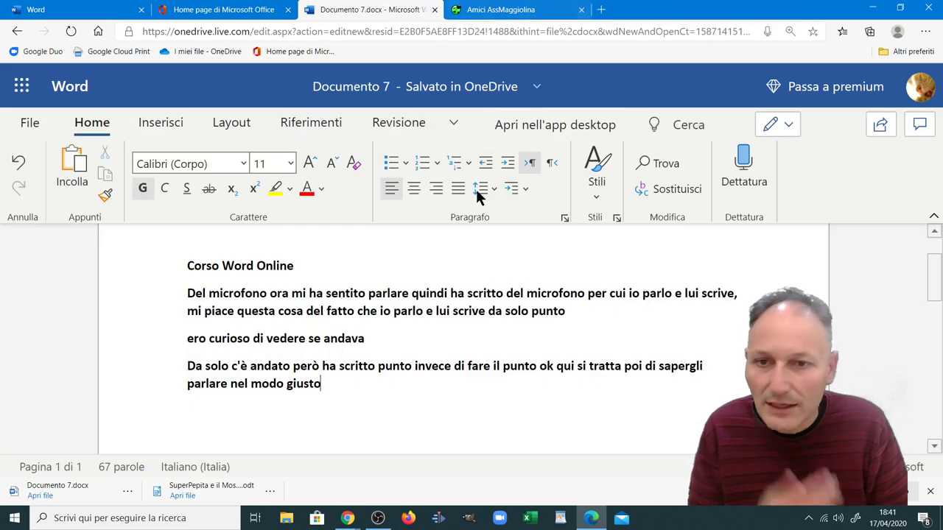
Use Salva con nome to store a OneDrive copy named 'Dettato'.
left_click(29, 124)
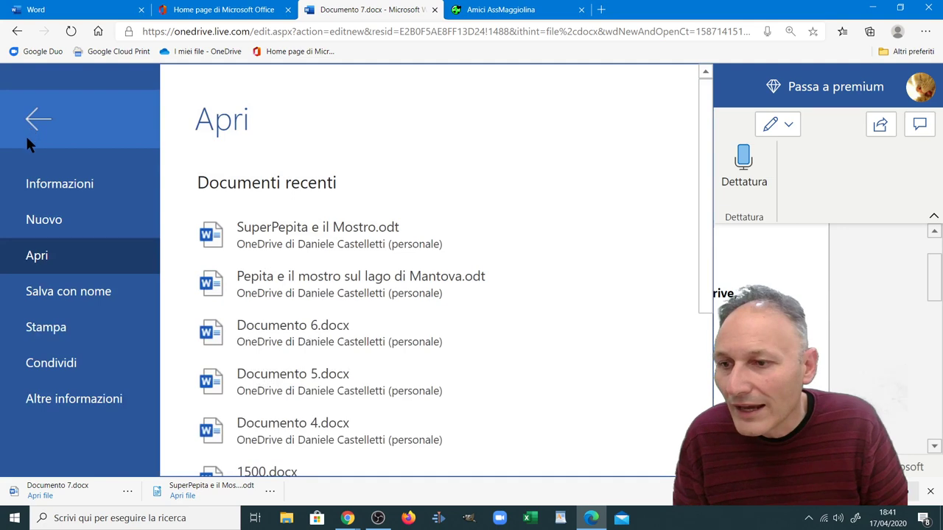
left_click(41, 293)
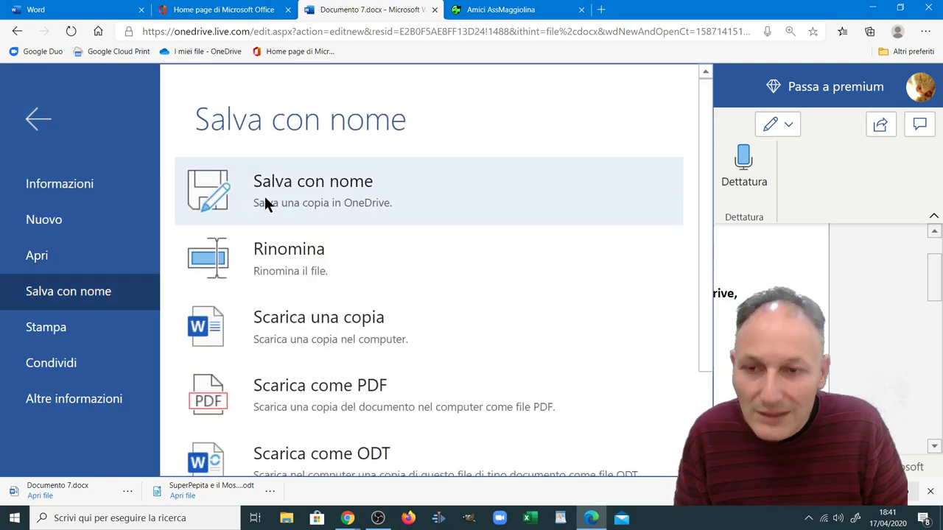
left_click(264, 196)
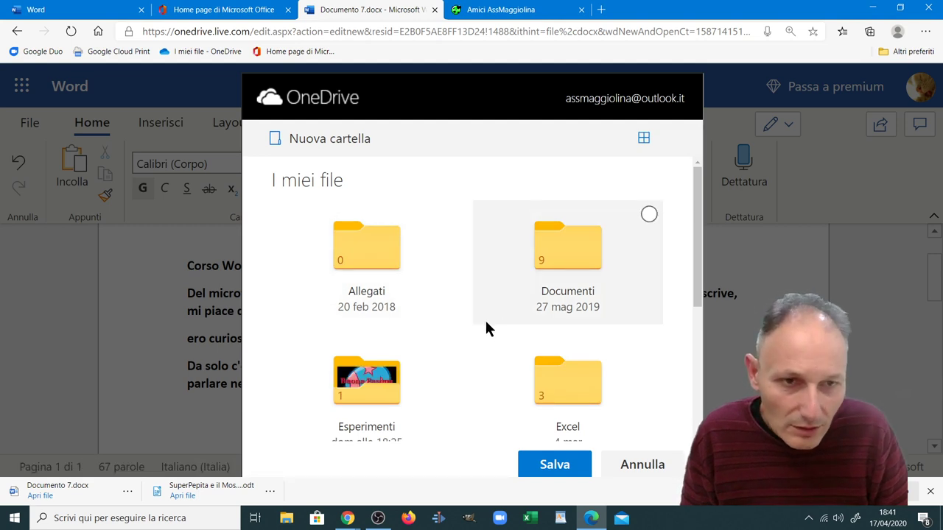
scroll(484, 321, "down", 2)
scroll(486, 327, "down", 1)
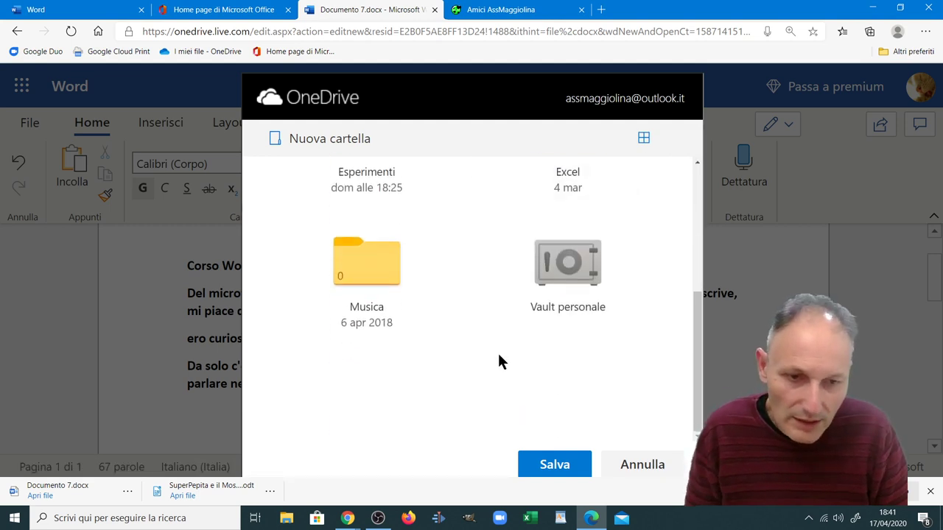
left_click(555, 472)
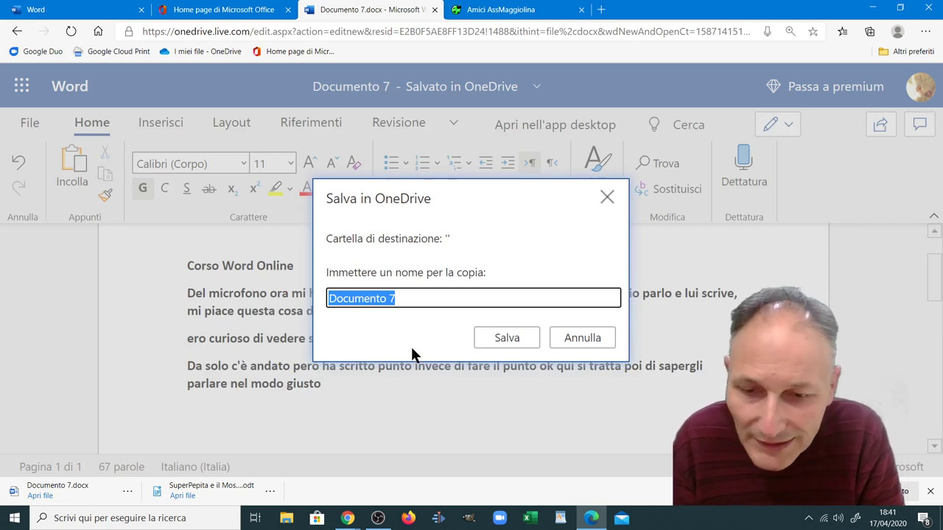
type("Dettato")
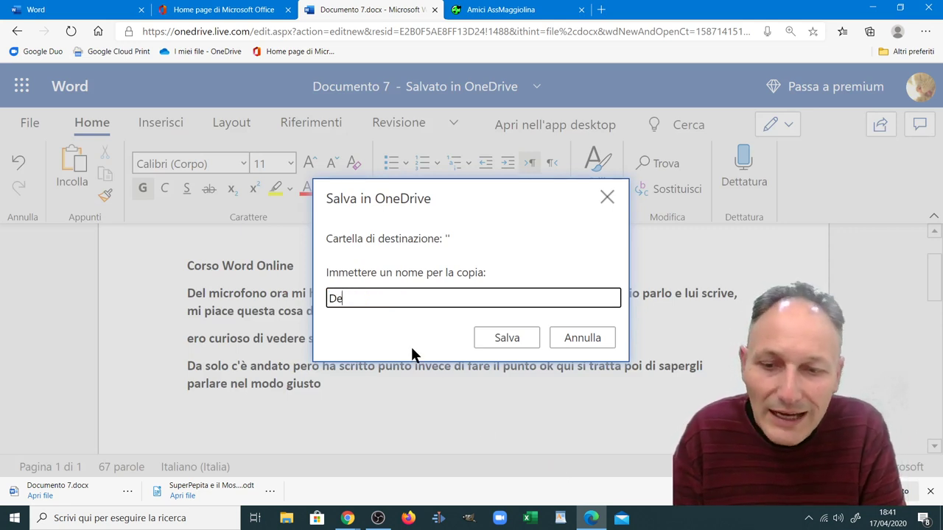
left_click(496, 337)
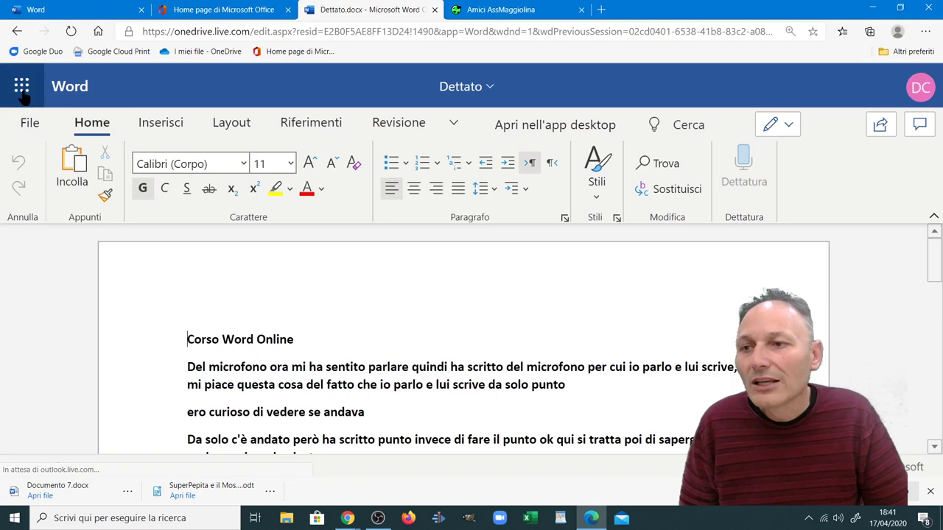
From the app launcher, open the Office home page in a new tab, with Dettato at the top of recent documents.
left_click(29, 101)
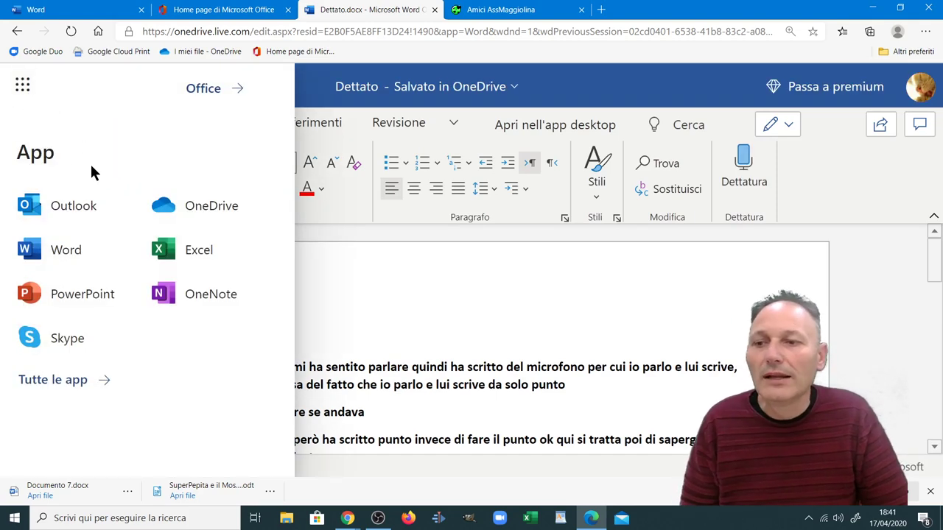
left_click(204, 89)
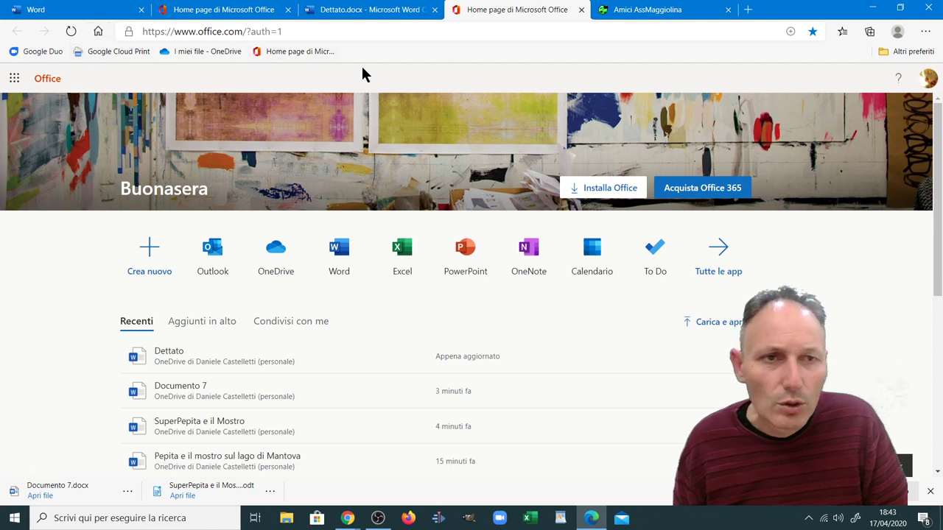
Compare the free 5 GB plan with Office 365 Personal's 1 TB storage and desktop apps.
left_click(44, 86)
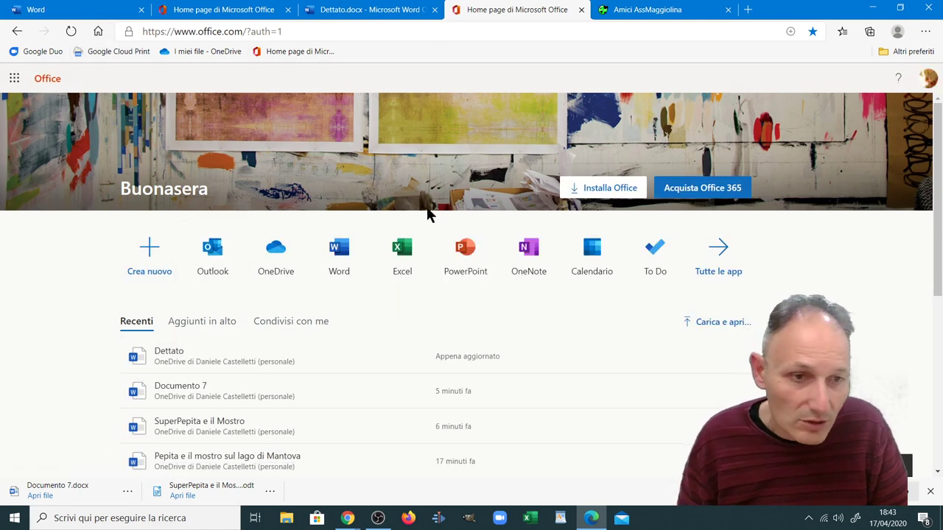
left_click(687, 193)
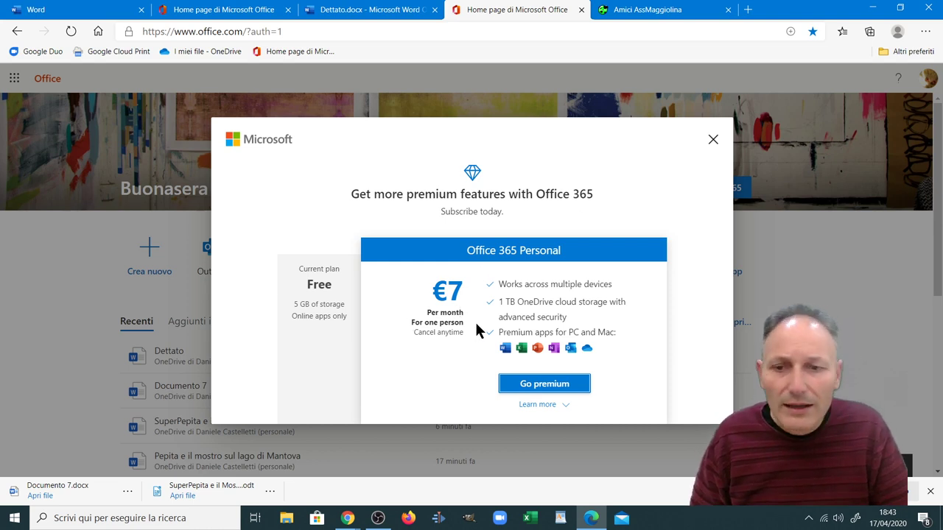
left_click(542, 407)
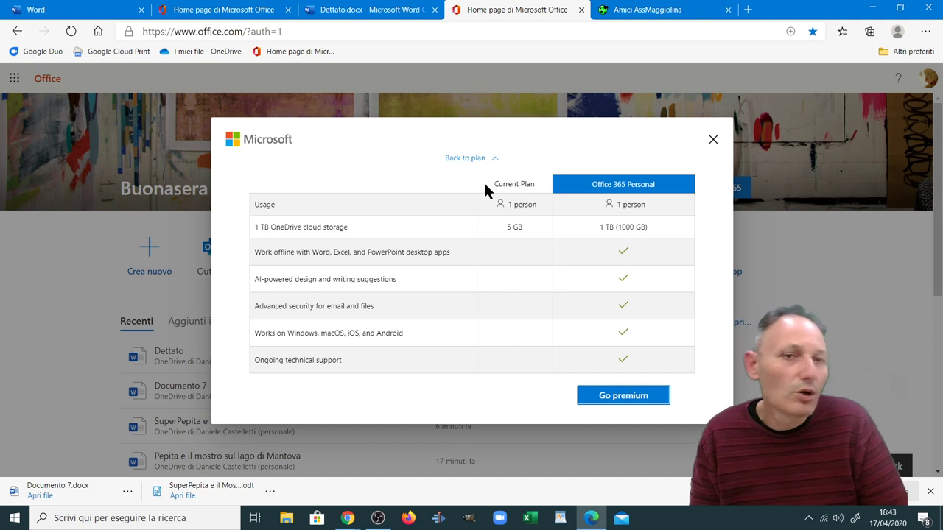
Close the plan comparison and scroll the Office home page to the recent documents.
left_click(713, 142)
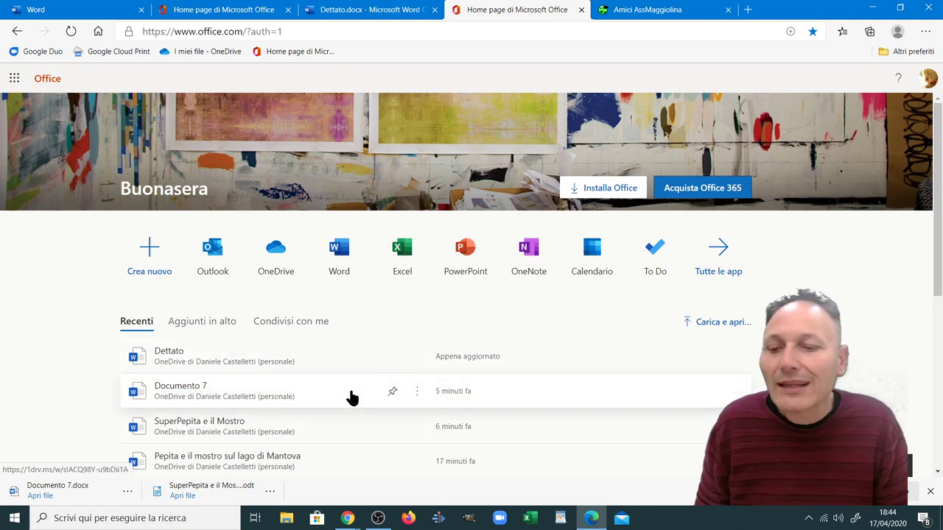
scroll(232, 407, "down", 1)
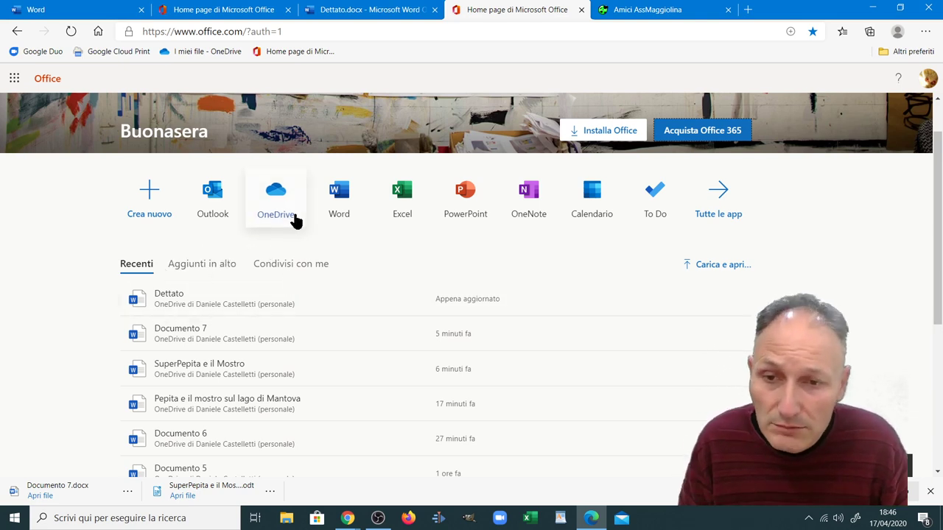
Create the blank Word document Documento 8 in OneDrive and browse the font list.
left_click(338, 205)
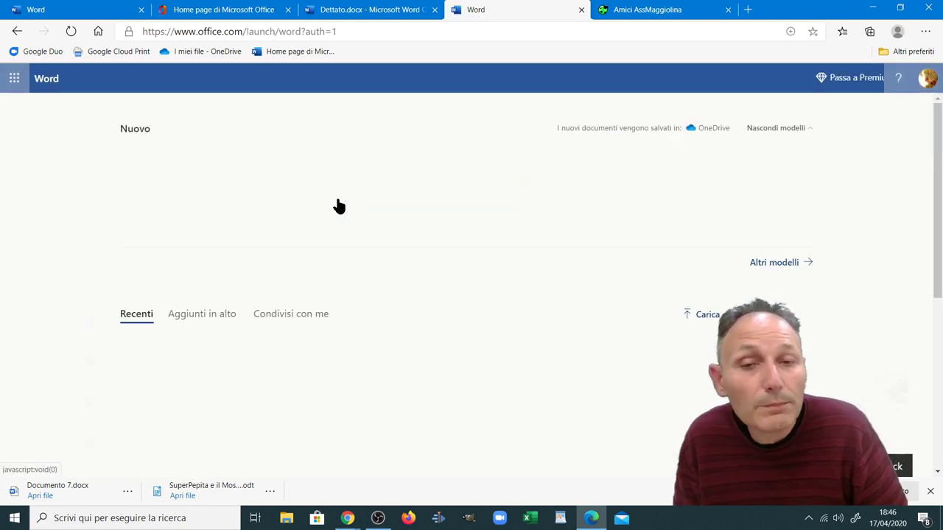
left_click(186, 208)
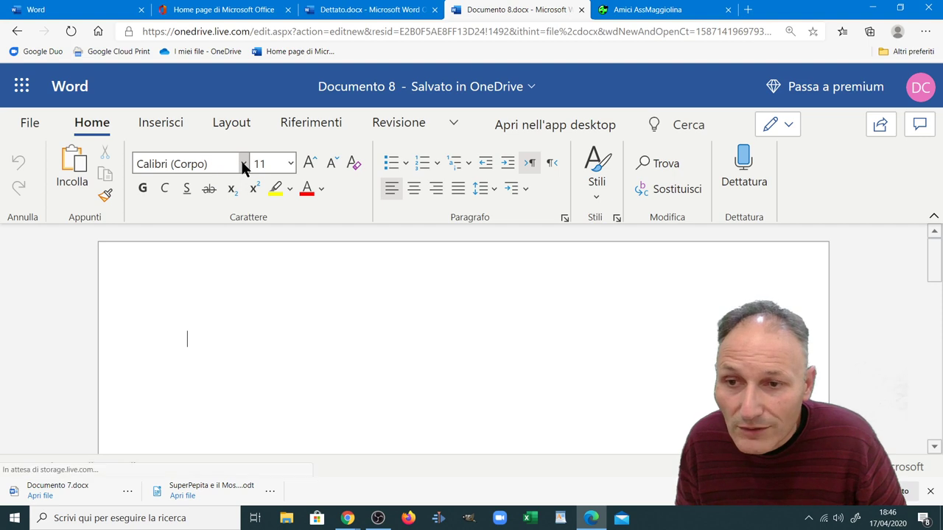
left_click(243, 164)
scroll(231, 295, "down", 3)
scroll(231, 295, "down", 3)
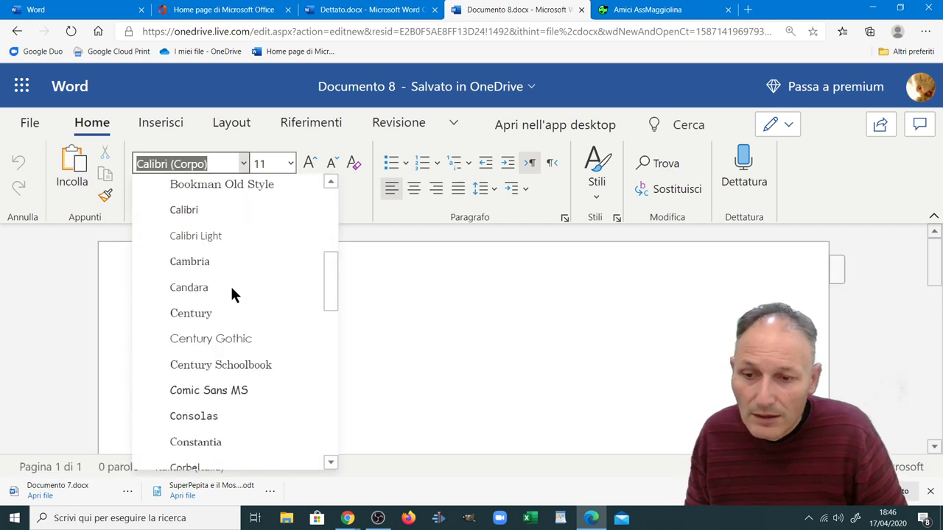
scroll(231, 295, "down", 3)
scroll(231, 295, "down", 3)
scroll(231, 295, "down", 2)
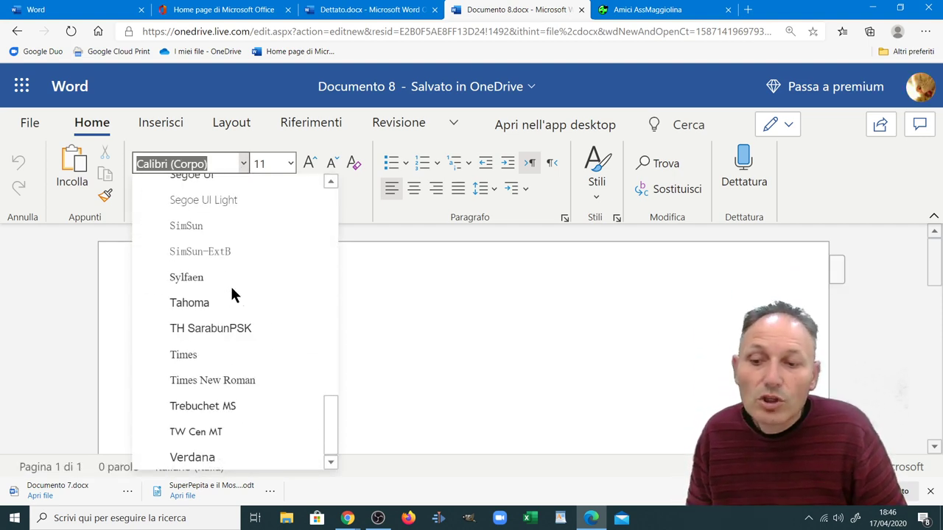
scroll(215, 414, "up", 3)
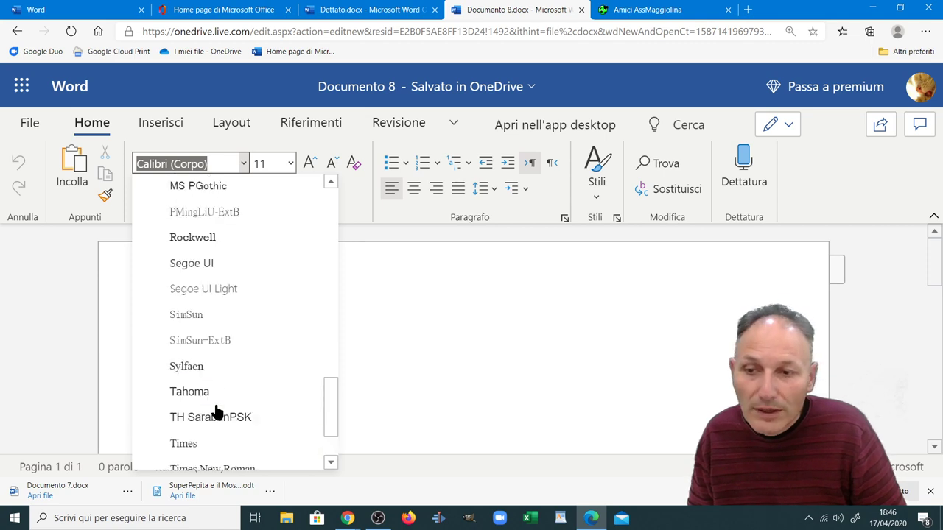
scroll(215, 414, "up", 3)
scroll(214, 414, "up", 4)
scroll(214, 414, "up", 6)
scroll(214, 412, "up", 3)
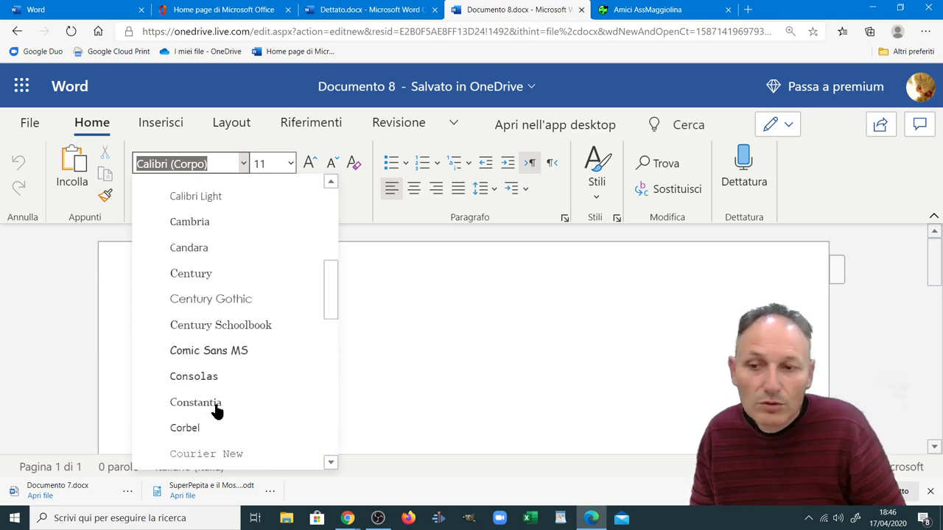
scroll(214, 411, "up", 4)
scroll(214, 409, "up", 2)
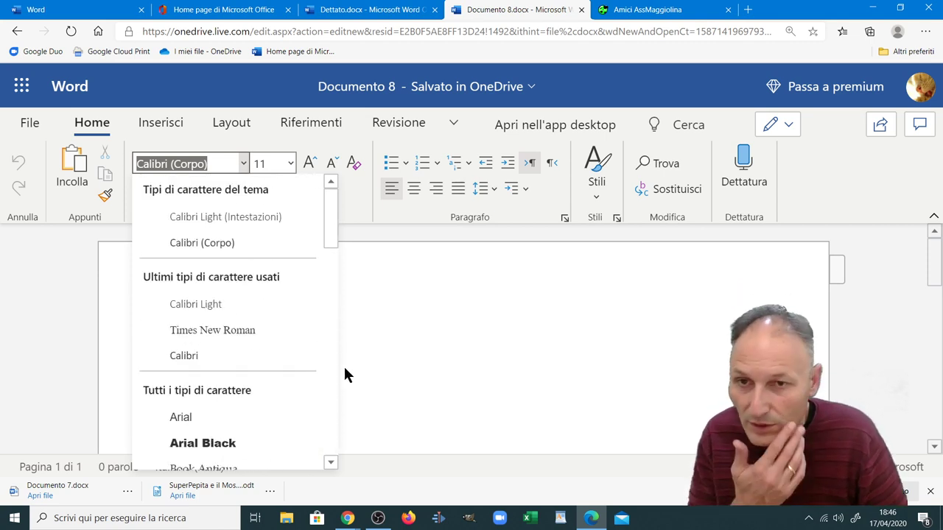
Close the font list, leaving the blank Documento 8 at 0 words.
left_click(429, 316)
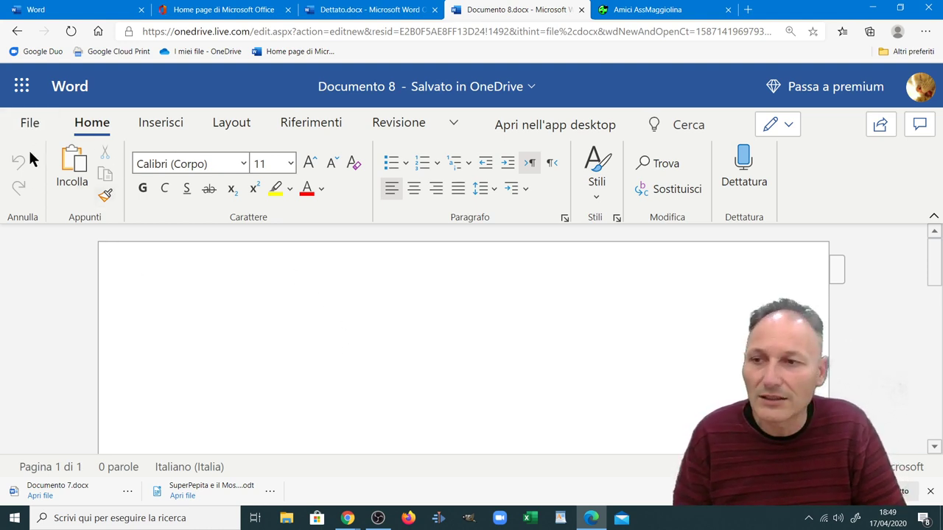
left_click(28, 123)
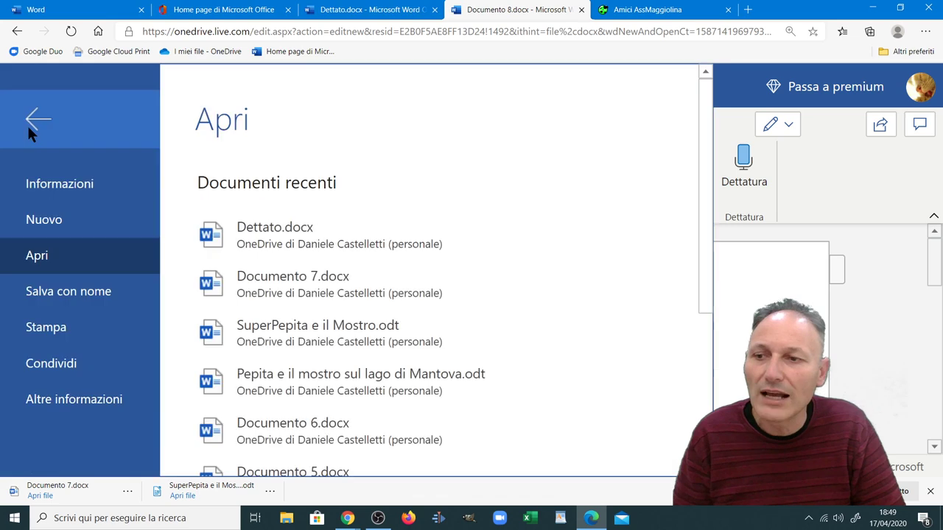
left_click(84, 292)
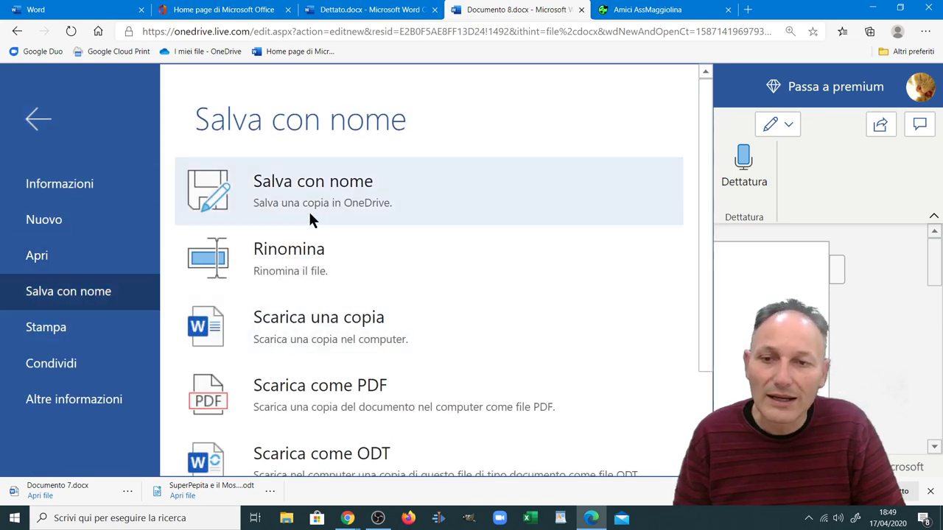
scroll(313, 269, "down", 1)
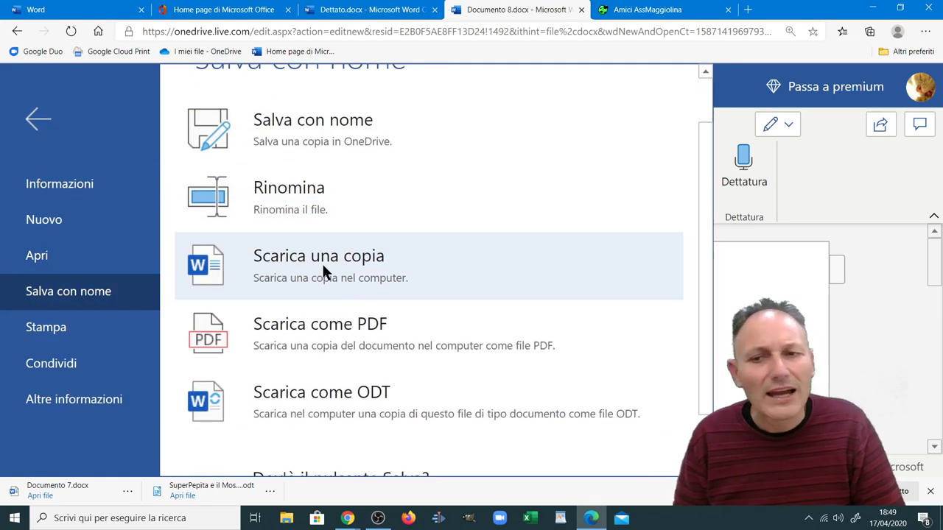
scroll(328, 269, "down", 1)
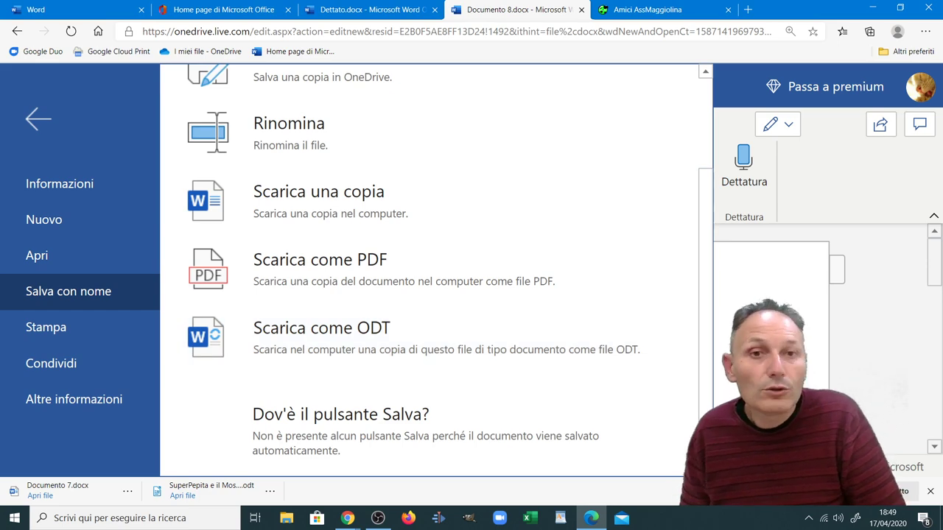
key("Escape")
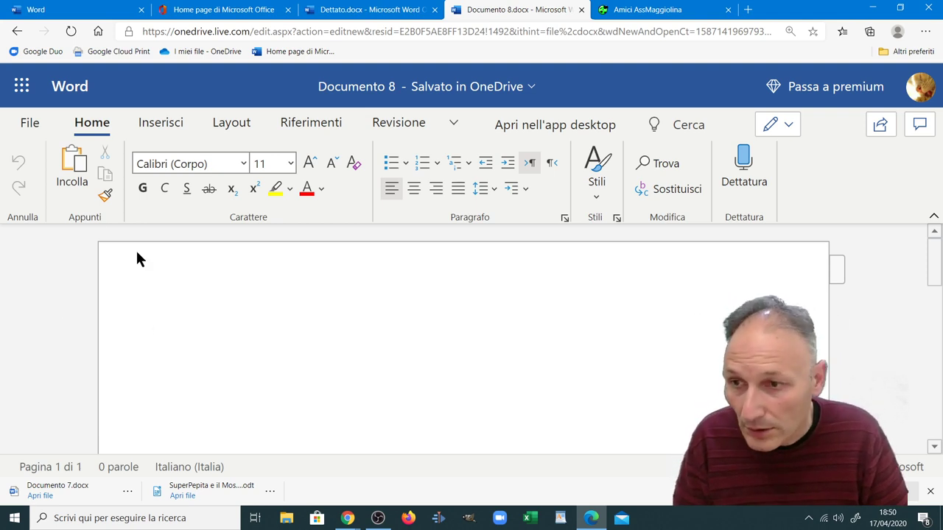
Close the blank Documento 8 and return to the Dettato document.
left_click(22, 86)
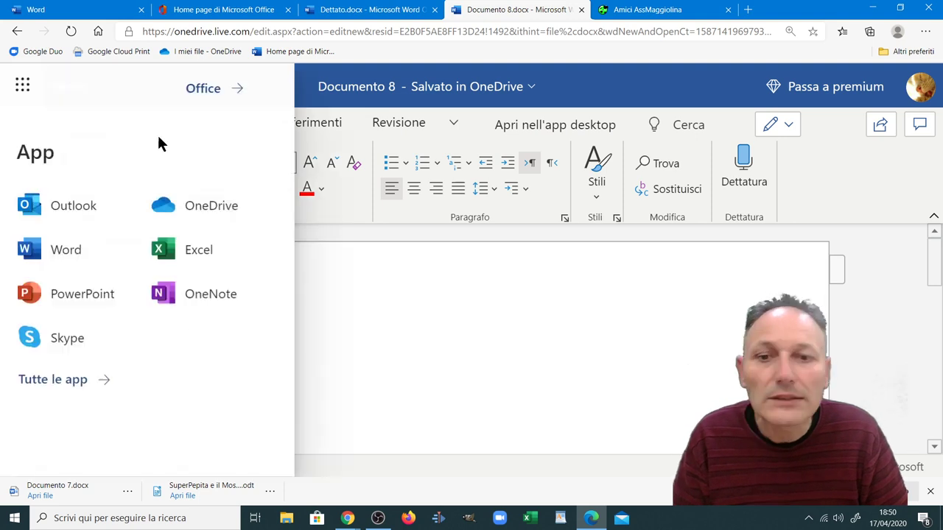
left_click(405, 284)
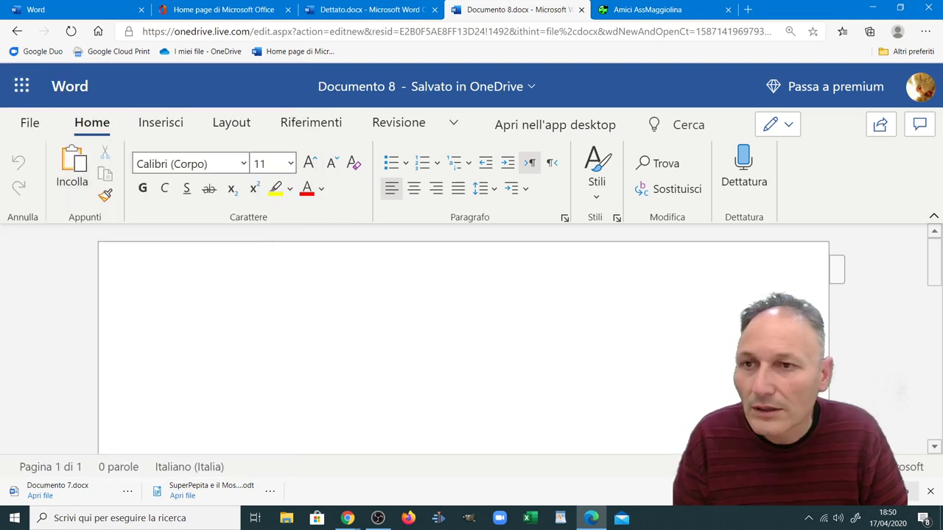
left_click(582, 13)
left_click(388, 262)
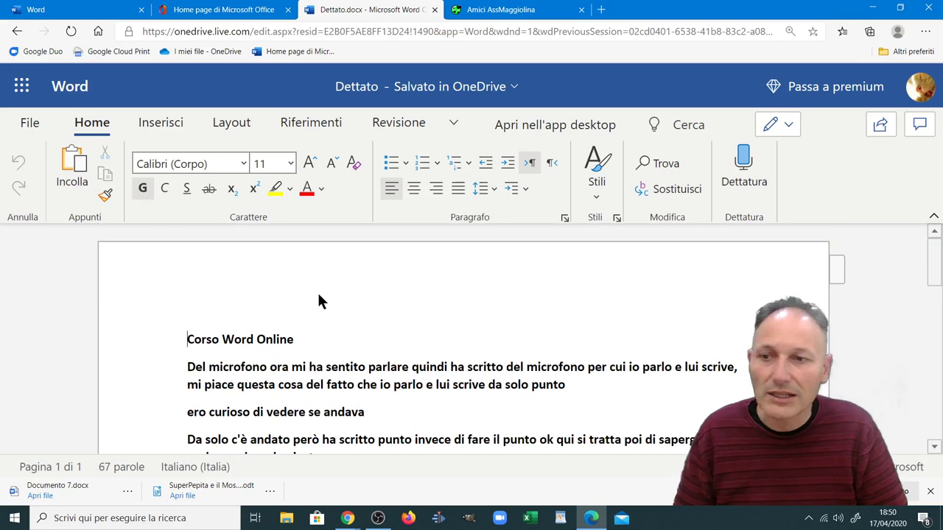
Print one A4 copy of Dettato on the HP LaserJet 1200.
left_click(23, 126)
left_click(72, 320)
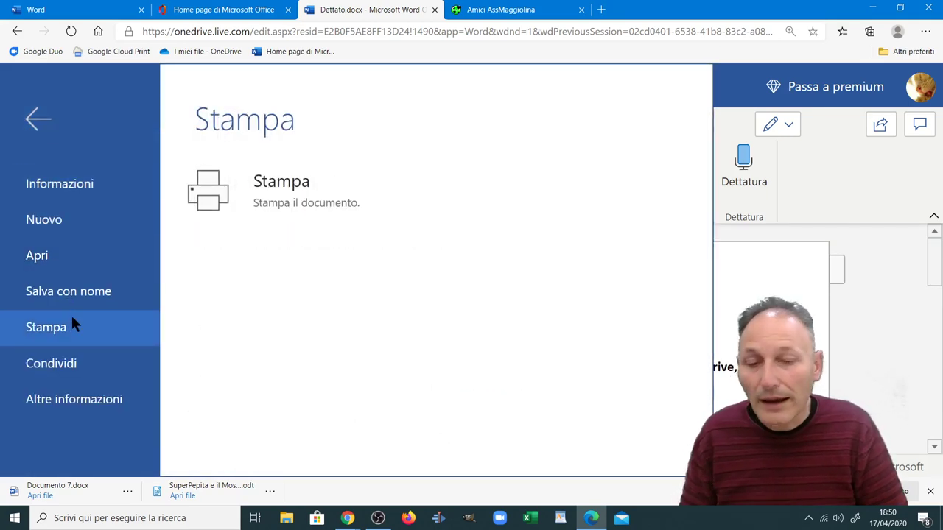
left_click(234, 194)
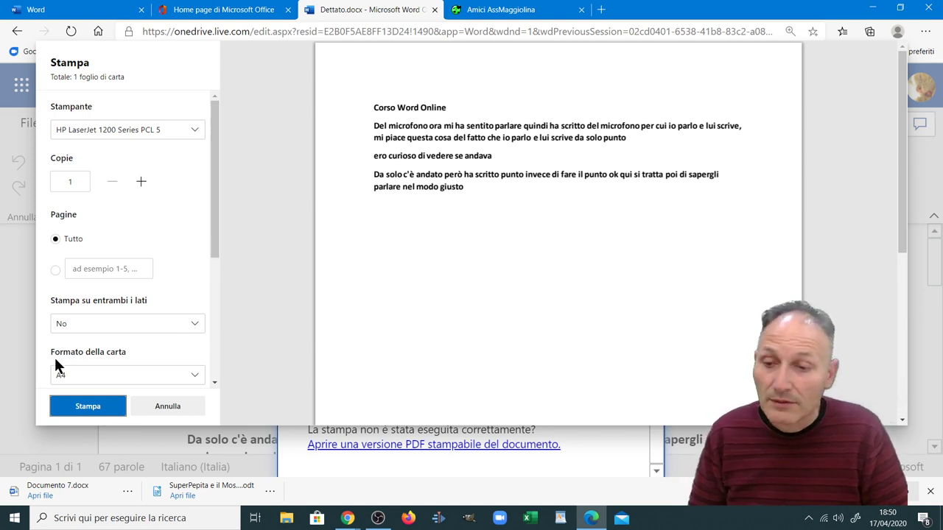
left_click(98, 414)
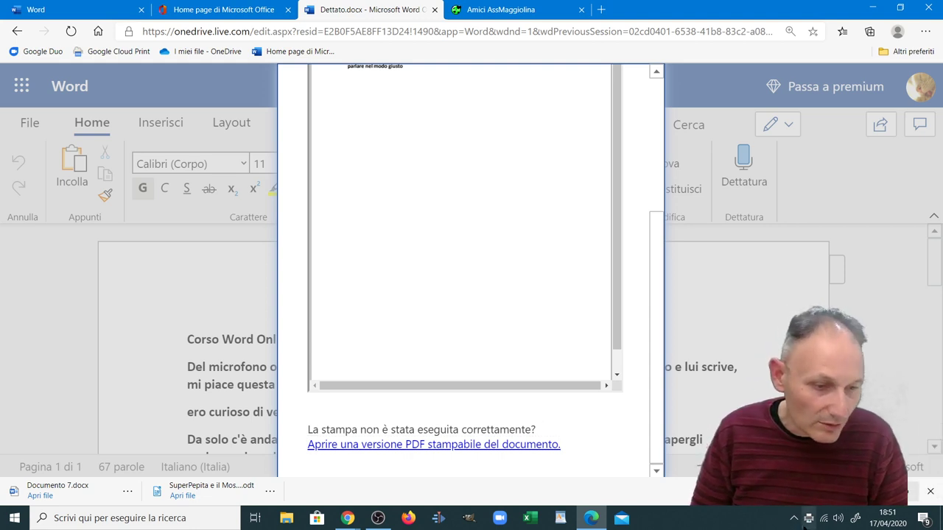
left_click(808, 518)
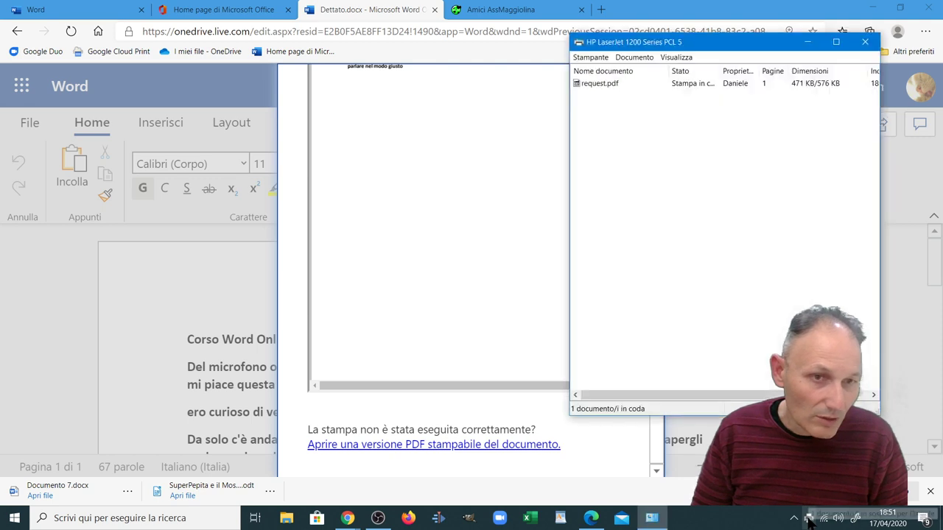
left_click(591, 85)
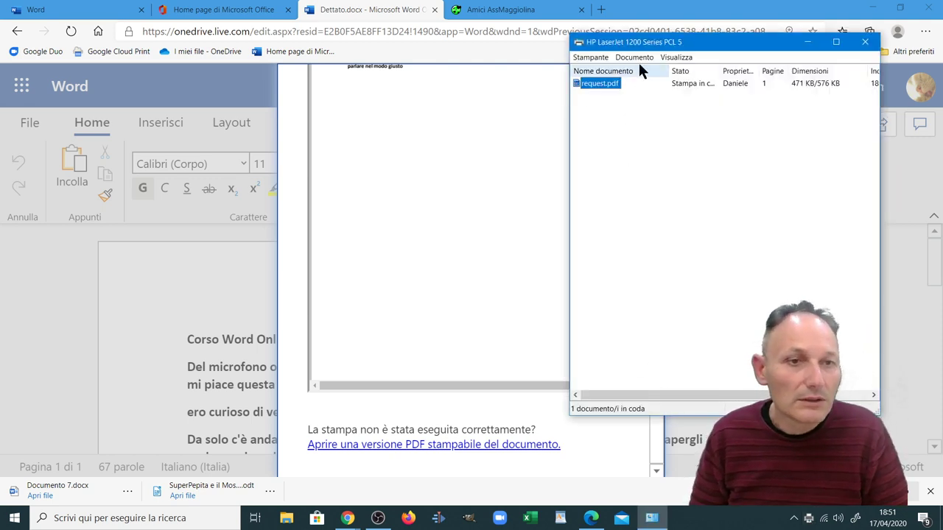
left_click(589, 59)
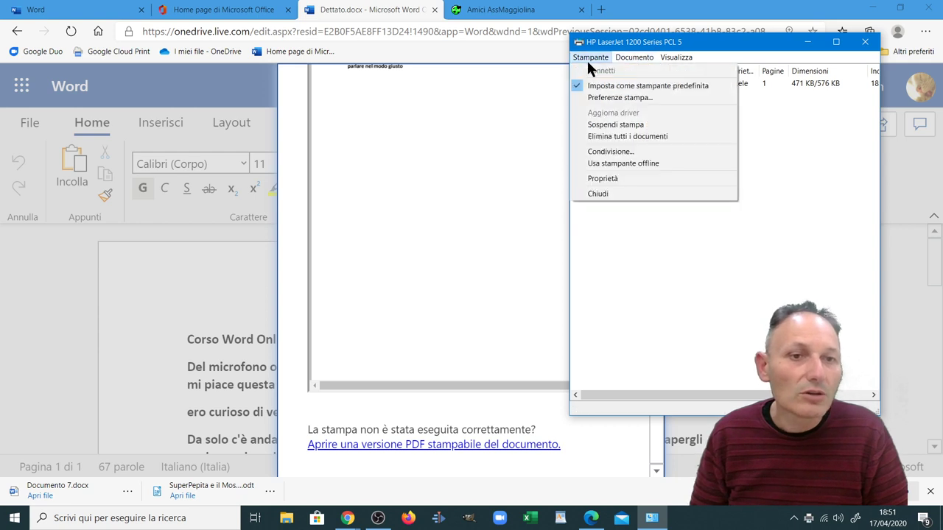
mouse_move(622, 60)
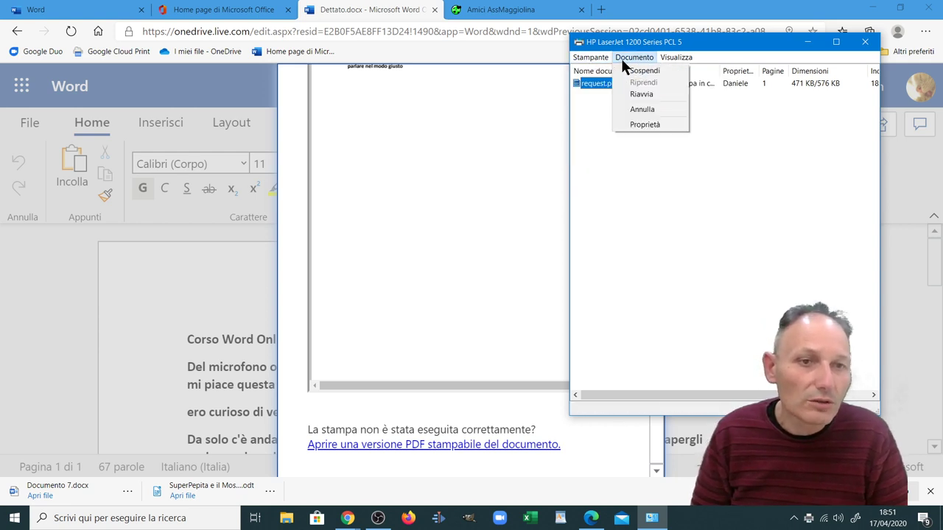
left_click(626, 91)
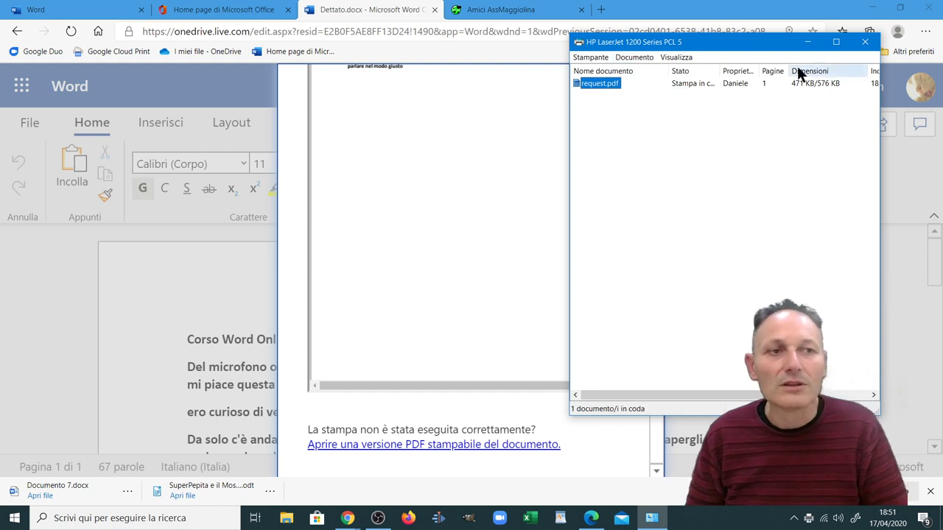
left_click(807, 42)
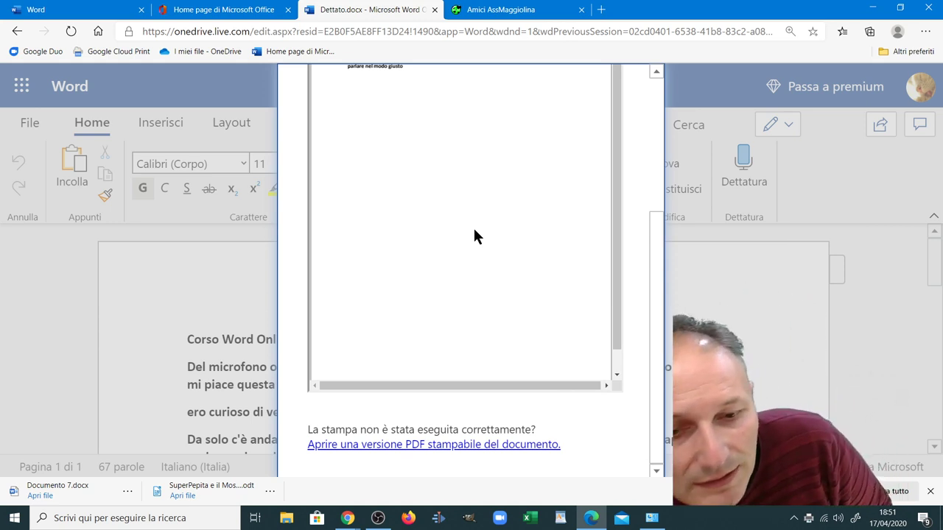
Zoom the browser out with Ctrl+minus so the whole Dettato print preview fits.
scroll(498, 339, "down", 2)
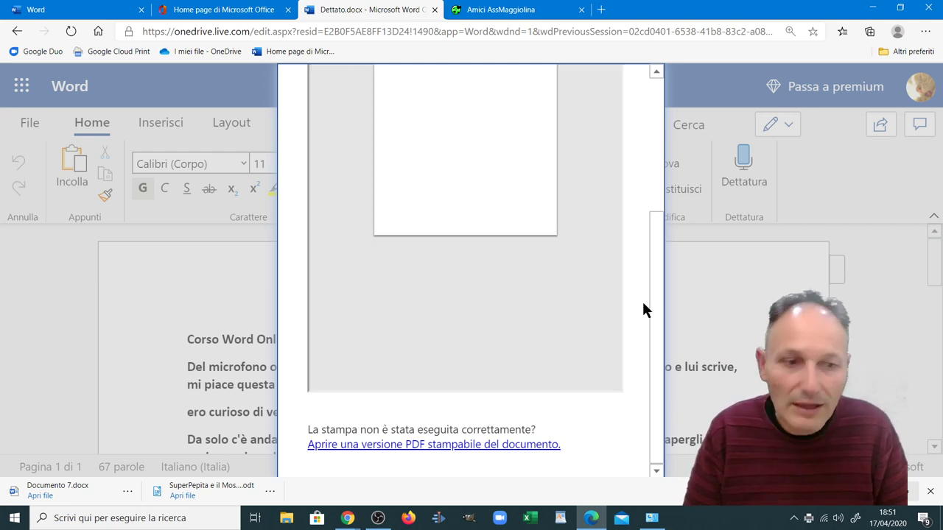
key("ctrl+minus")
key("ctrl+minus")
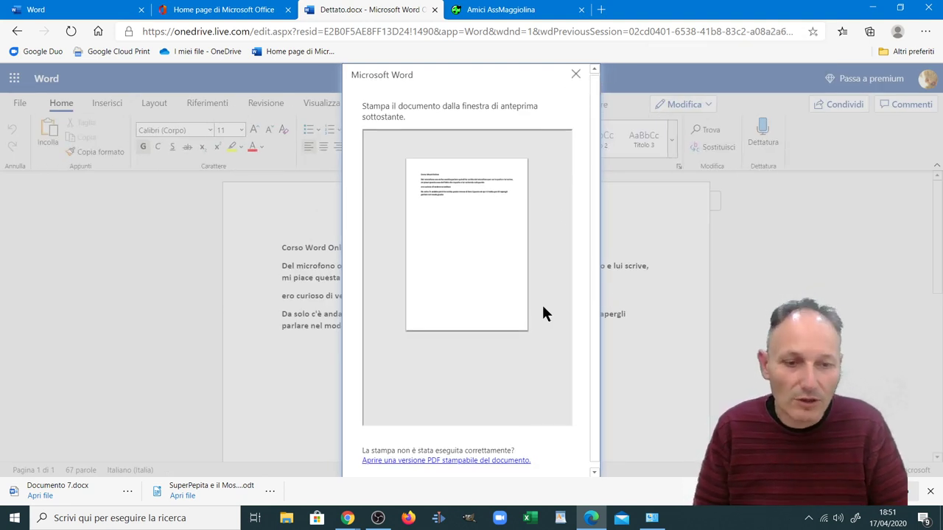
scroll(543, 295, "down", 1)
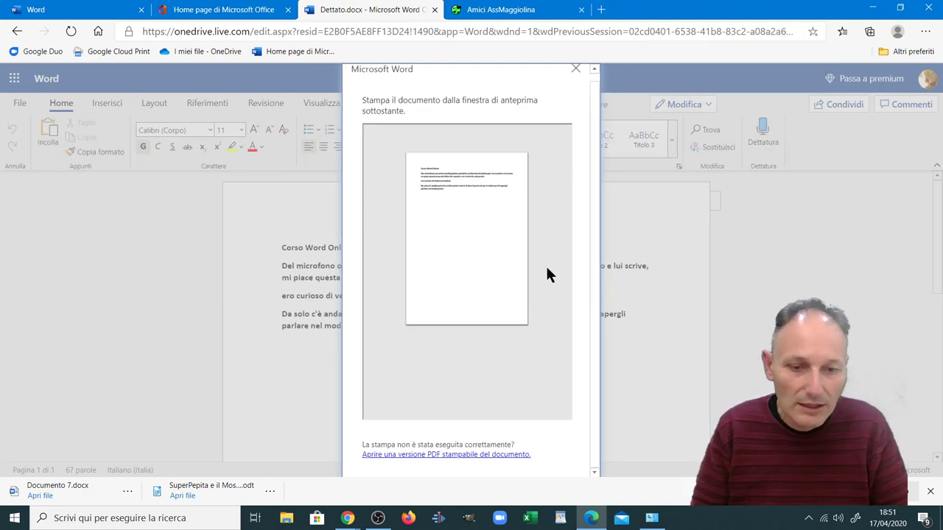
Close the print preview to return to the 67-word Dettato document.
left_click(575, 68)
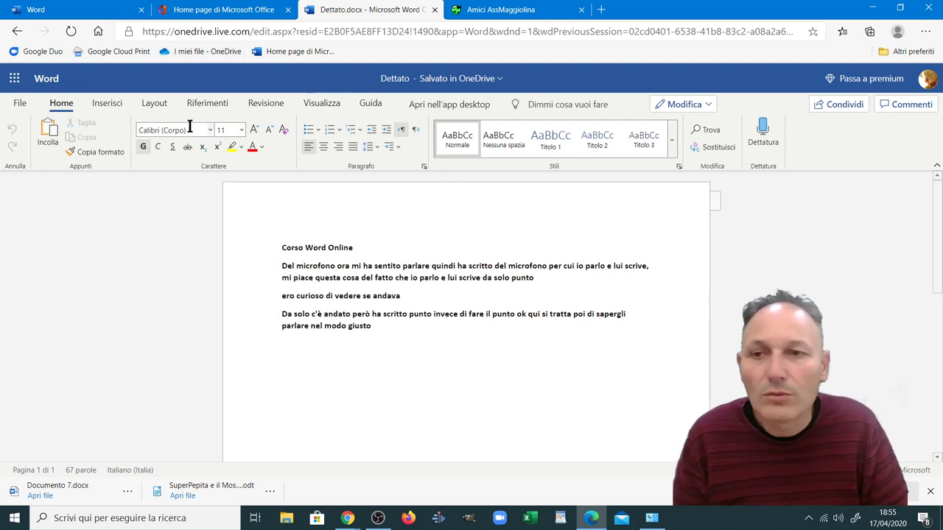
On the I miei file page, upload the single file IMG_0116.JPG from the Giardino pictures folder.
left_click(216, 58)
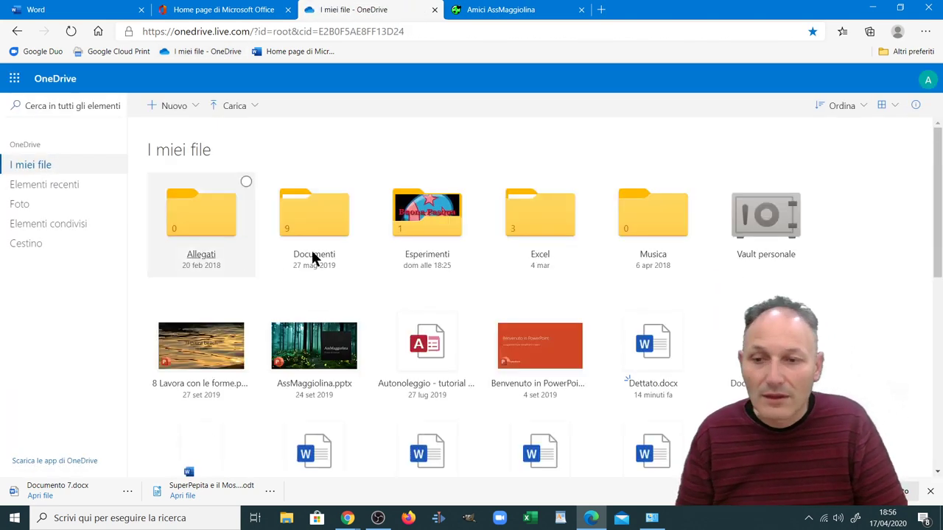
left_click(169, 108)
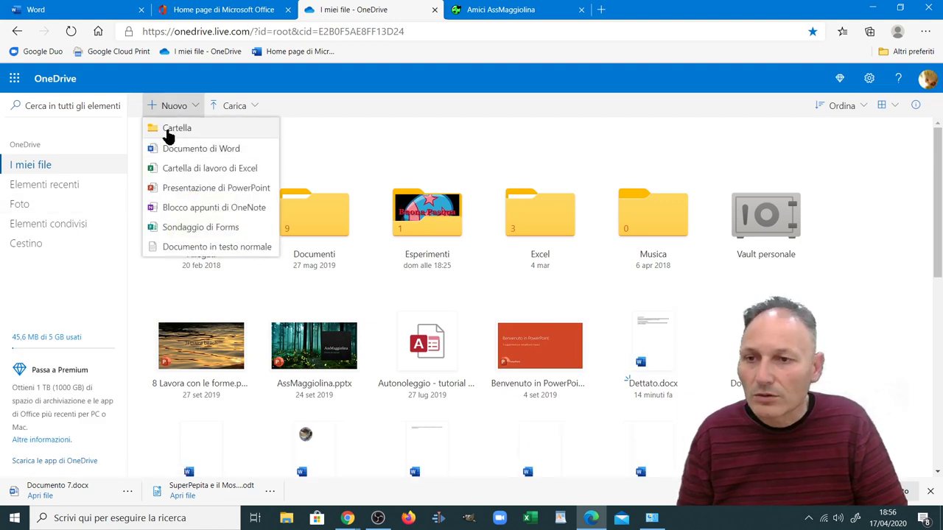
left_click(231, 109)
left_click(220, 129)
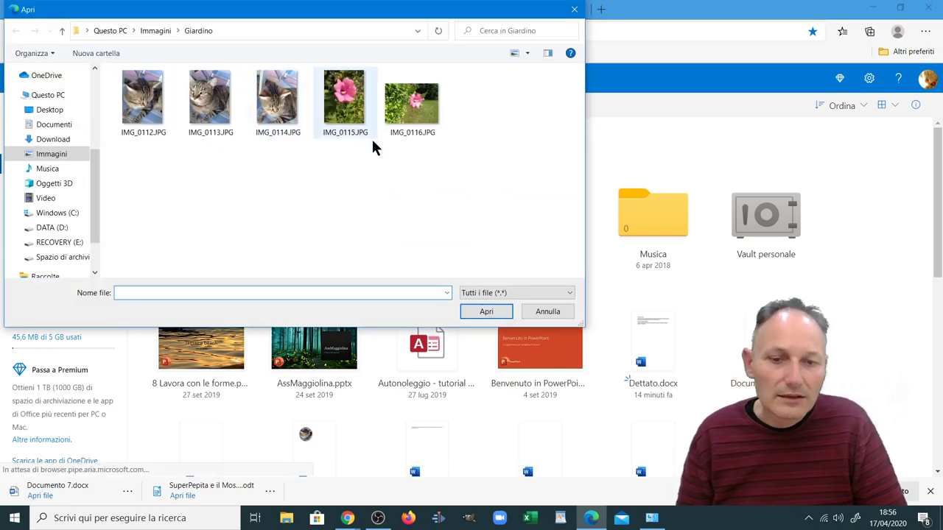
left_click(400, 100)
double_click(400, 100)
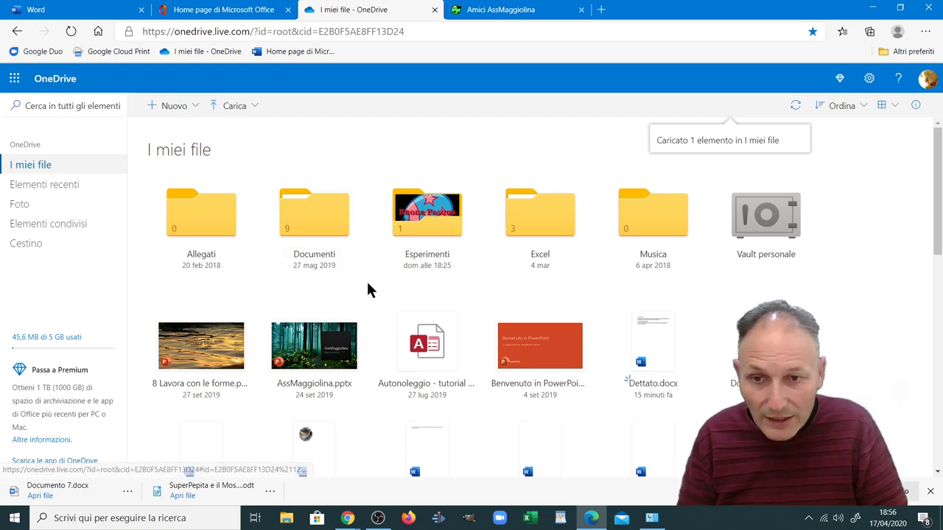
scroll(369, 290, "down", 2)
scroll(368, 290, "down", 3)
scroll(369, 290, "down", 3)
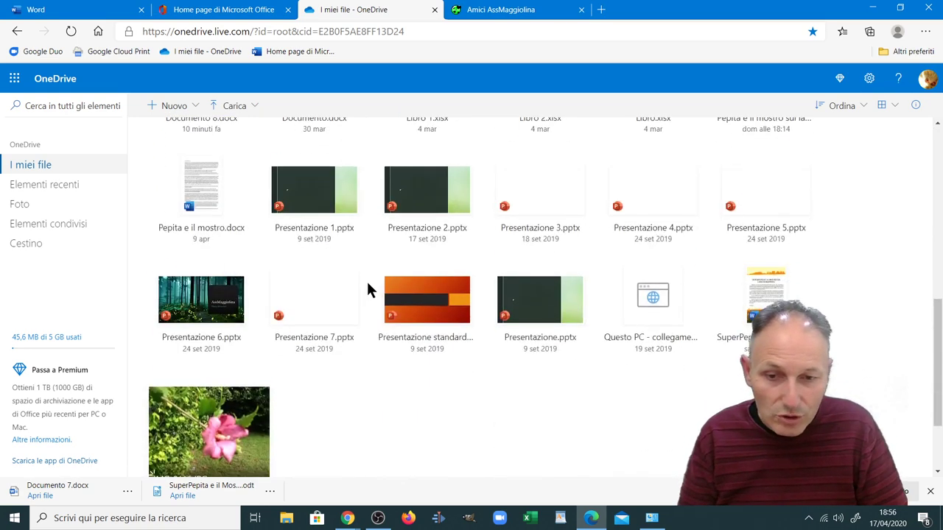
scroll(368, 284, "down", 2)
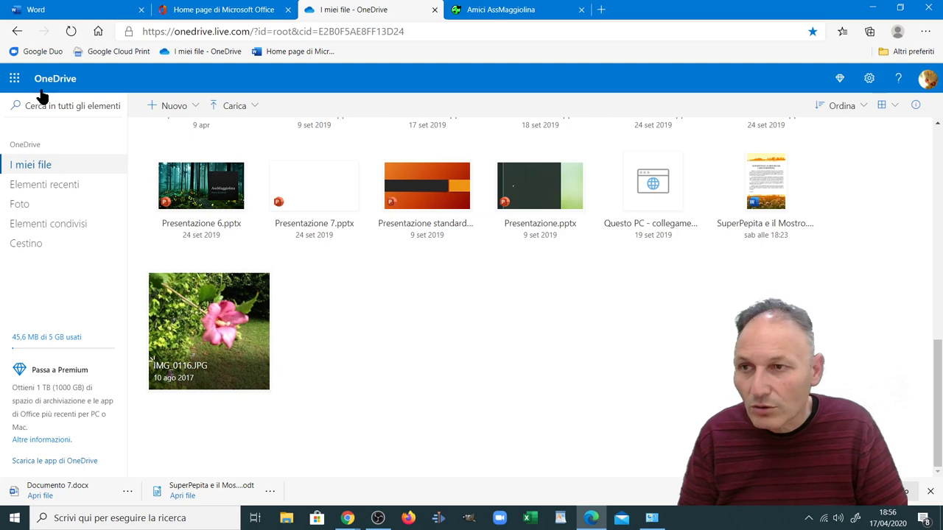
scroll(284, 322, "up", 7)
scroll(292, 320, "up", 3)
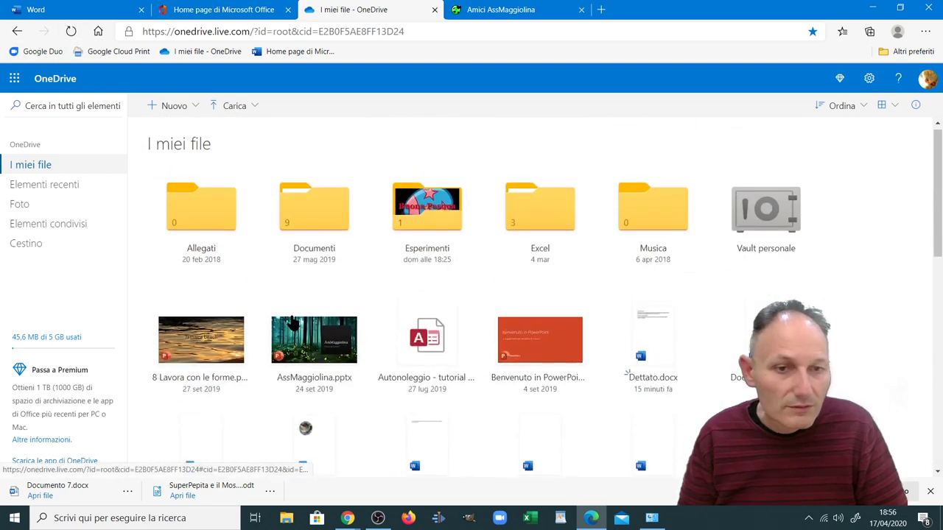
left_click(70, 32)
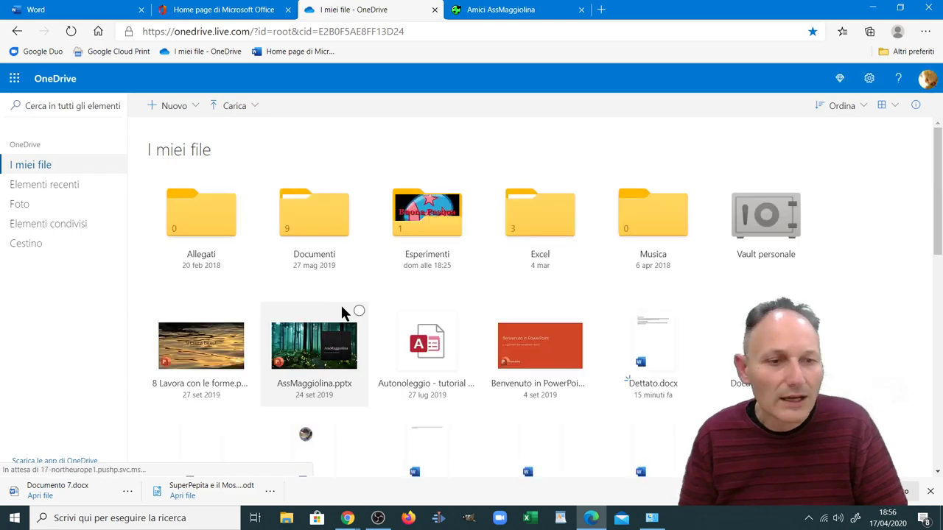
scroll(340, 313, "down", 4)
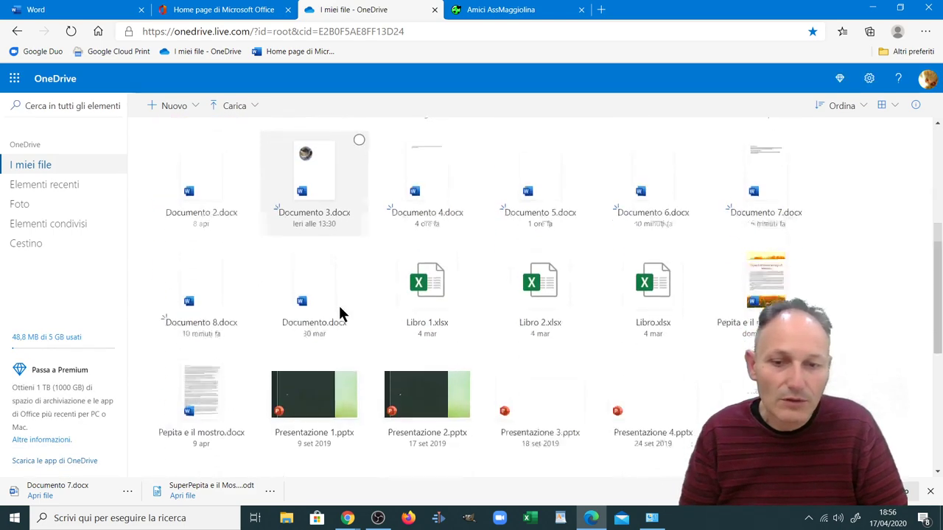
scroll(340, 313, "down", 4)
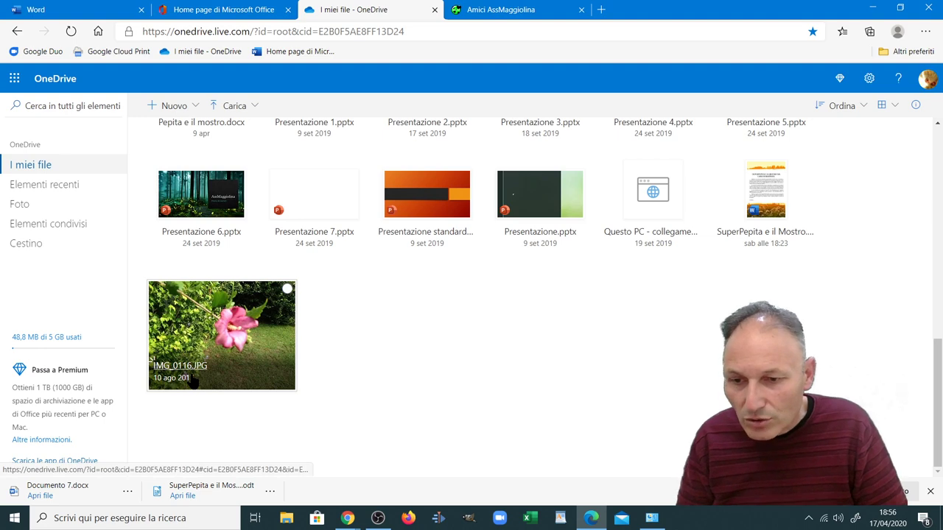
scroll(311, 366, "up", 10)
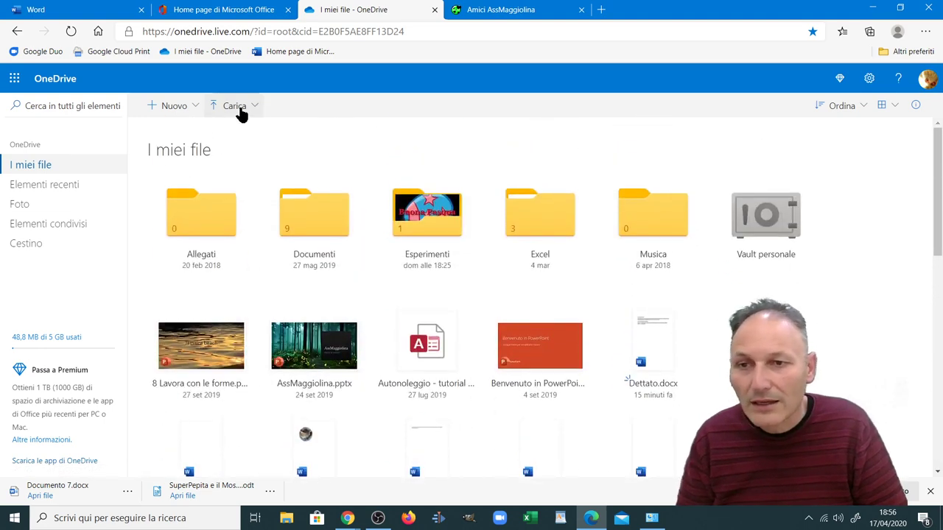
Upload IMG_0113.JPG from Giardino and scroll to see it listed, dated 10 ago 2017.
left_click(241, 109)
left_click(216, 130)
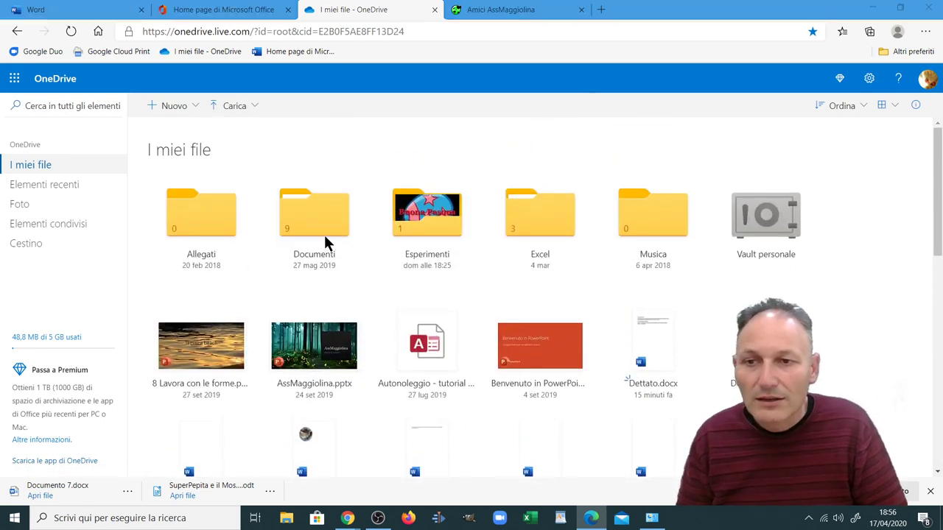
left_click(214, 103)
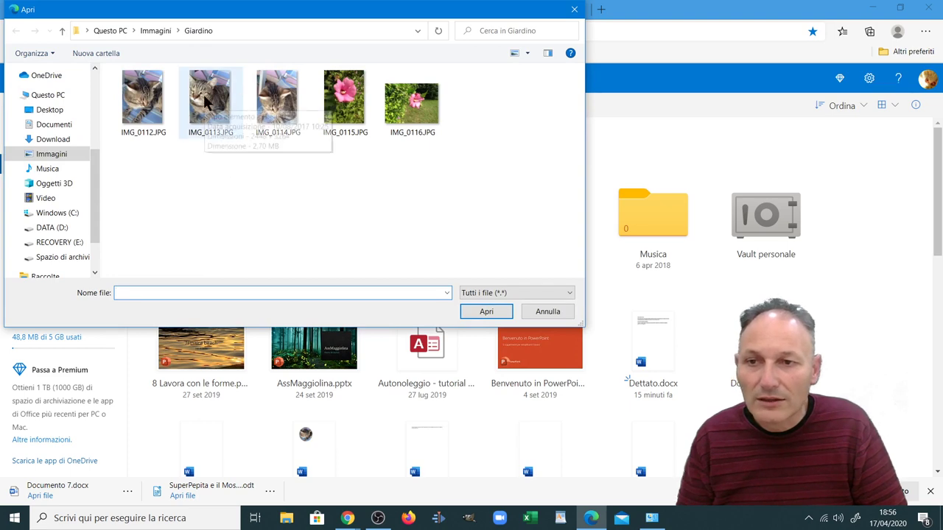
double_click(209, 104)
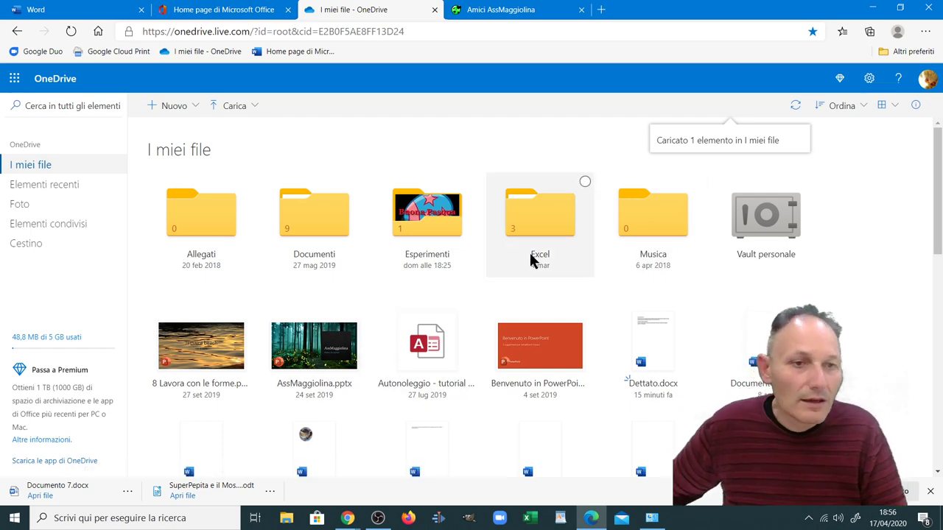
scroll(374, 260, "down", 5)
scroll(374, 260, "down", 5)
scroll(294, 295, "down", 2)
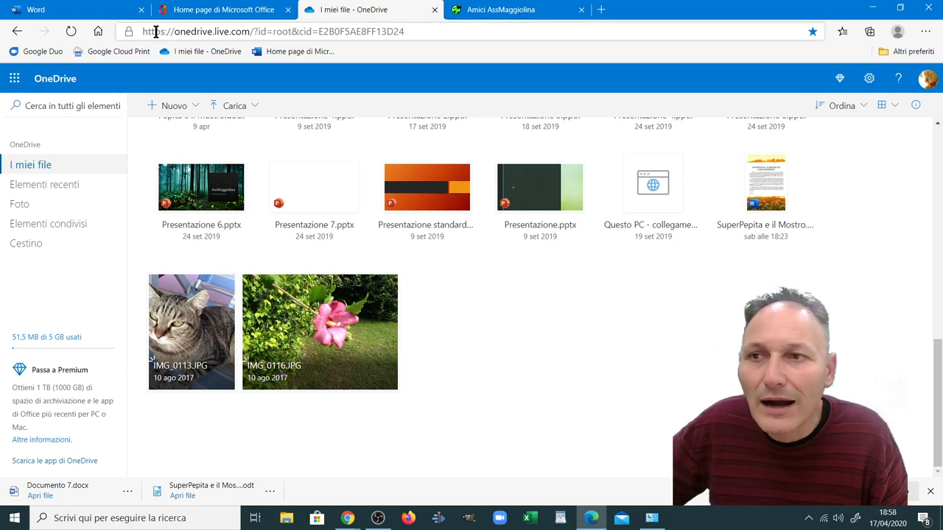
Return to the Word start page showing 'SuperPepita e il Mostro' atop the recent documents.
left_click(33, 10)
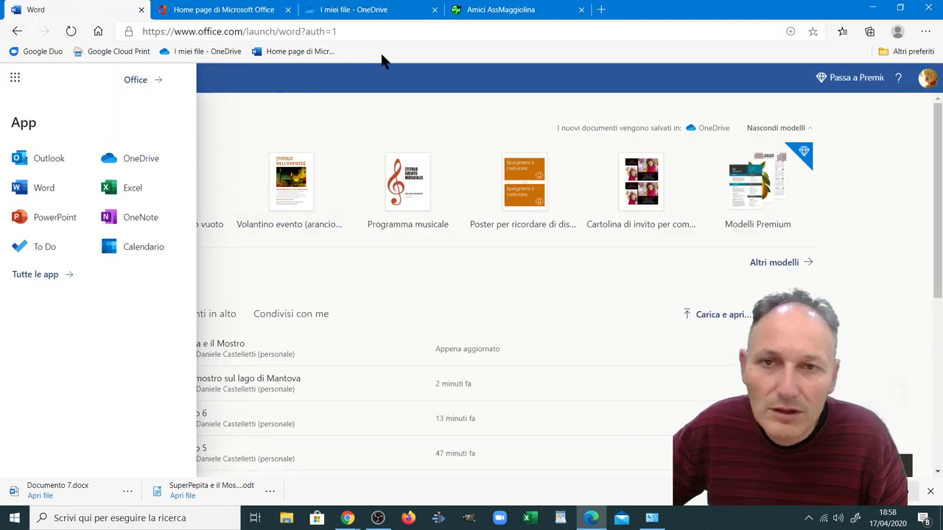
left_click(400, 31)
left_click(361, 90)
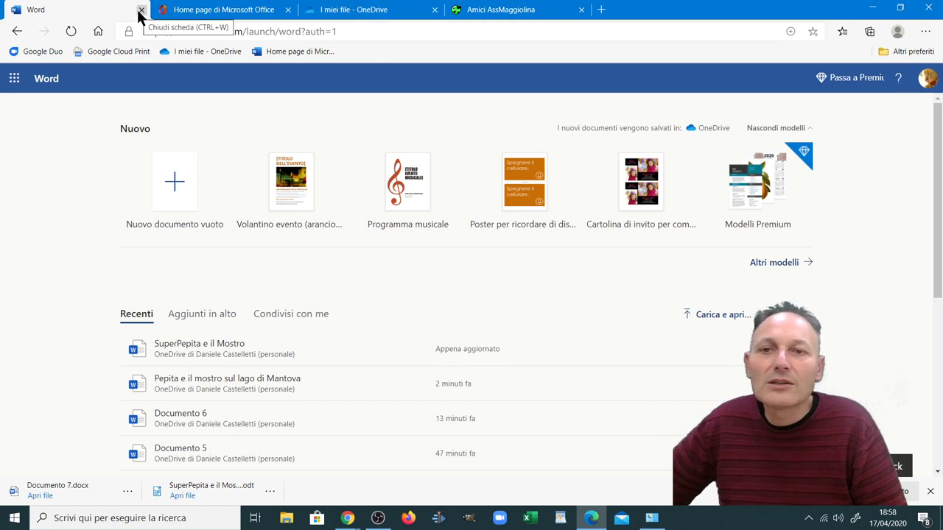
left_click(195, 12)
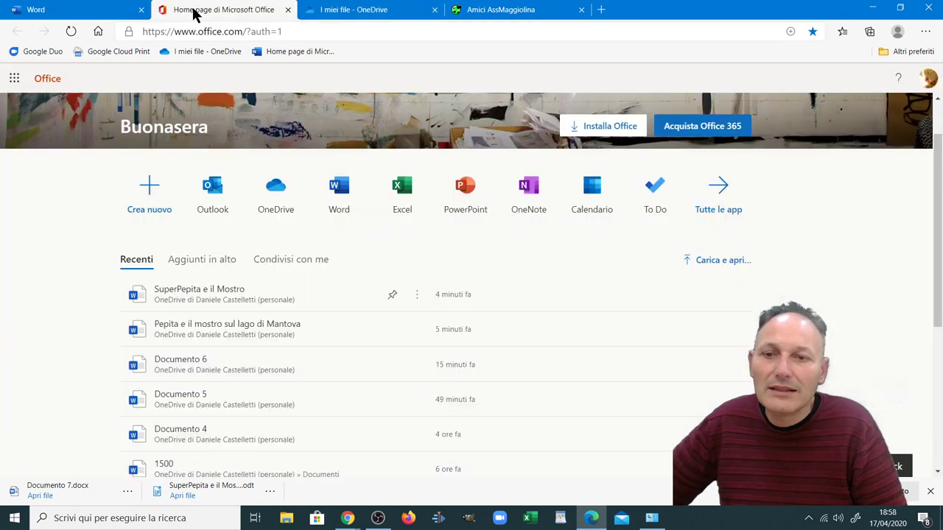
left_click(104, 14)
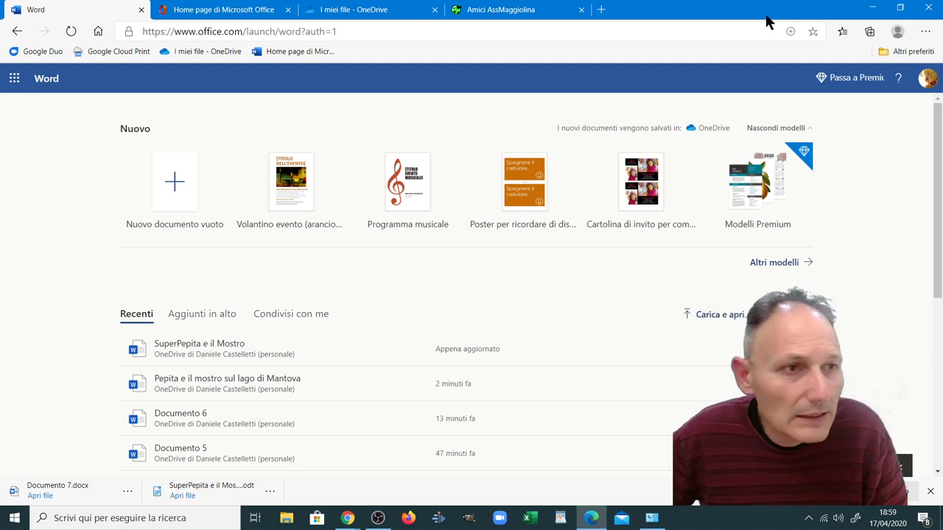
Shrink the Edge window and drag 'SuperPepita e il Mostro' from Recenti onto the desktop.
left_click(903, 12)
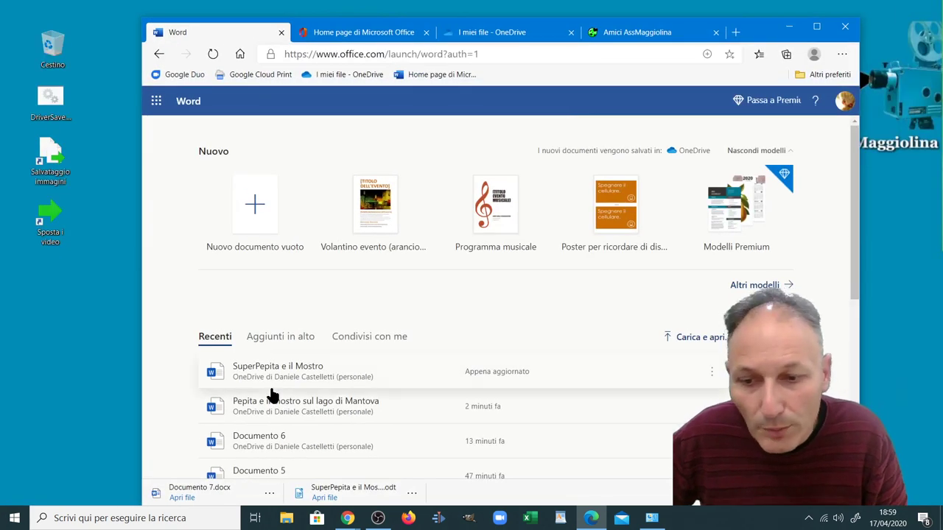
left_click_drag(111, 311, 87, 313)
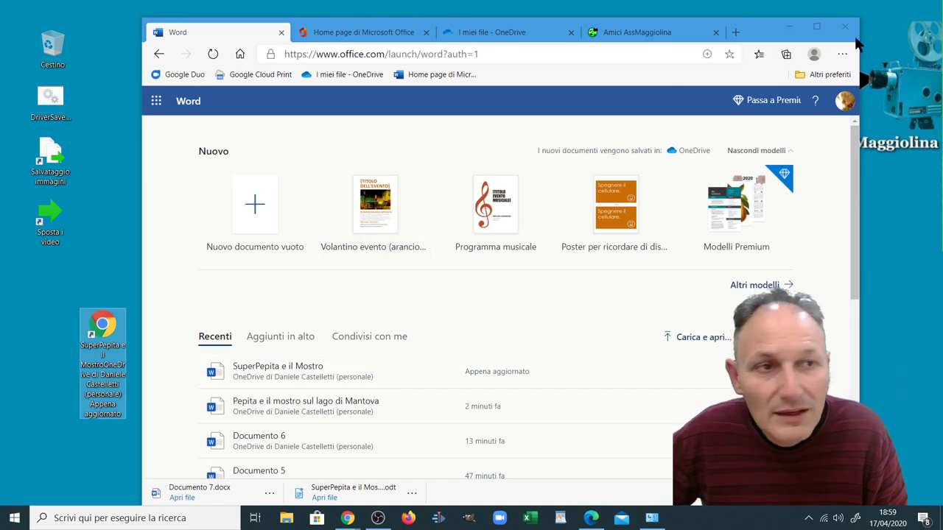
Minimize Edge and drag the 'SuperPepita e il Mostro' desktop shortcut into the Cestino.
left_click(787, 23)
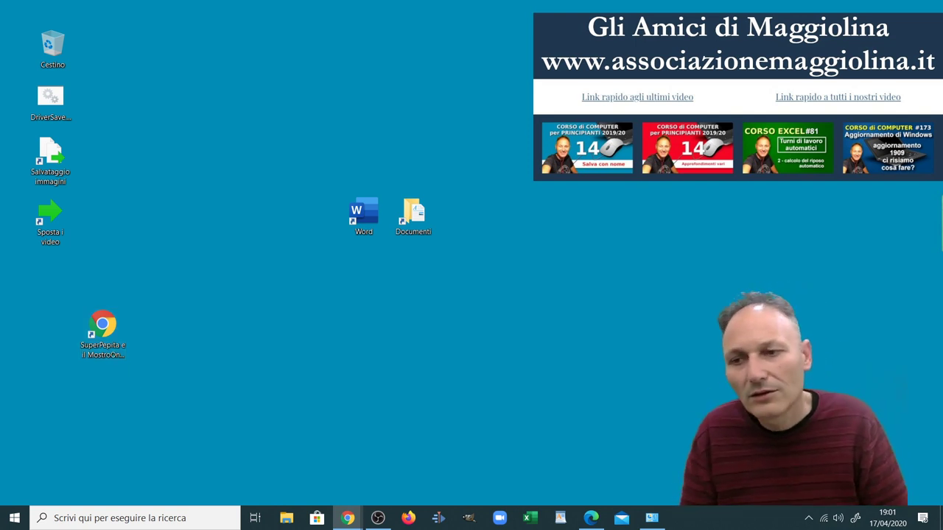
left_click_drag(103, 324, 52, 35)
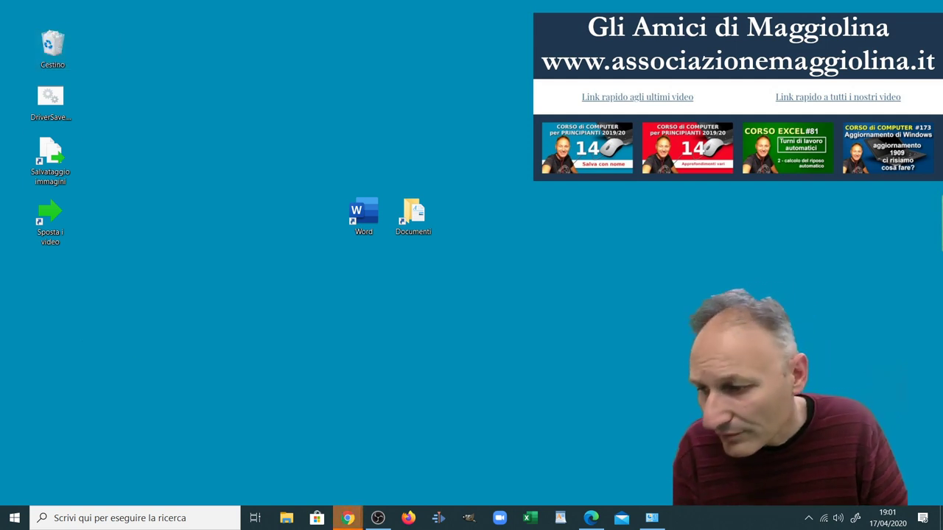